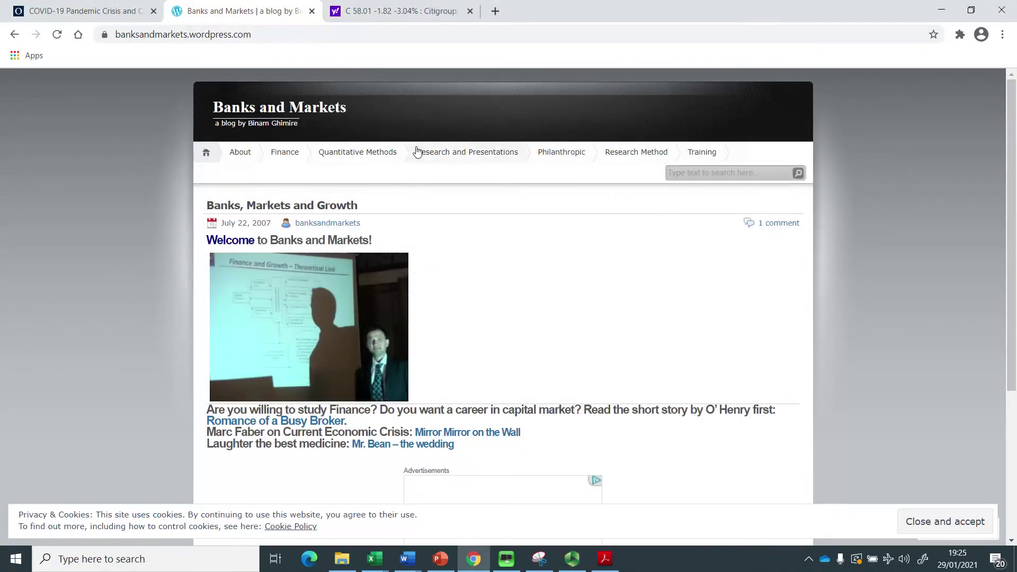
- Review the Markowitz Efficient Portfolio slide in PowerPoint and page 6 of markowitz_JF.pdf in Acrobat Reader
key("alt+Tab")
key("alt+Tab")
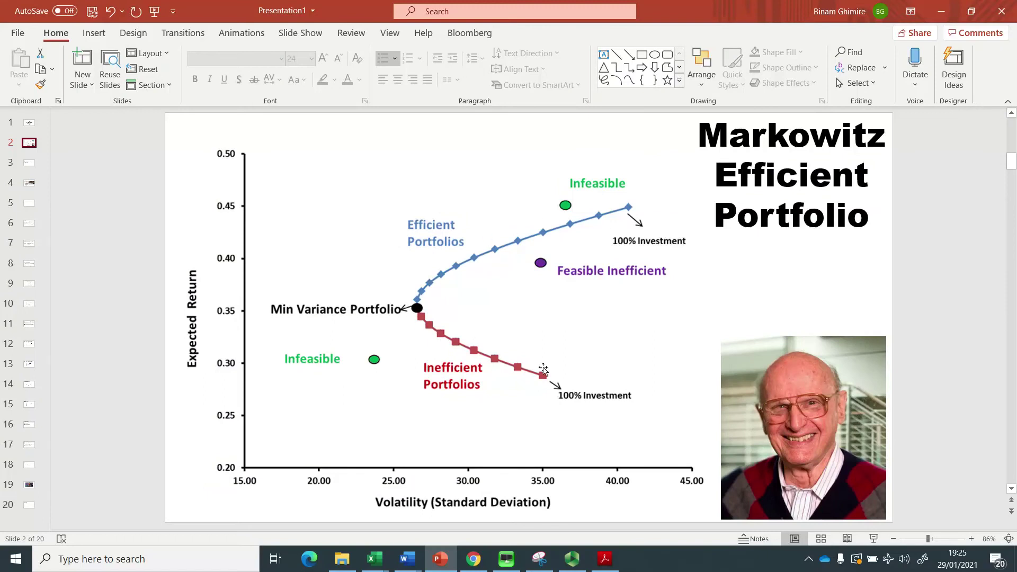
key("alt+Tab")
key("alt+Tab")
key("alt+Tab")
key("alt+Tab")
key("alt+Tab")
key("alt+Tab")
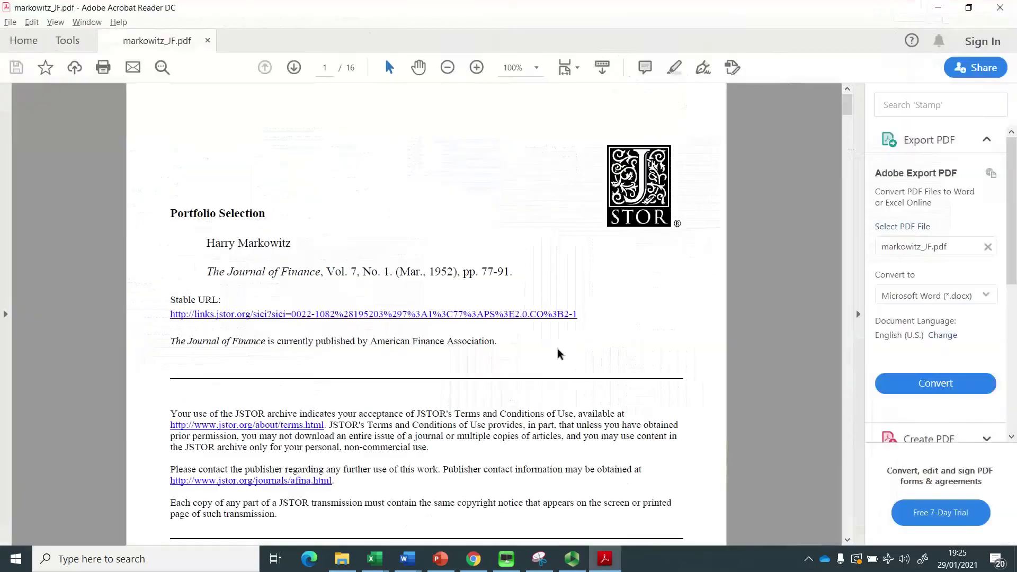
left_click_drag(847, 109, 847, 110)
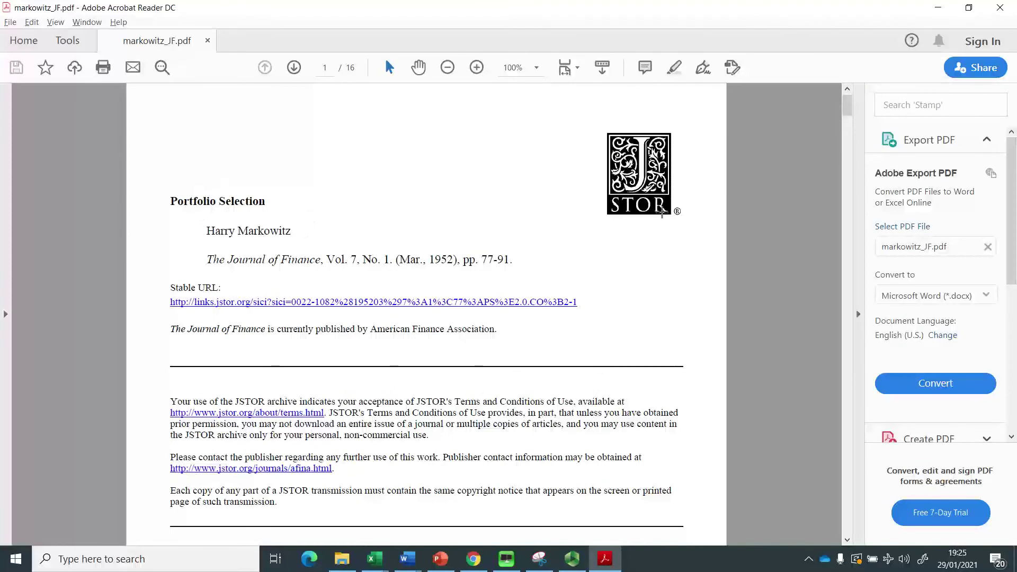
left_click_drag(849, 113, 850, 253)
right_click(849, 253)
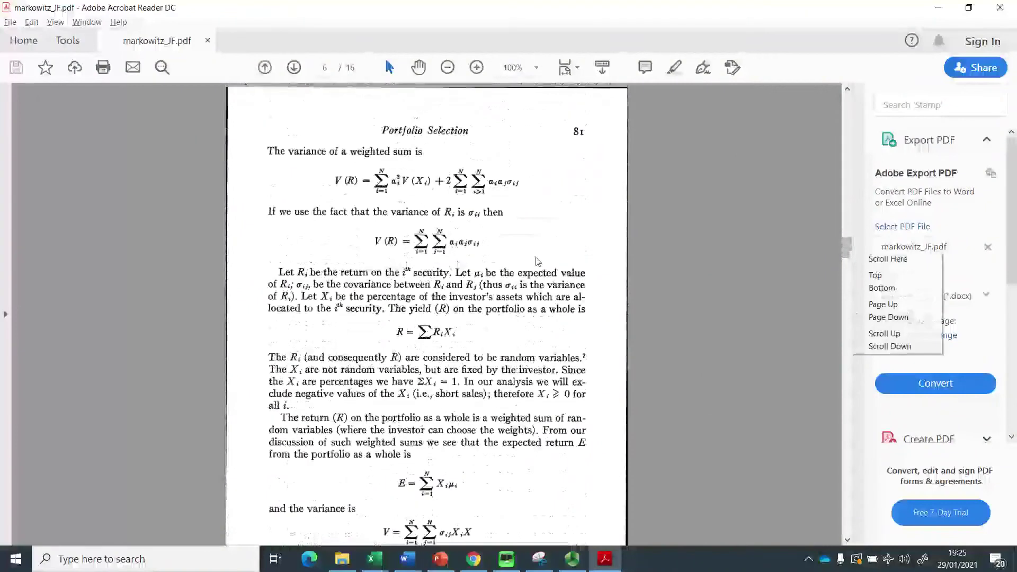
- Switch back to PowerPoint and view the Diversification slide and slide 8 with the portfolio variance formulas
key("alt+Tab")
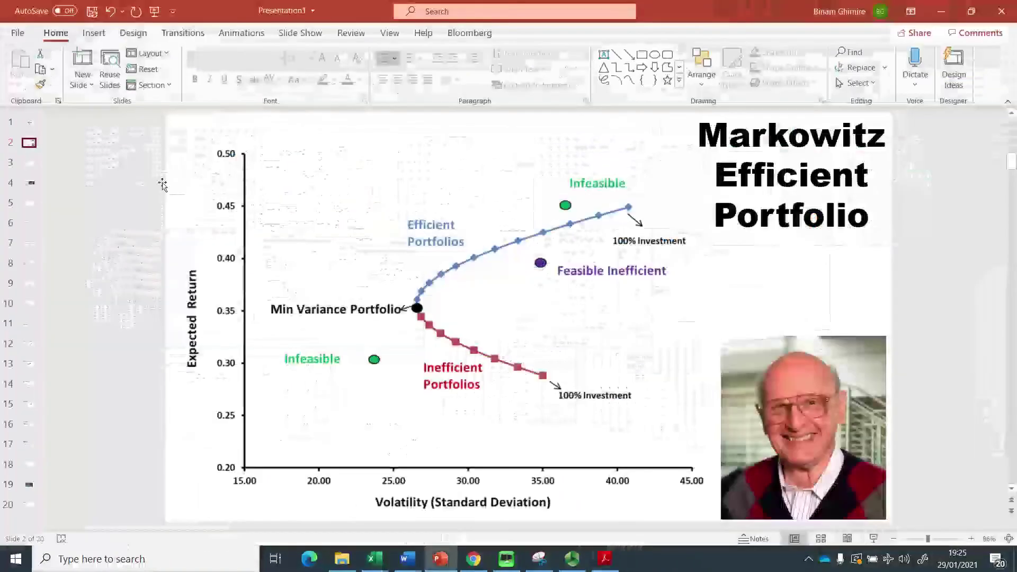
left_click(29, 224)
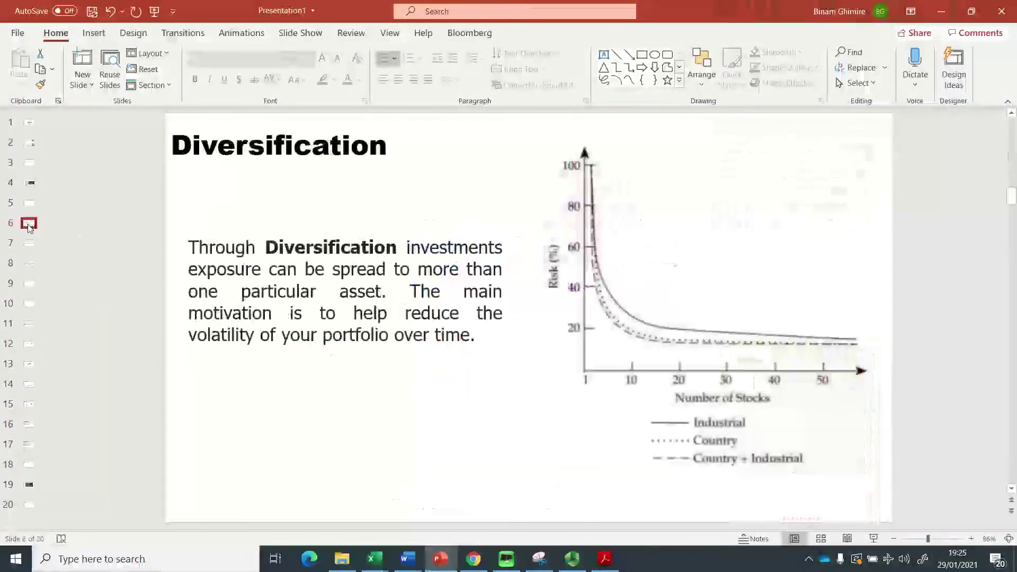
left_click(29, 263)
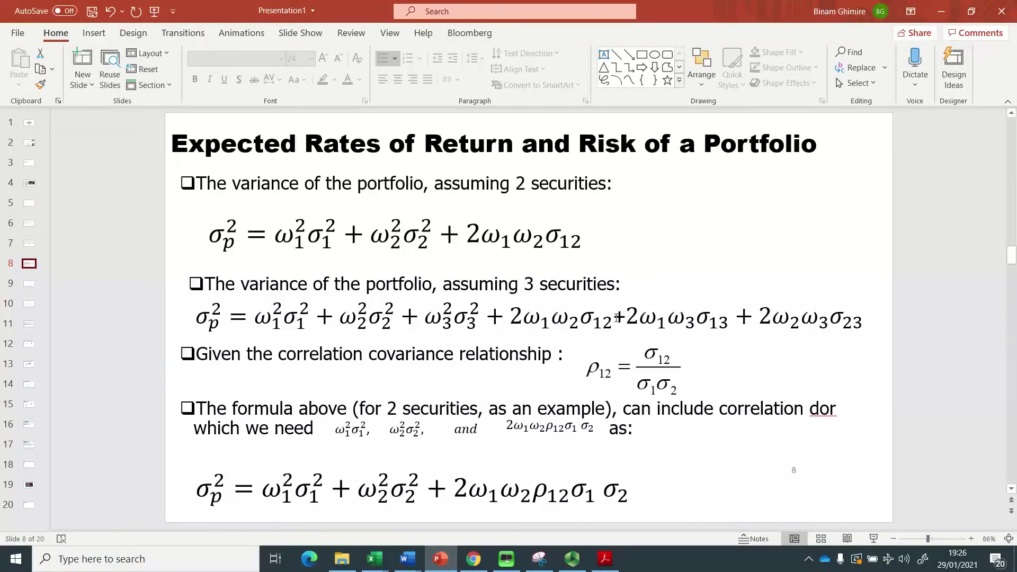
- Switch to Yahoo Finance in Chrome and open the historical data of Apple Inc. (AAPL)
key("alt+Tab")
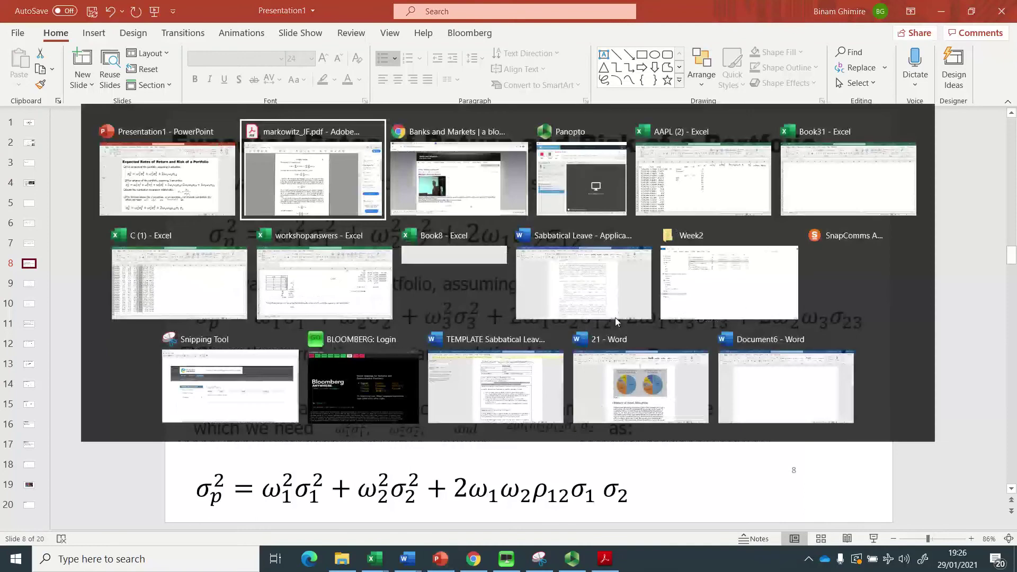
key("alt+Tab")
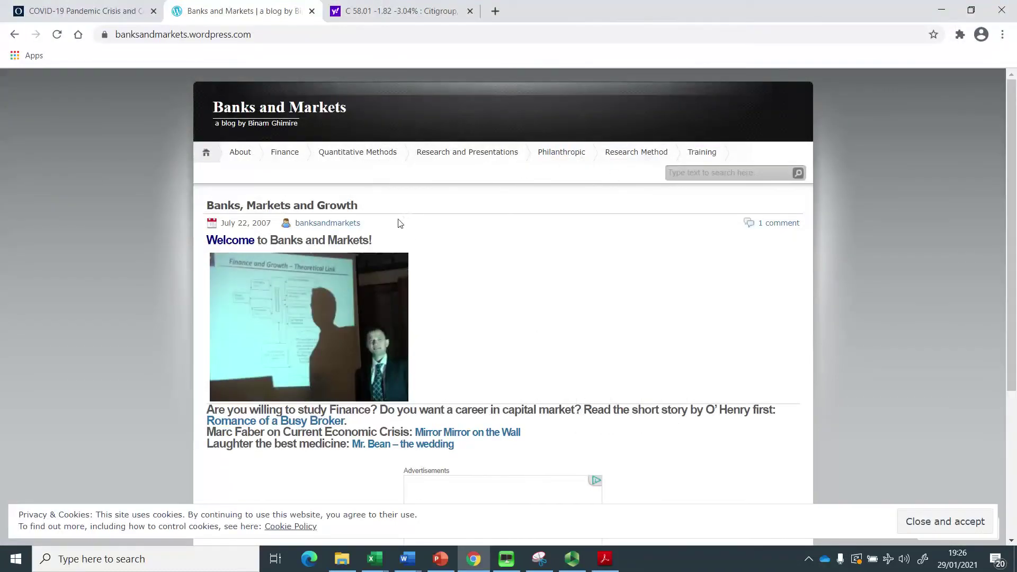
left_click(429, 17)
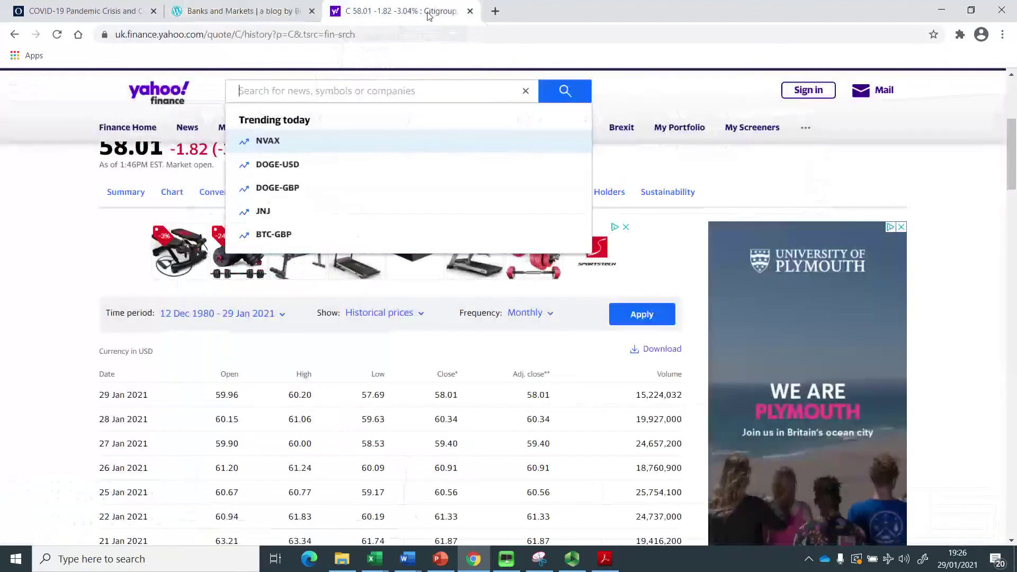
type("a")
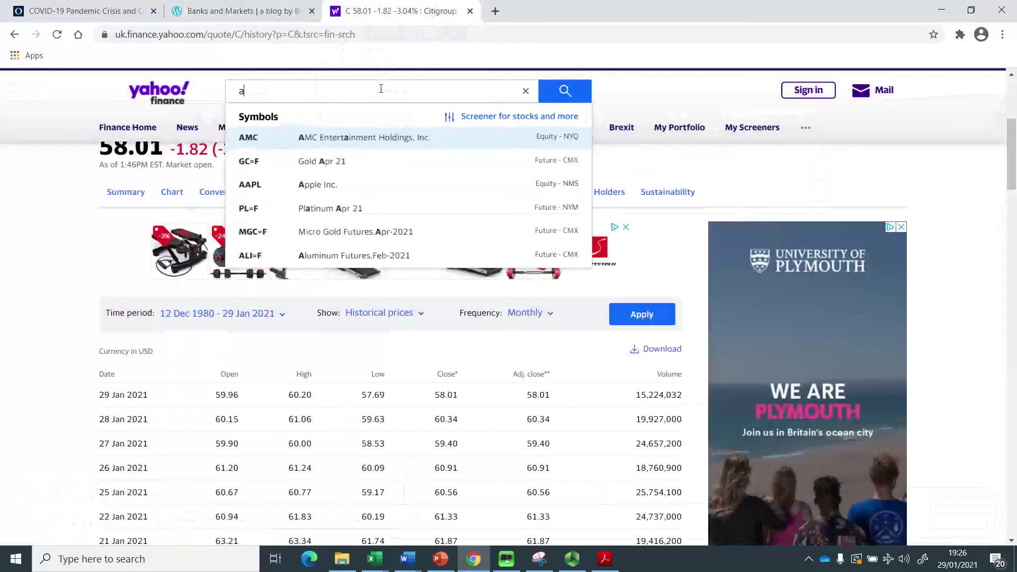
type("ap")
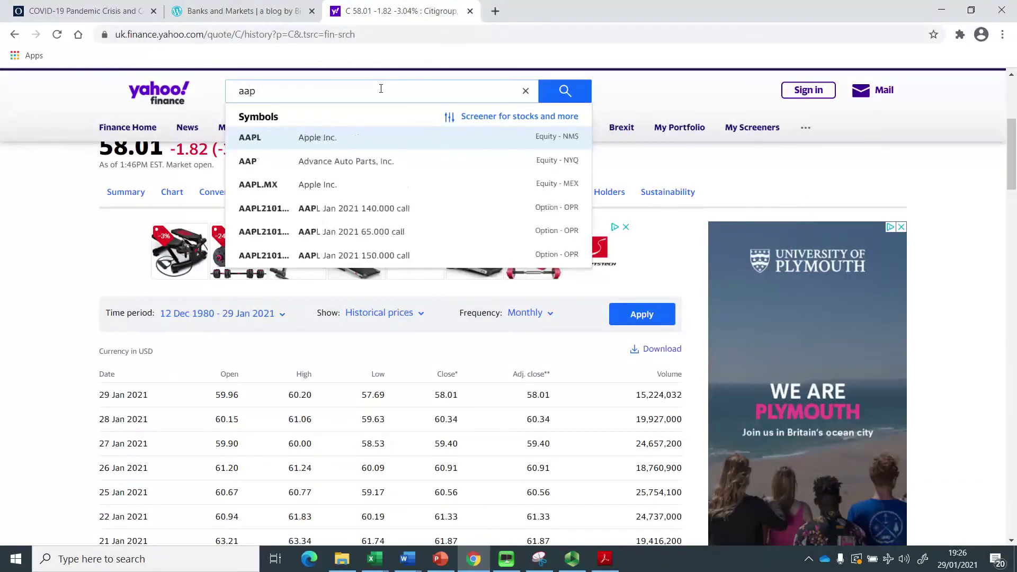
left_click(332, 137)
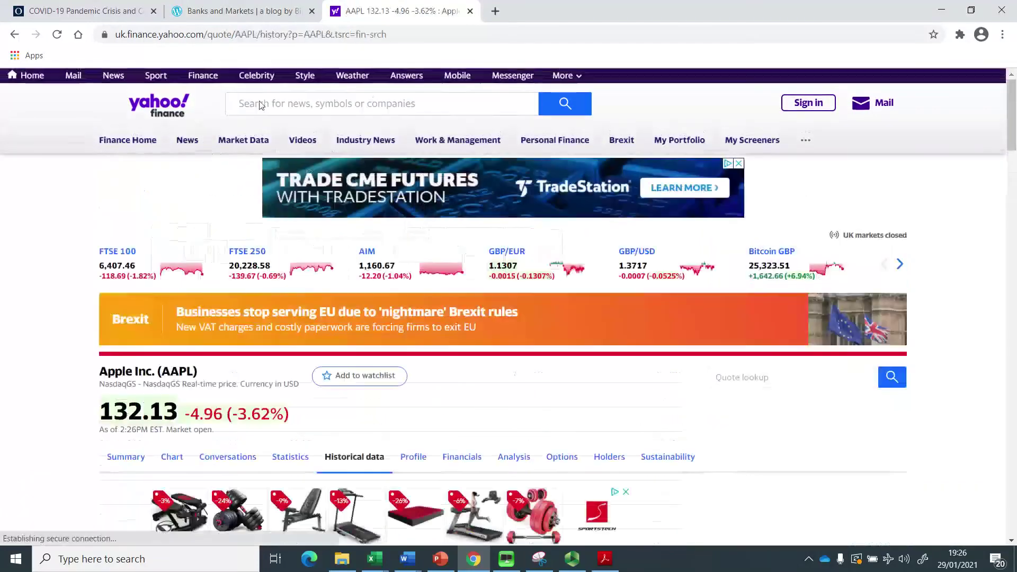
- Set the Apple price history to the maximum time period with monthly frequency and download it
scroll(355, 325, "down", 2)
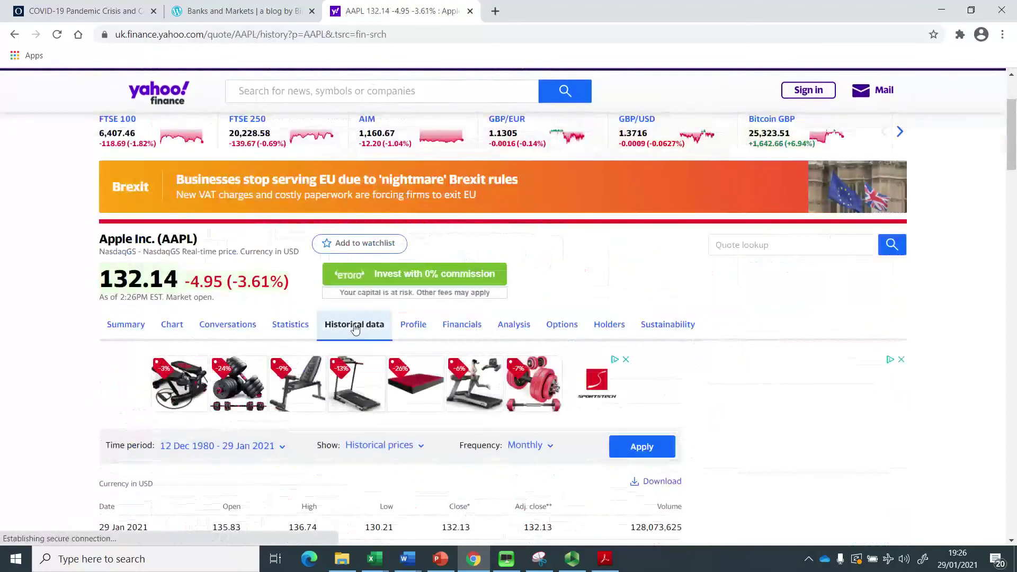
scroll(354, 324, "down", 2)
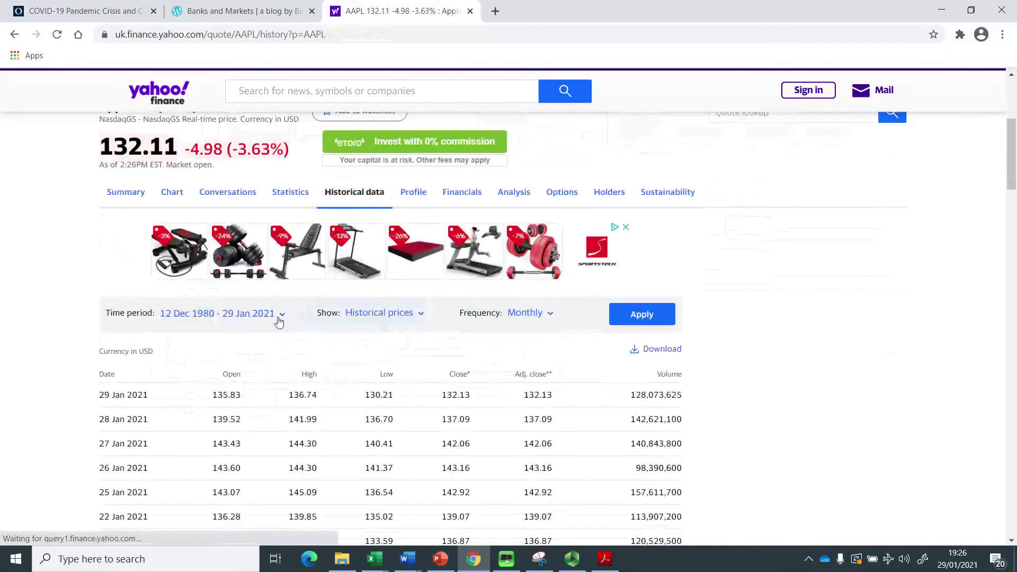
left_click(279, 318)
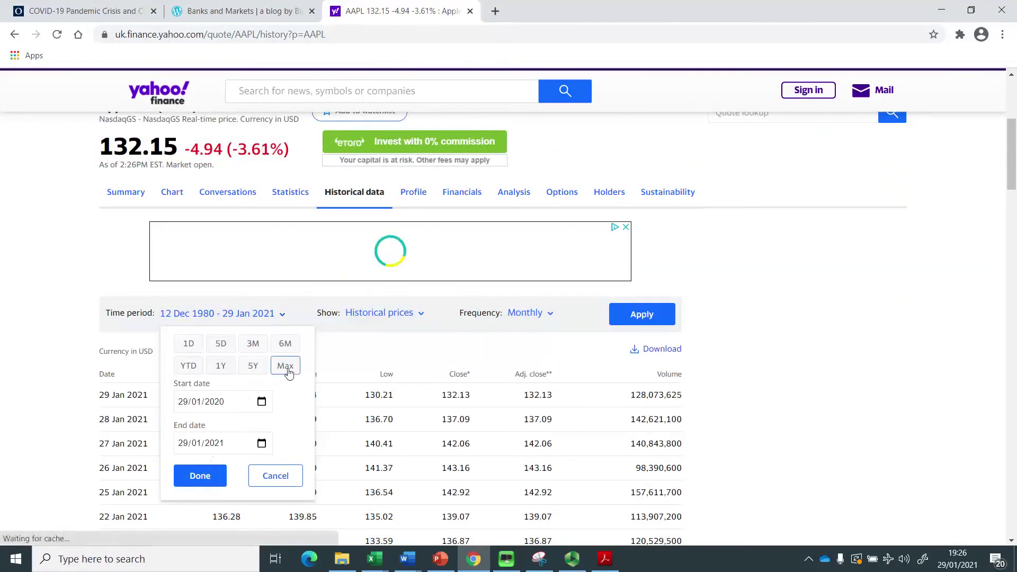
left_click(286, 366)
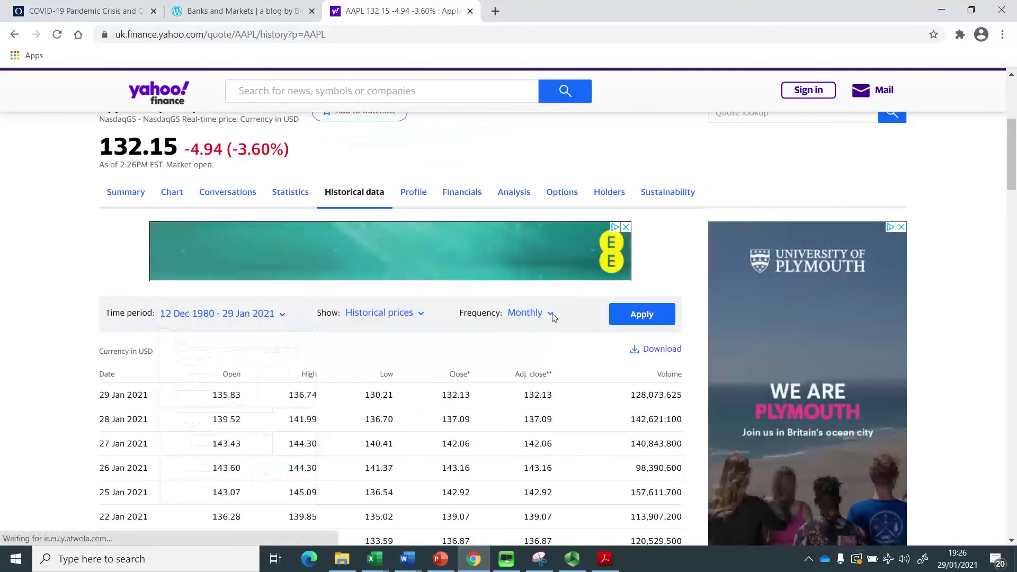
left_click(548, 315)
left_click(519, 393)
left_click(662, 351)
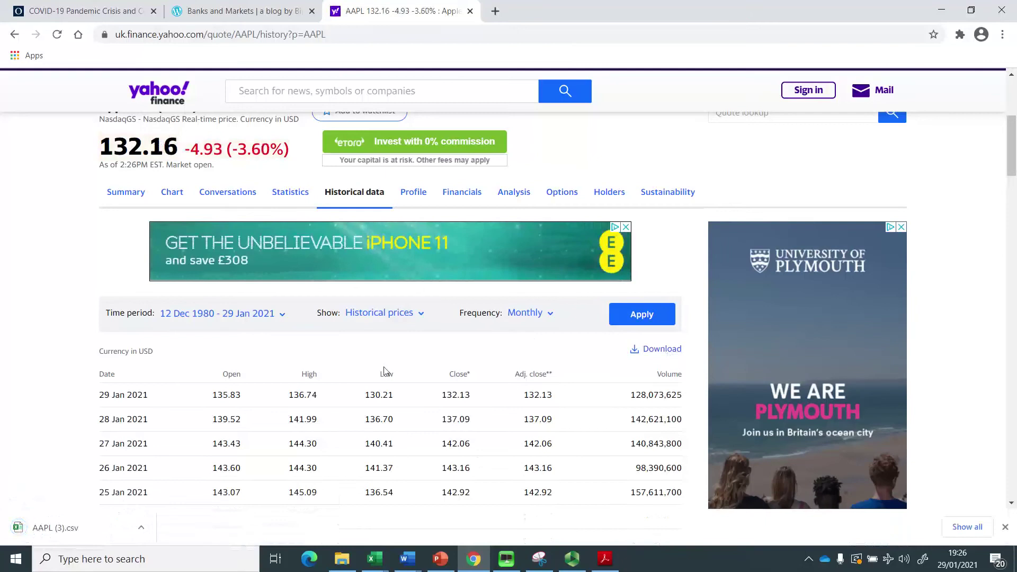
- Search Yahoo Finance for "citi" and open the Citigroup Inc. (C) historical data
left_click(285, 99)
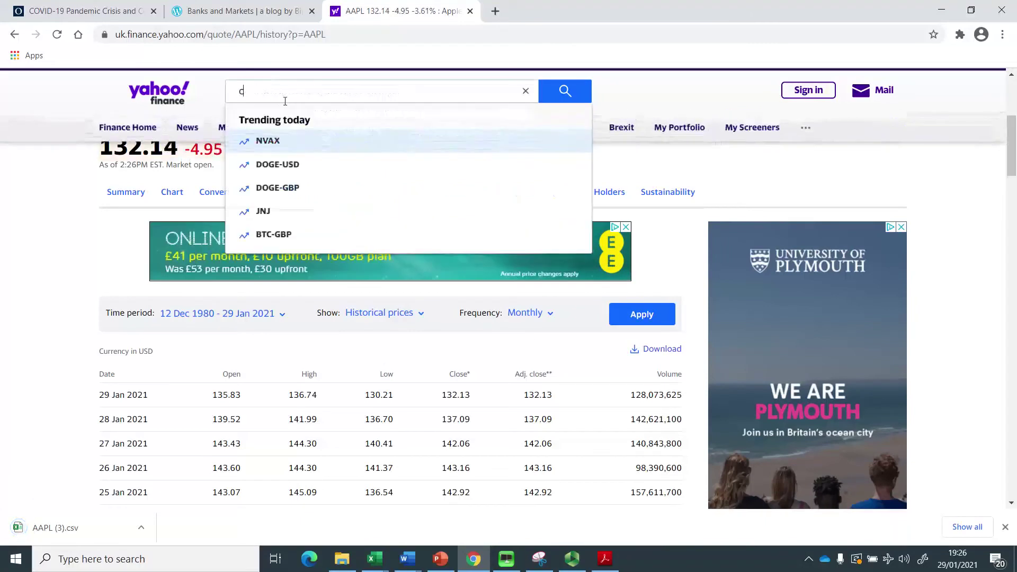
type("citi")
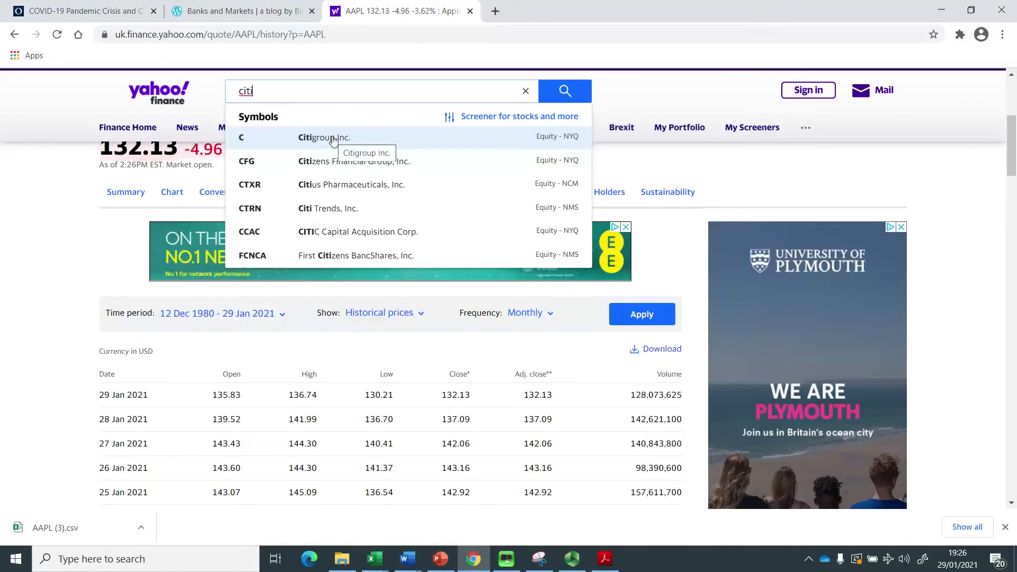
left_click(332, 139)
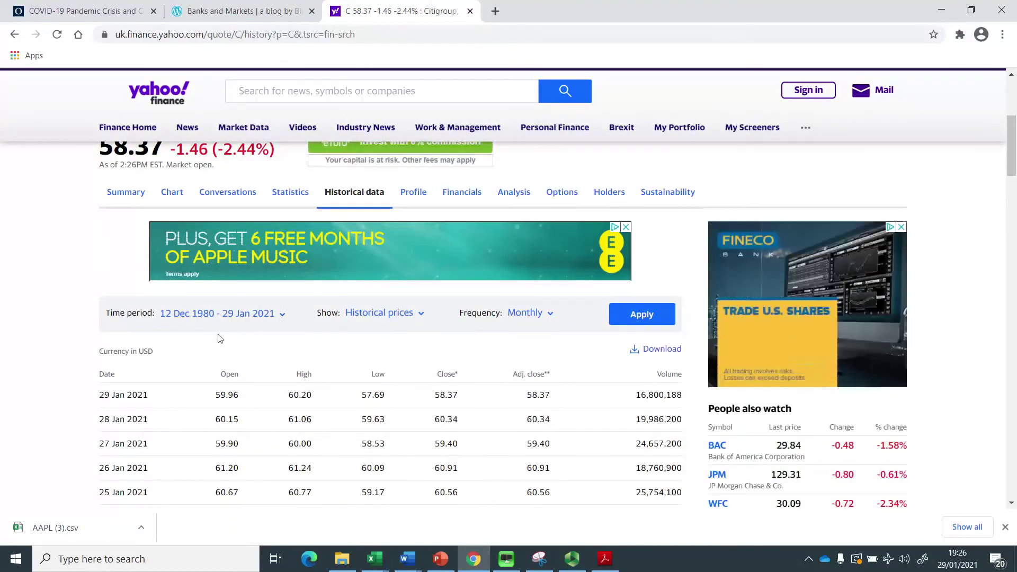
- Switch to the AAPL (2) workbook in Excel and check the first and last dates of the price data
key("alt+Tab")
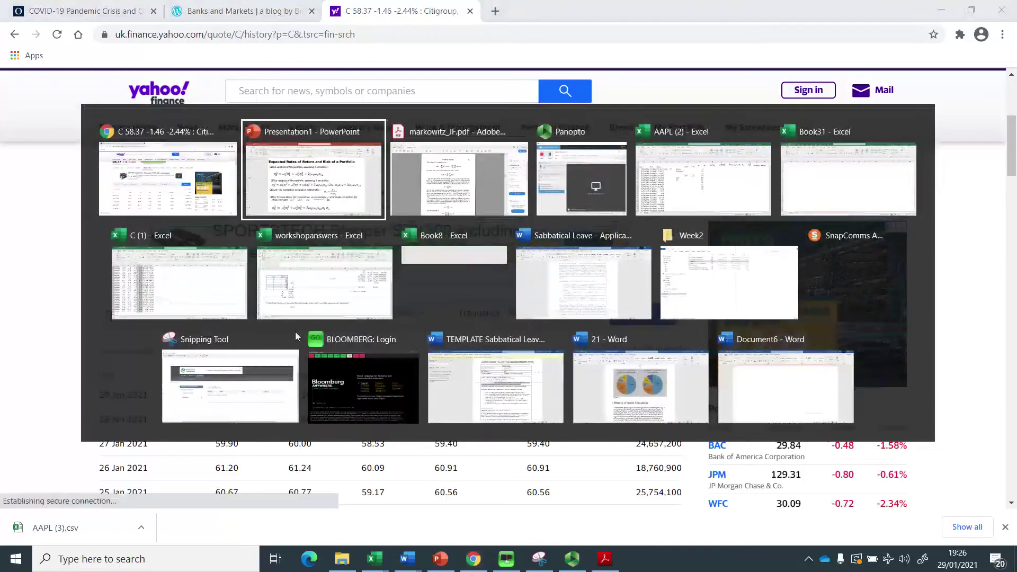
key("alt+Tab")
key("alt+Tab")
key("alt+Tab")
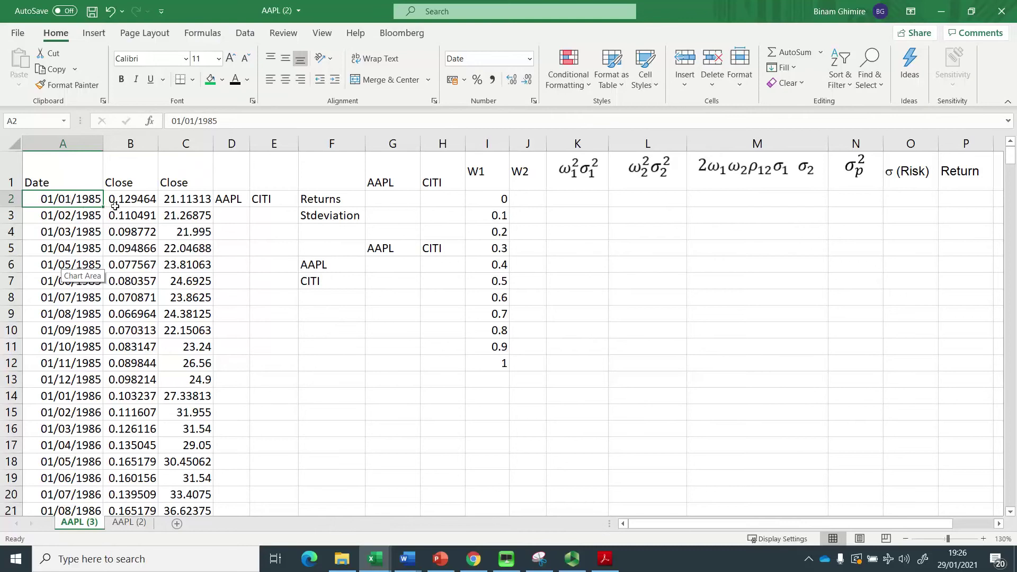
key("ctrl+Down")
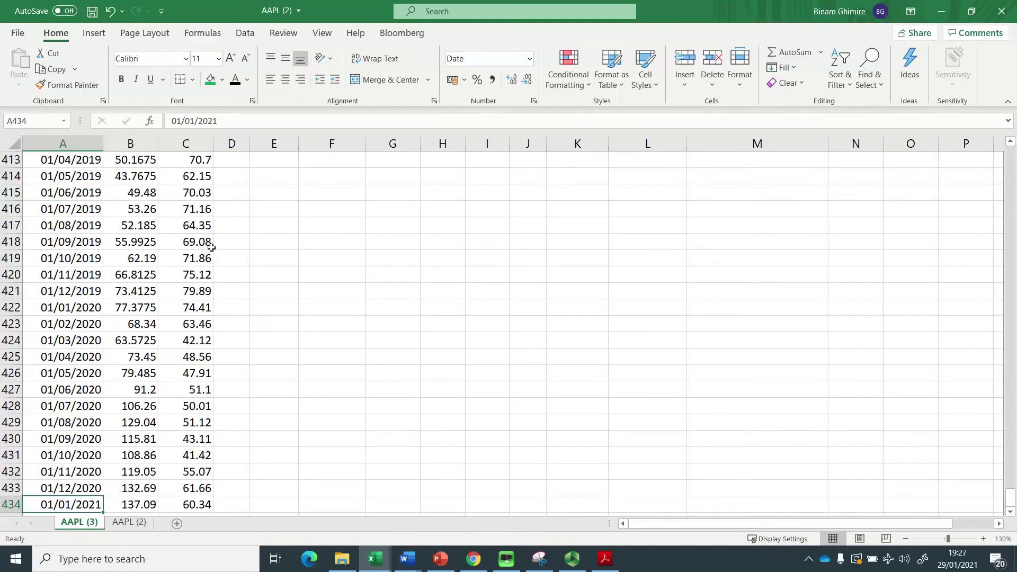
key("ctrl+Up")
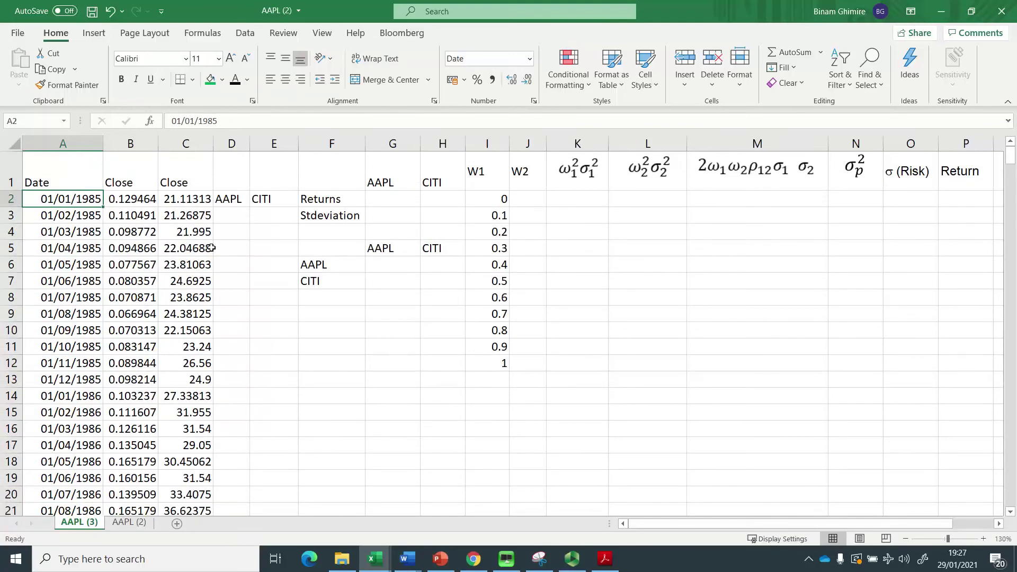
key("ctrl+Down")
key("ctrl+Up")
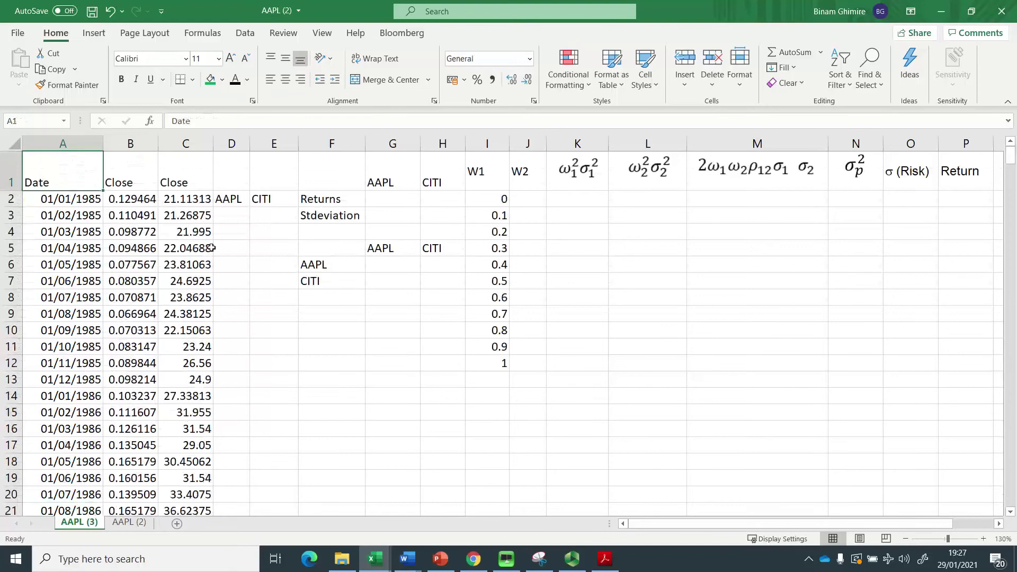
- Calculate Apple's first monthly return in D3 with the formula =B3/B2-1
key("Right")
key("Right")
key("Right")
key("Down")
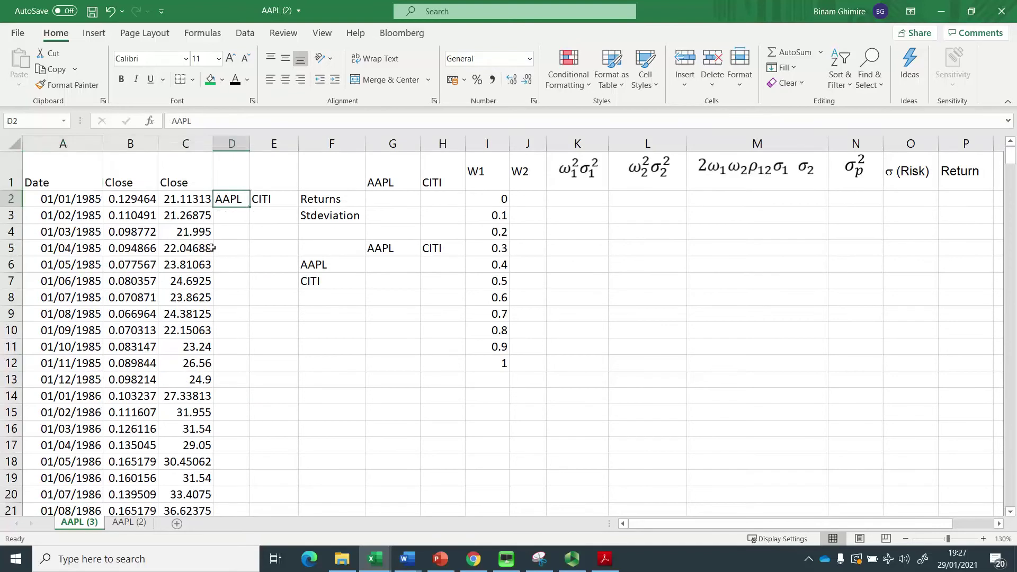
key("Right")
key("Left")
key("Down")
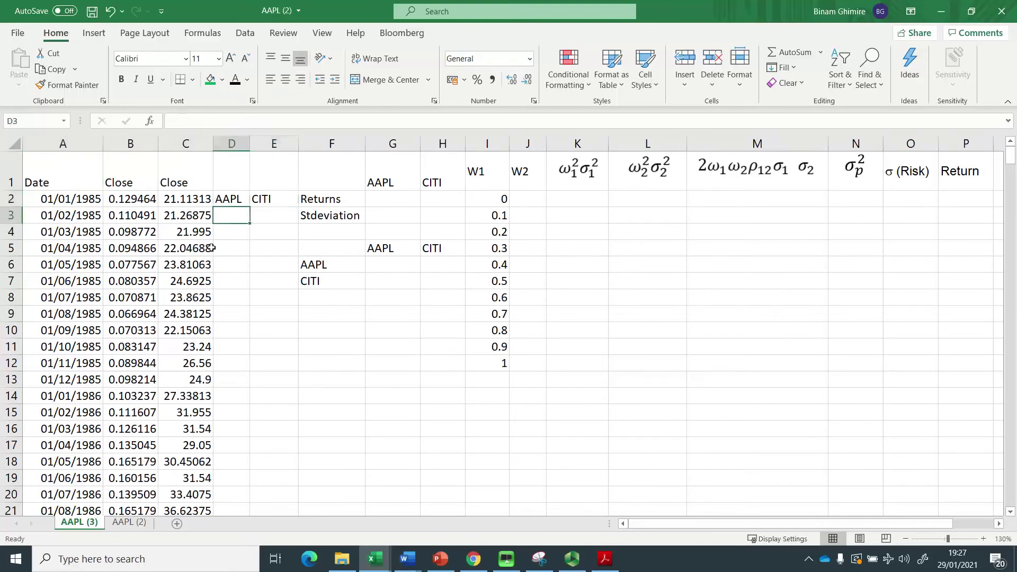
type("=")
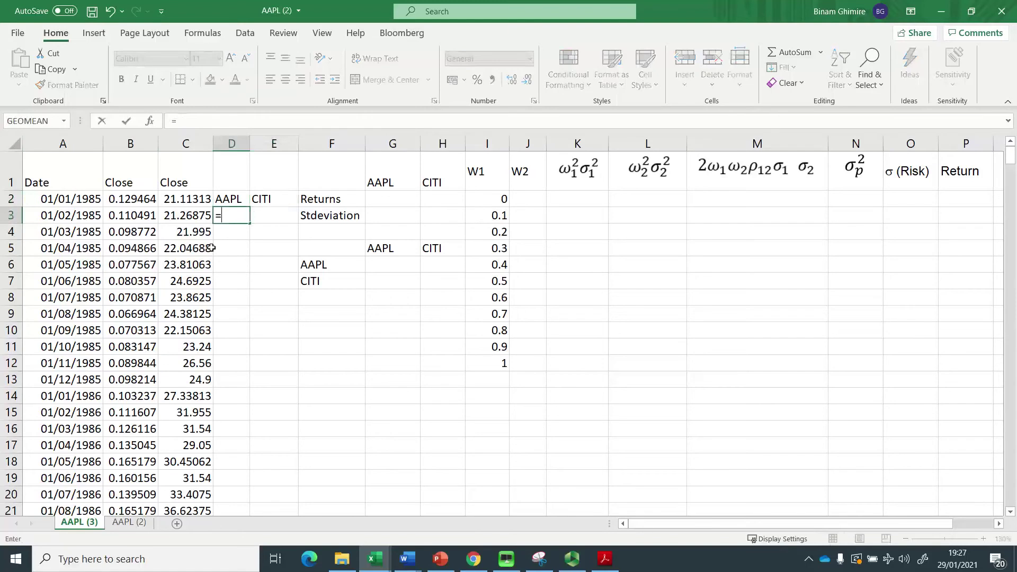
key("Left")
key("Left")
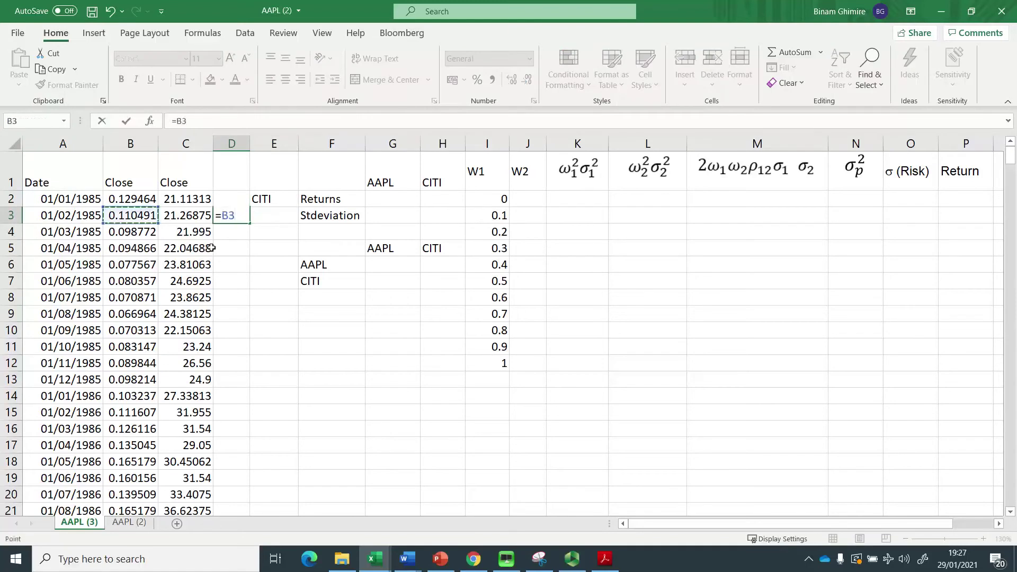
type("/")
key("Left")
key("Left")
key("Up")
type("-1")
key("Return")
- Copy the return formula from D3 to E3 for CITI and fill both return columns down the data
key("Up")
key("ctrl+c")
key("shift+Right")
key("ctrl+v")
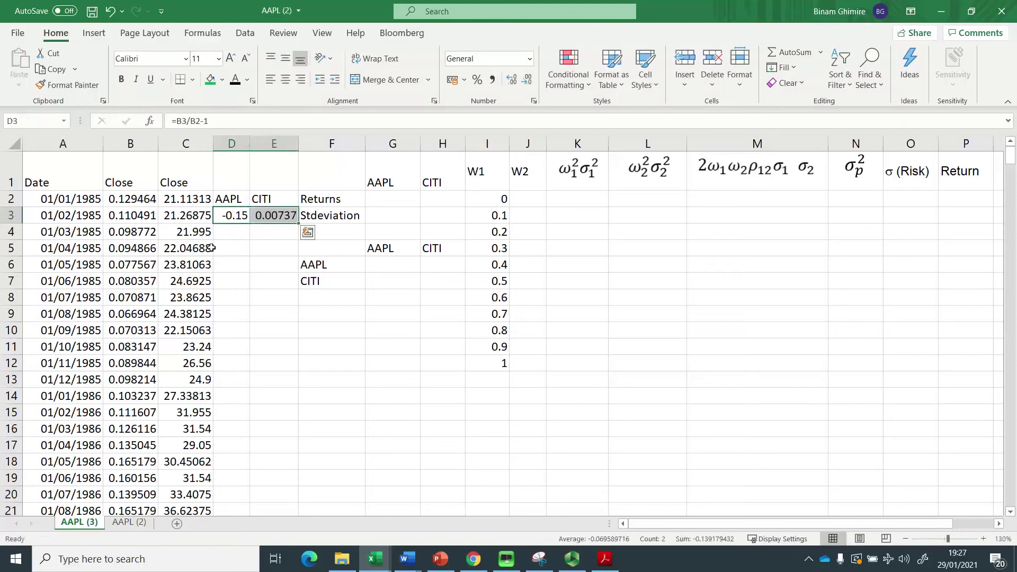
key("Escape")
key("shift+Left")
key("ctrl+c")
key("shift+Right")
key("ctrl+v")
double_click(298, 223)
- Calculate Apple's geometric mean monthly return in G2 with the formula =PRODUCT(1+D3:D434)^(1/432)-1
left_click(410, 196)
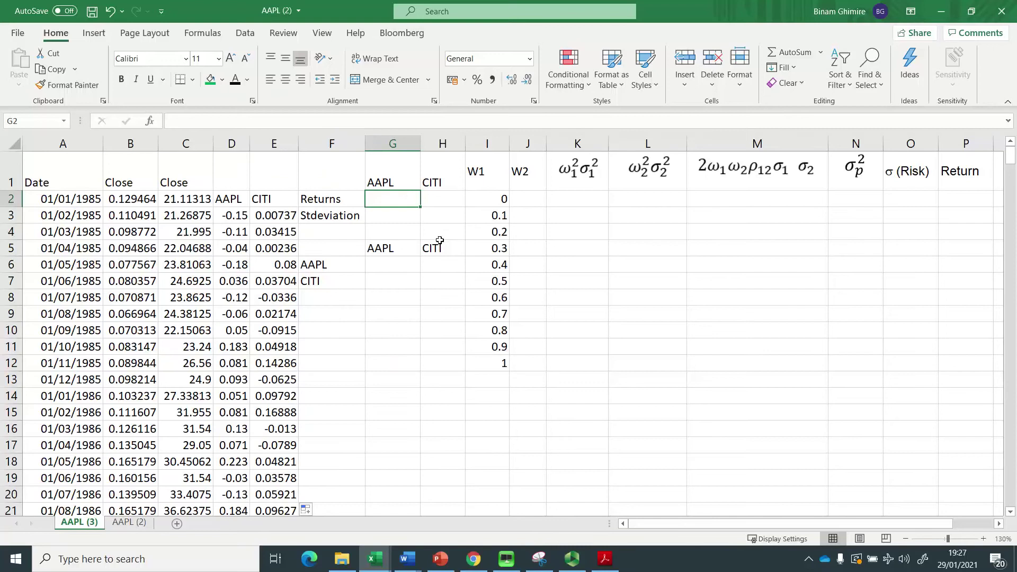
type("=prod")
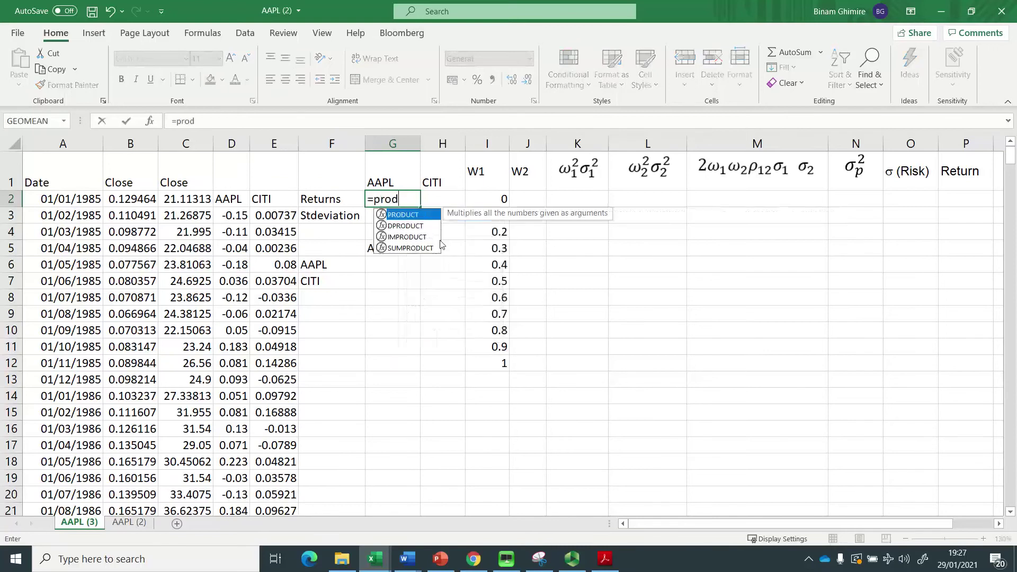
type("uct(1+")
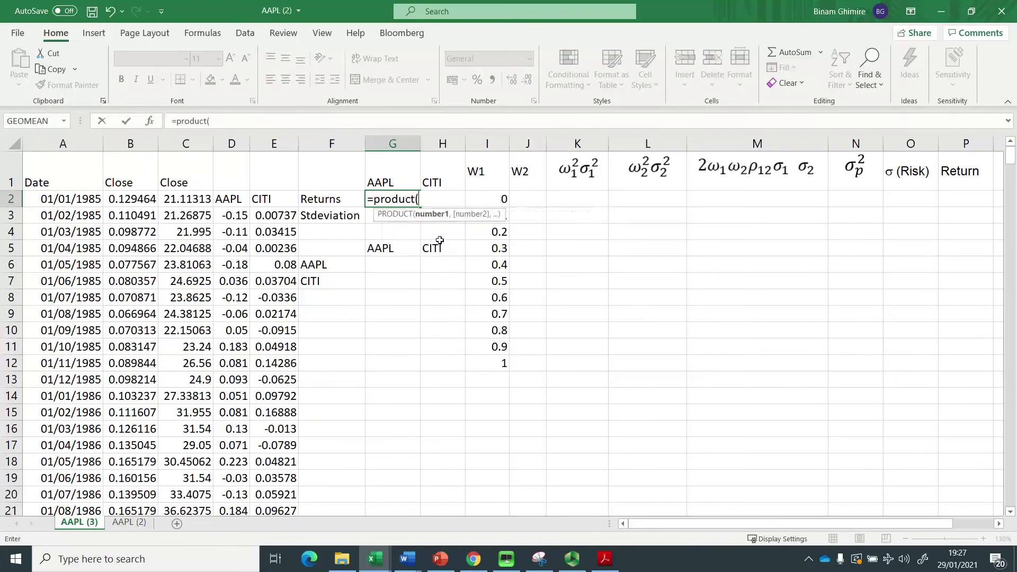
key("Left")
key("Left")
key("Left")
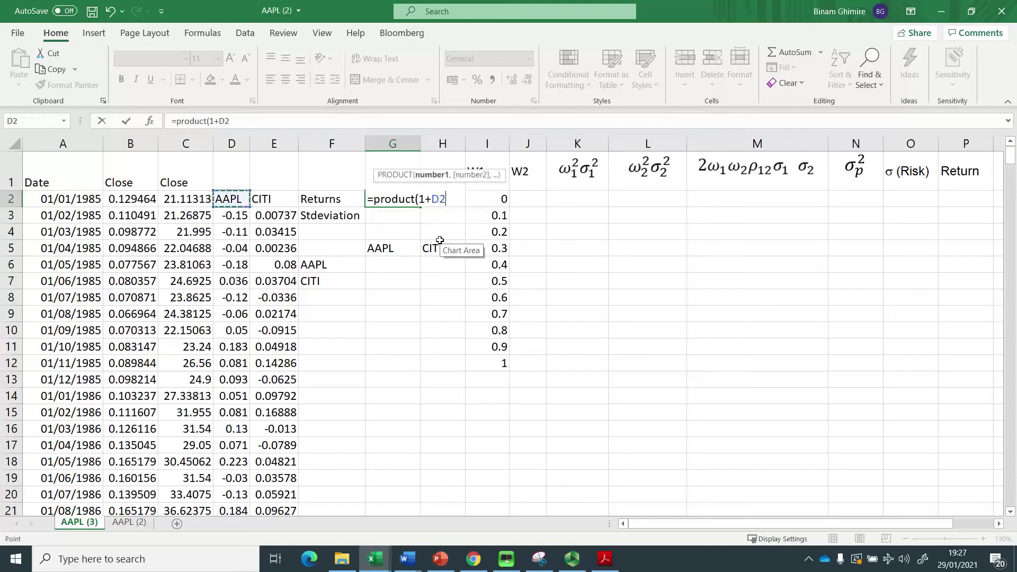
key("Down")
key("ctrl+shift+Down")
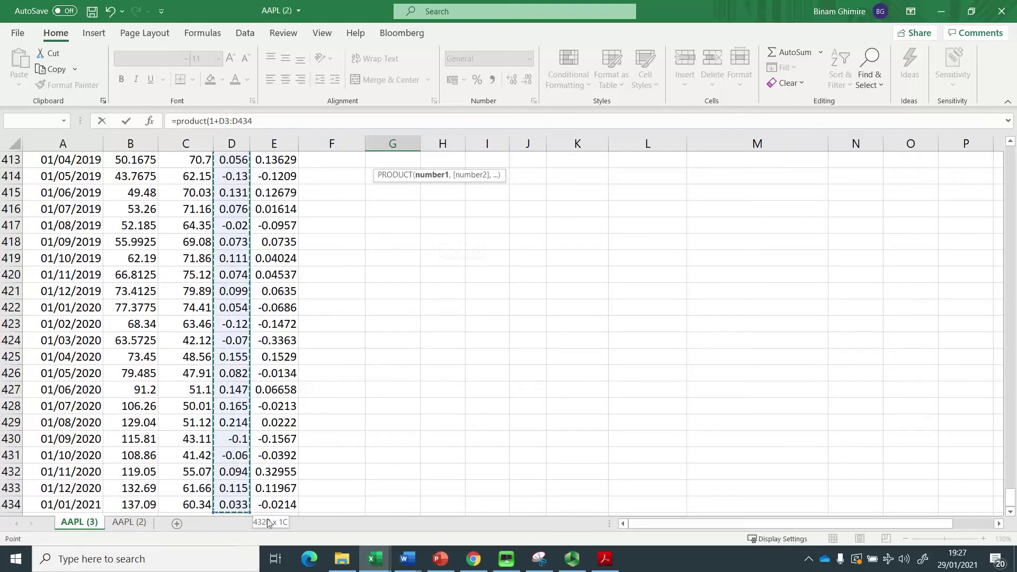
type(")^(1/432")
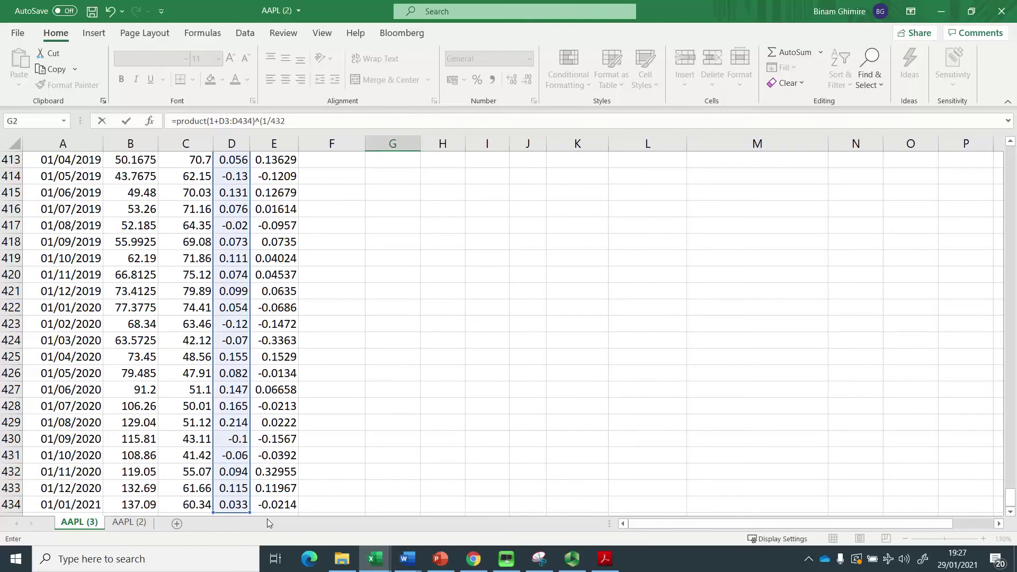
type(")-1")
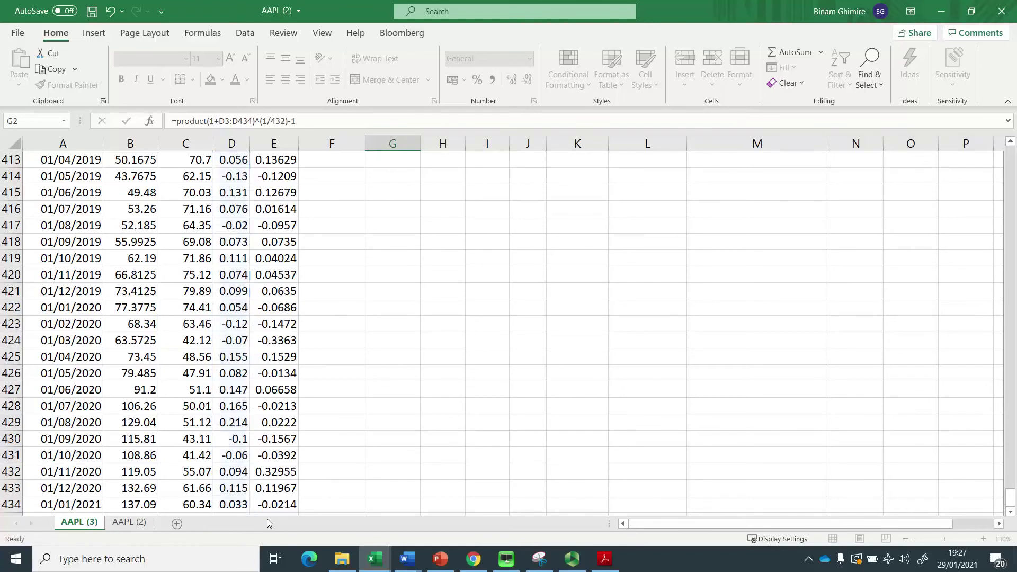
key("Return")
key("Up")
key("Up")
key("Down")
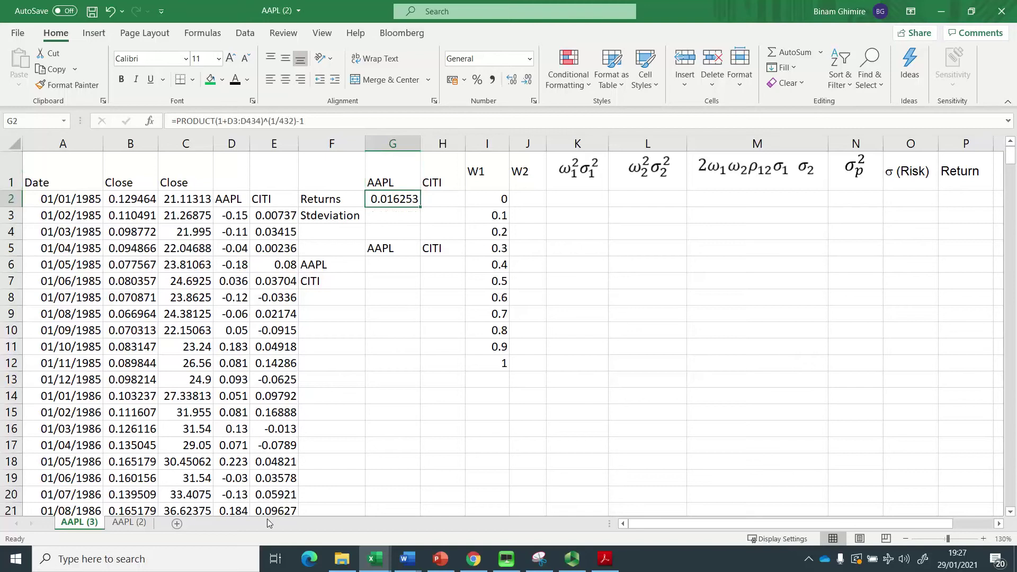
- Copy the mean return formula from G2 to H2 for CITI
key("ctrl+c")
key("Right")
key("Return")
key("Left")
key("Down")
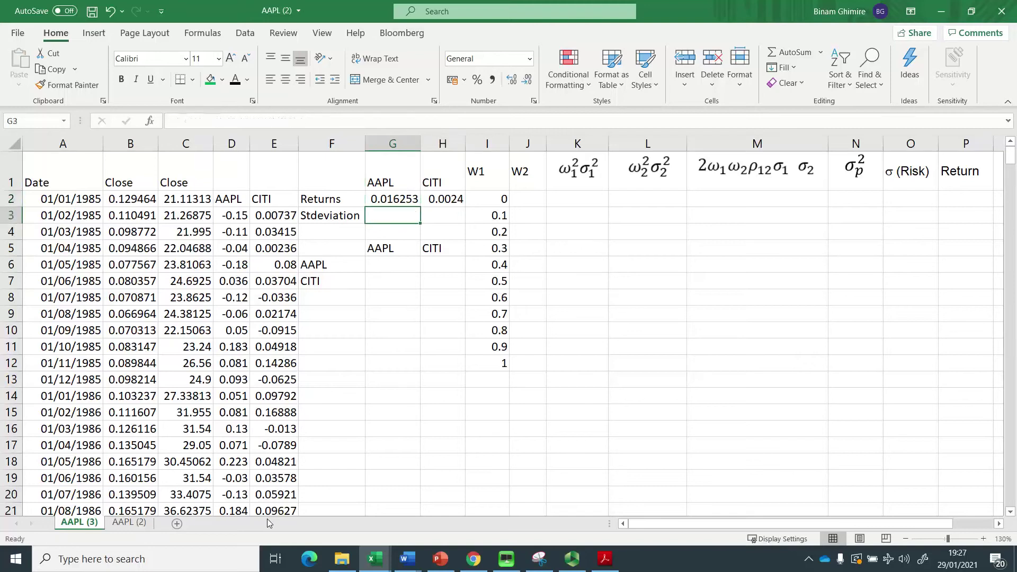
key("Up")
key("Right")
key("Down")
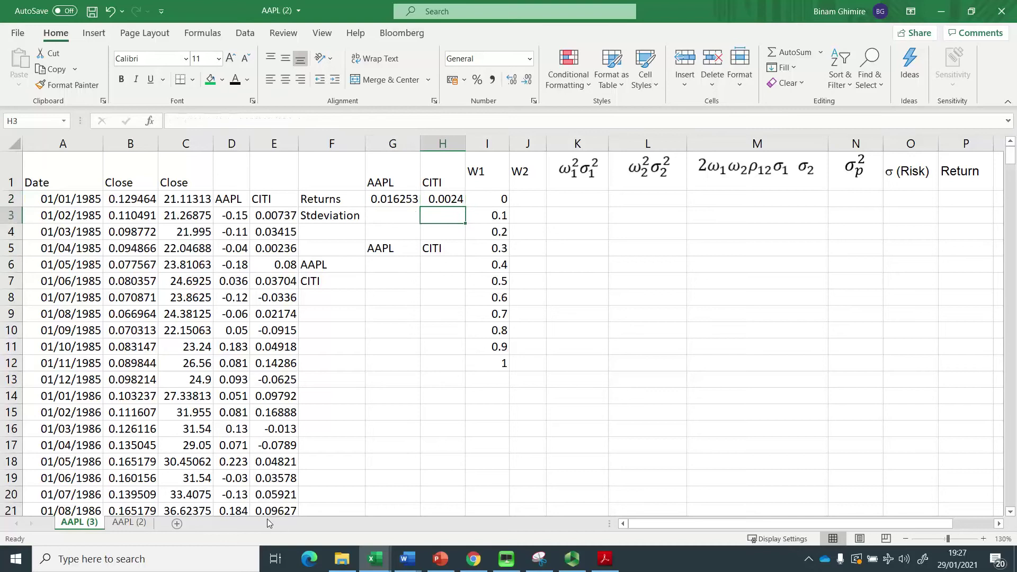
- Calculate the standard deviation of Apple's returns in G3 with the formula =STDEV.S(D3:D434)
key("Left")
type("=st")
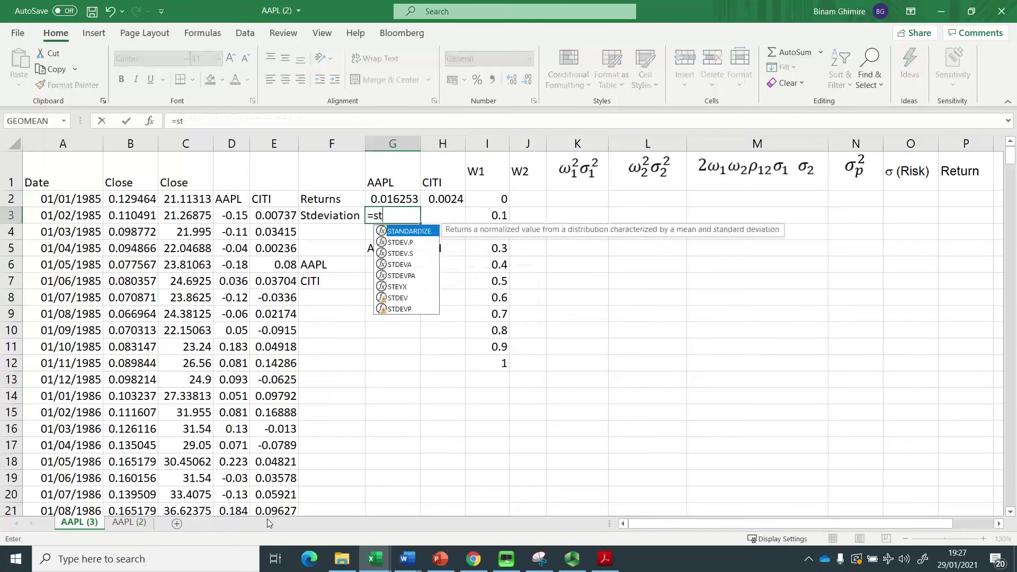
type("dev.s")
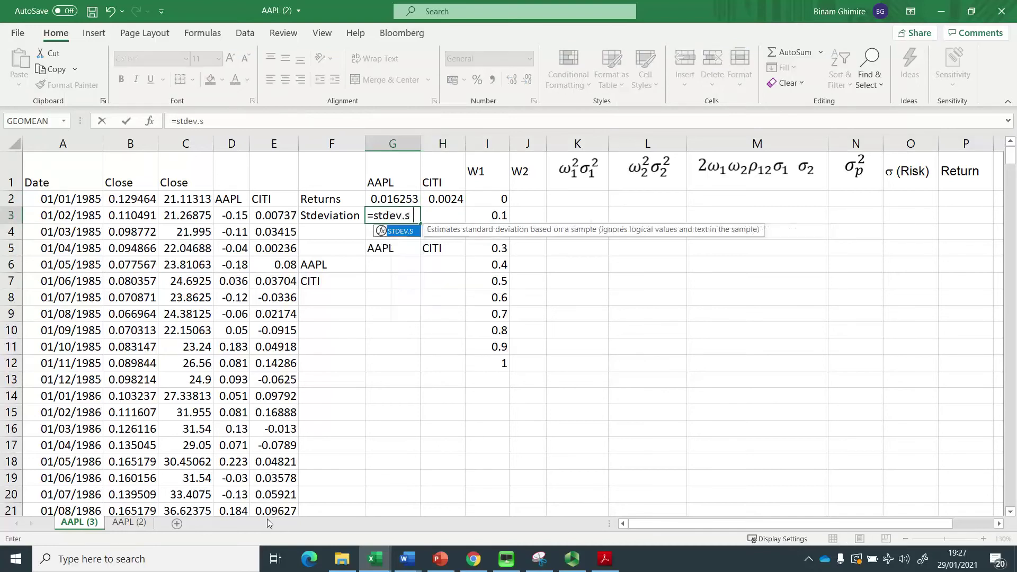
type("(")
key("Left")
key("Left")
key("Left")
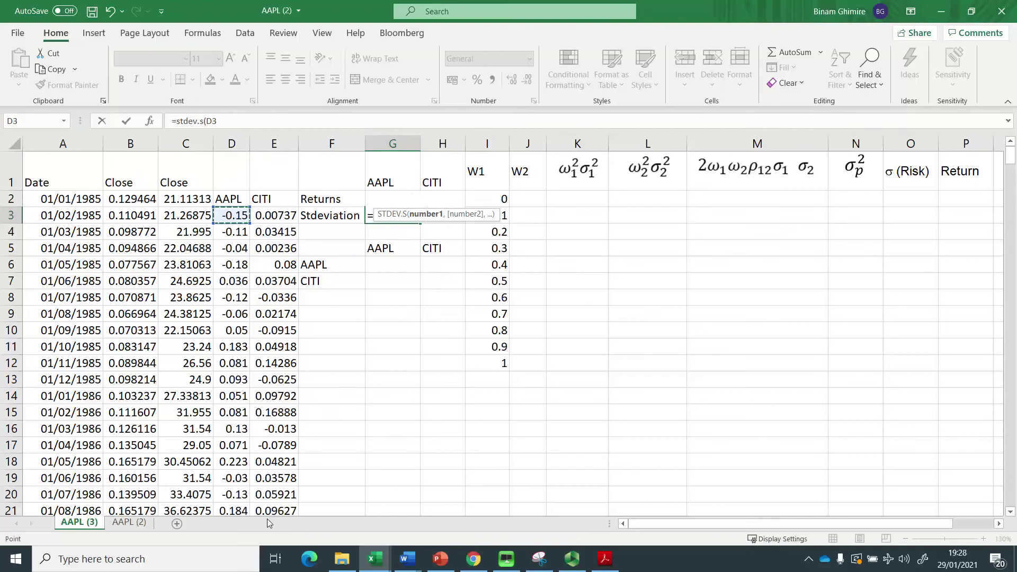
key("ctrl+shift+Down")
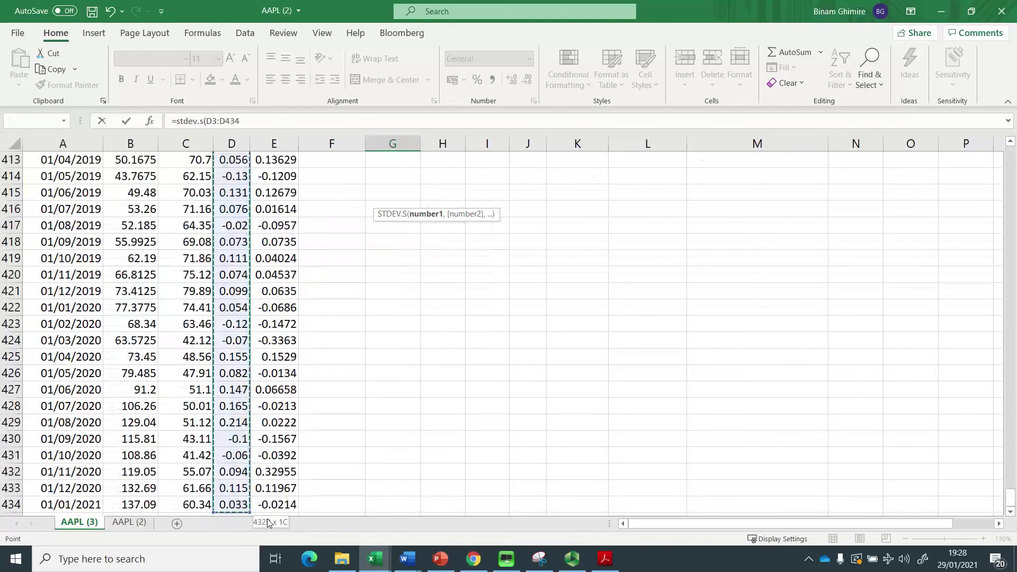
key("Return")
key("Up")
key("Up")
key("Up")
key("Down")
key("Down")
- Copy the standard deviation formula from G3 to H3 for CITI
key("ctrl+c")
key("Right")
key("ctrl+v")
key("Left")
key("Left")
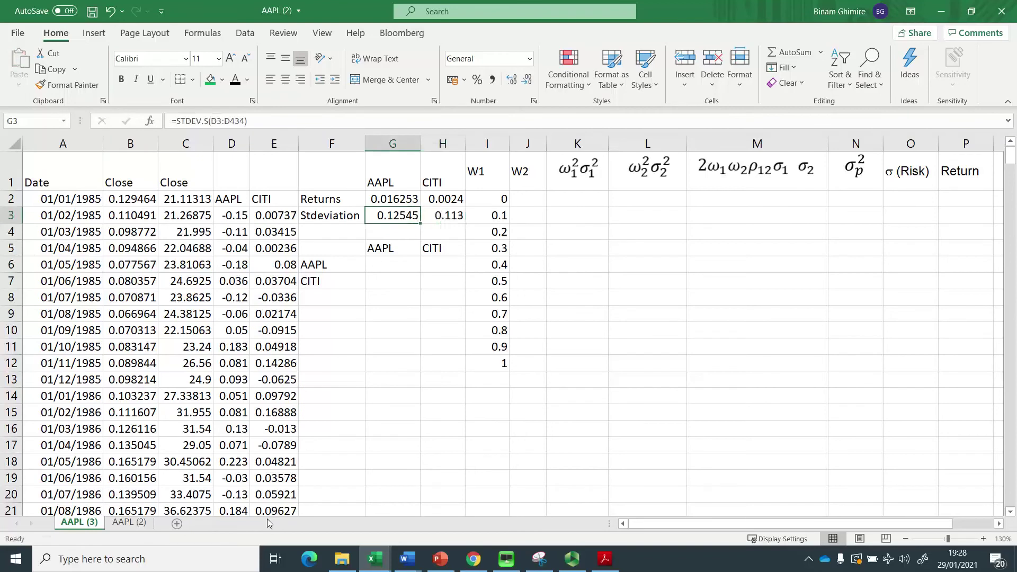
- Examine the layout of the empty AAPL and CITI correlation table in F5:H7
key("Right")
key("Right")
key("Down")
key("Down")
key("Down")
key("Left")
key("Left")
key("Up")
key("Right")
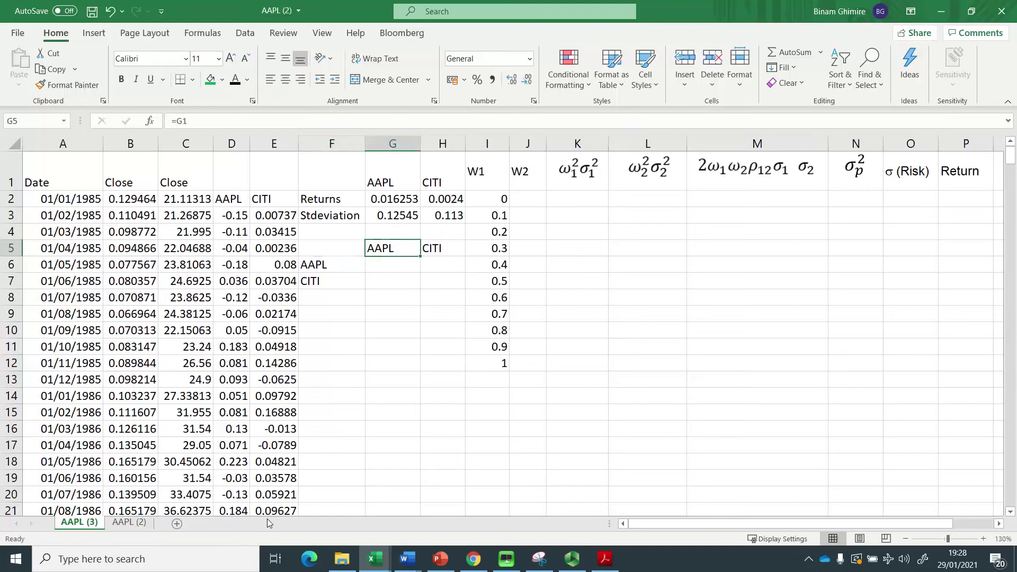
- Switch to PowerPoint and examine the correlation term ρ12 in the two-security portfolio variance formula on slide 8
key("alt+Tab")
key("alt+Tab")
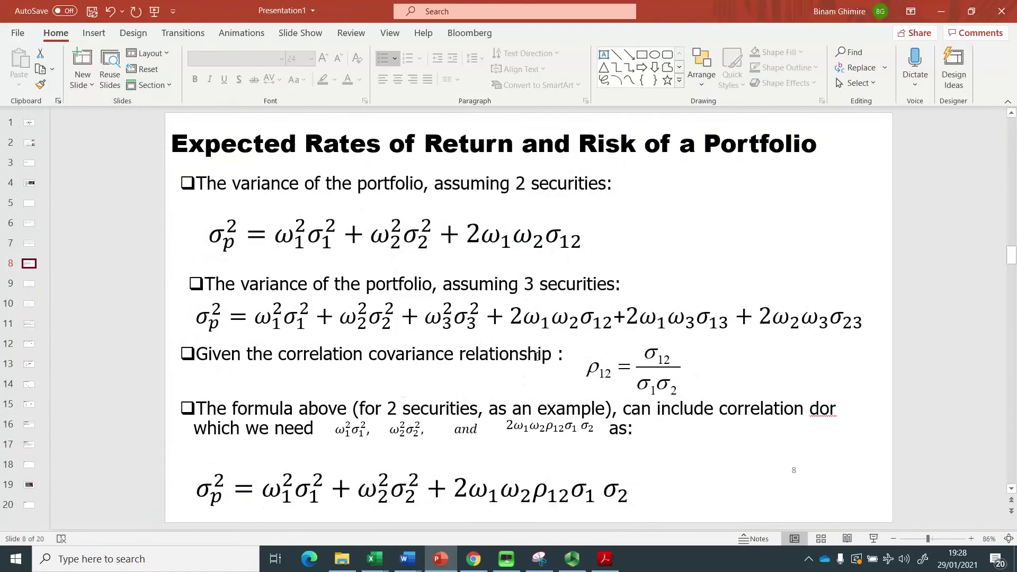
left_click(358, 494)
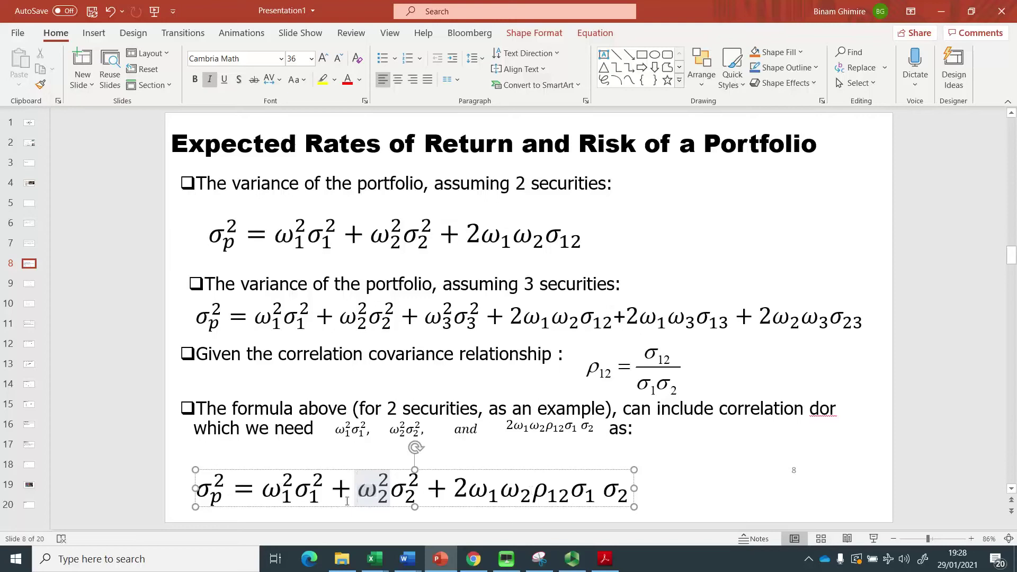
left_click(525, 494)
left_click(546, 492)
key("Escape")
key("shift+Tab")
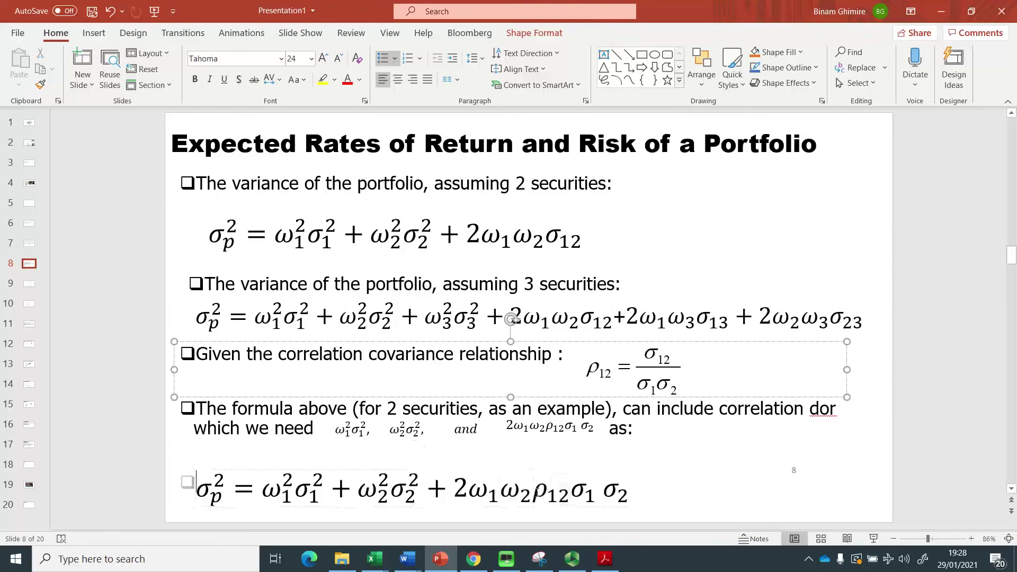
left_click(556, 495)
double_click(569, 494)
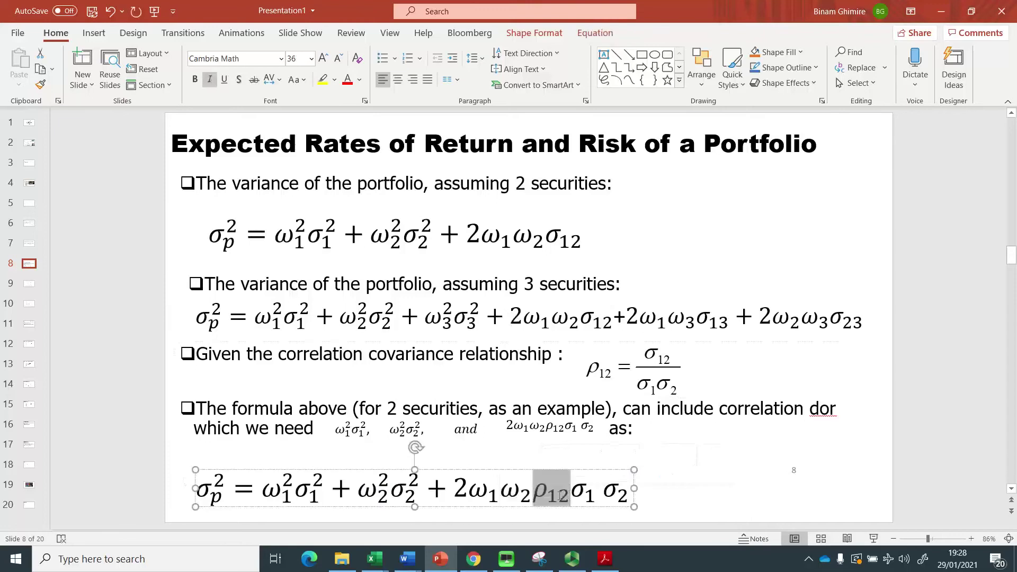
- Switch back to Excel and enter 1 in the correlation table's diagonal cells G6 and H7
key("alt+Tab")
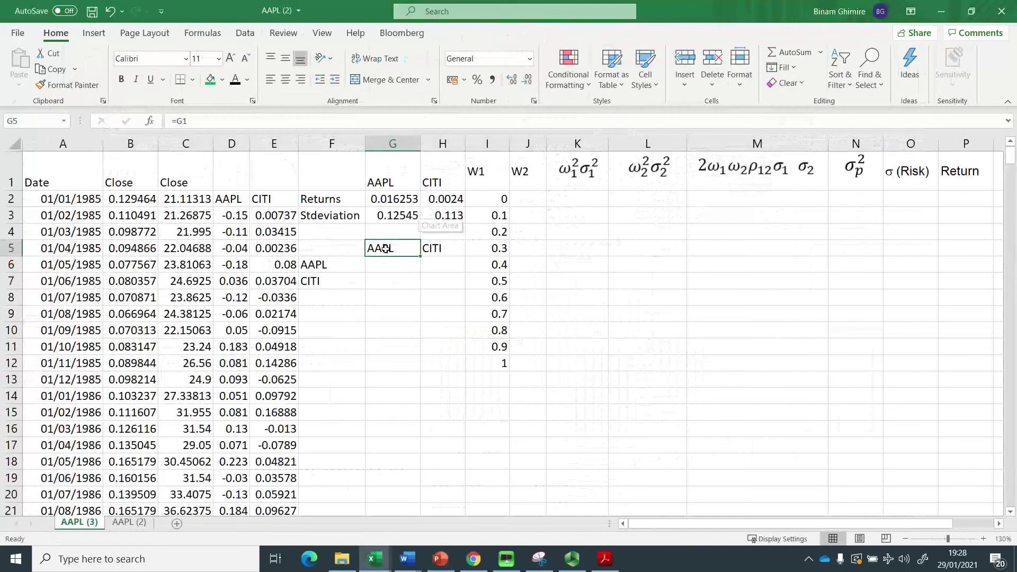
left_click(390, 265)
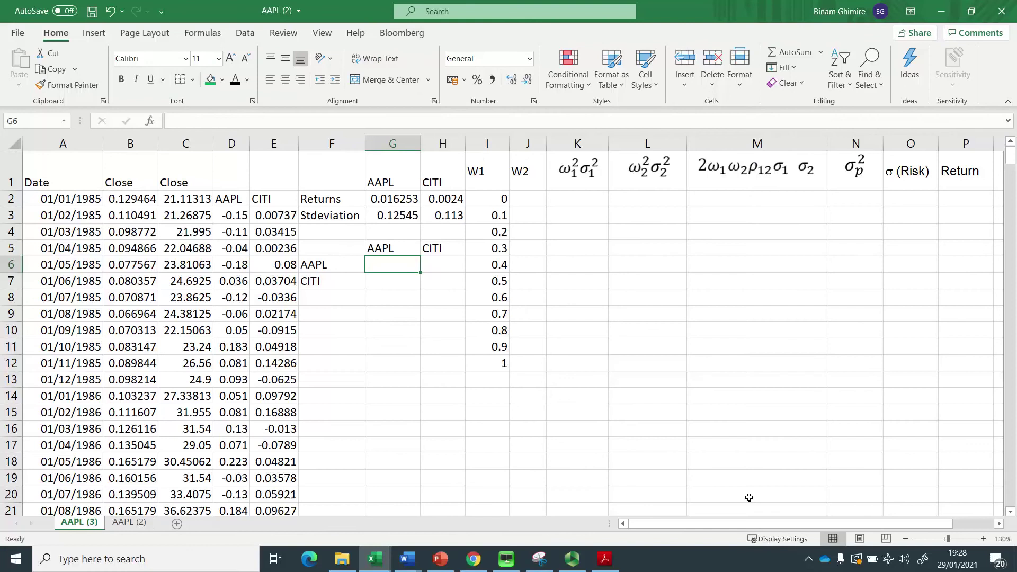
type("1")
key("Tab")
key("Down")
type("1")
key("Left")
- Calculate the correlation between Apple and CITI returns in G7 with the formula =CORREL(D3:D434,E3:E434)
type("=corre")
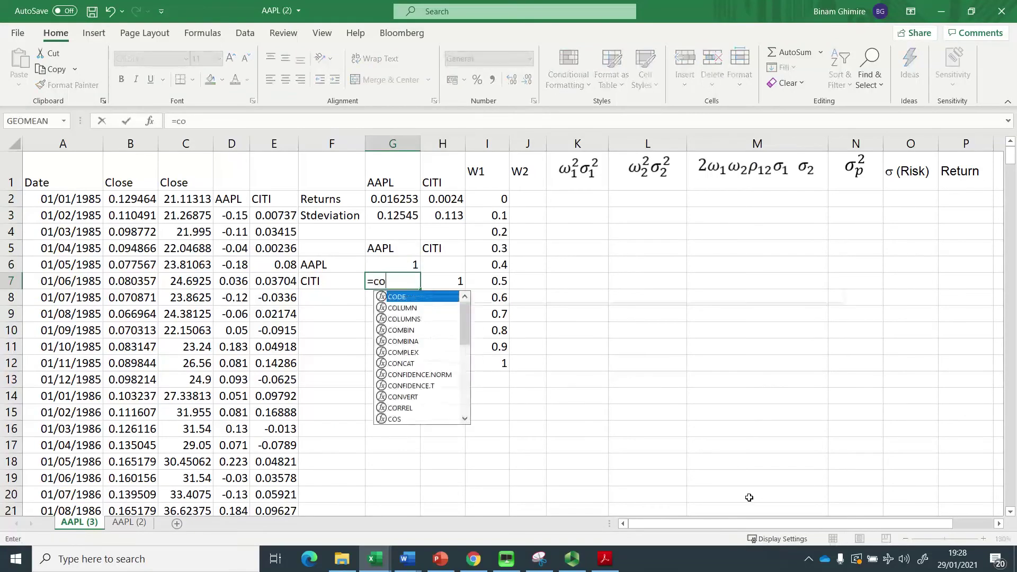
key("Left")
key("Left")
key("Left")
key("Up")
key("Up")
key("Up")
key("Up")
key("ctrl+shift+Down")
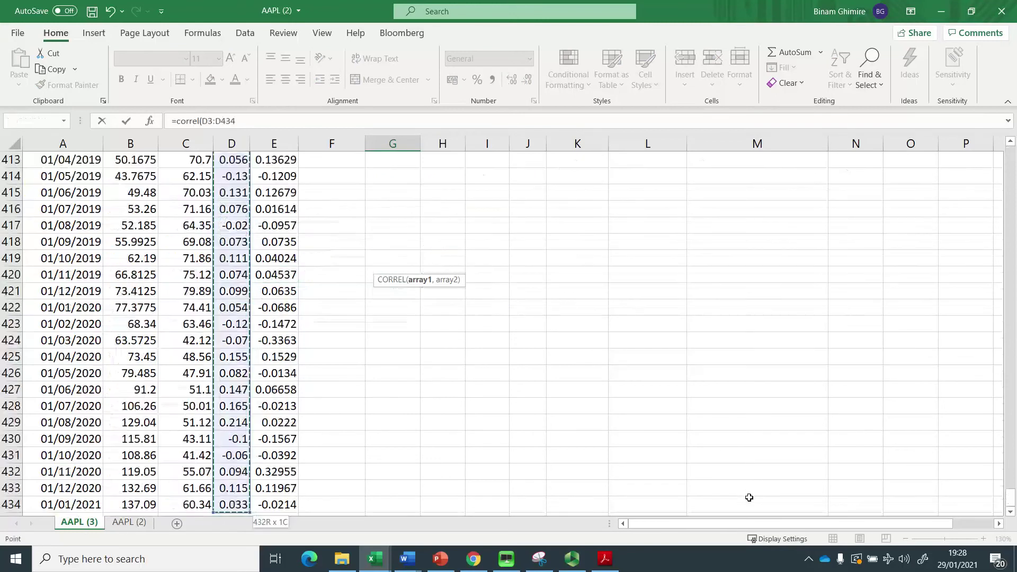
type(",")
key("Up")
key("Up")
key("Up")
key("Up")
key("Up")
key("Up")
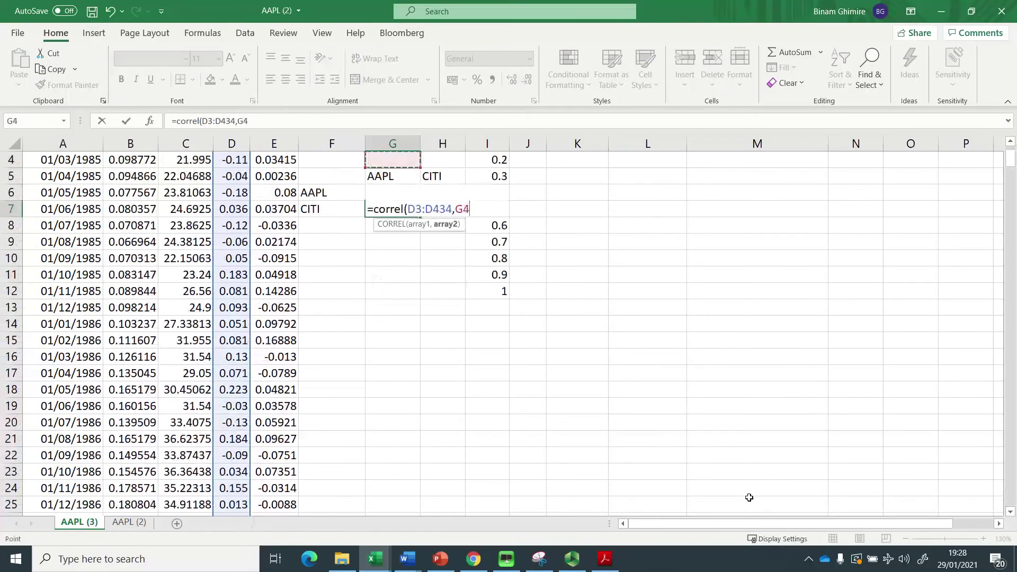
key("Left")
key("Left")
key("Down")
key("Down")
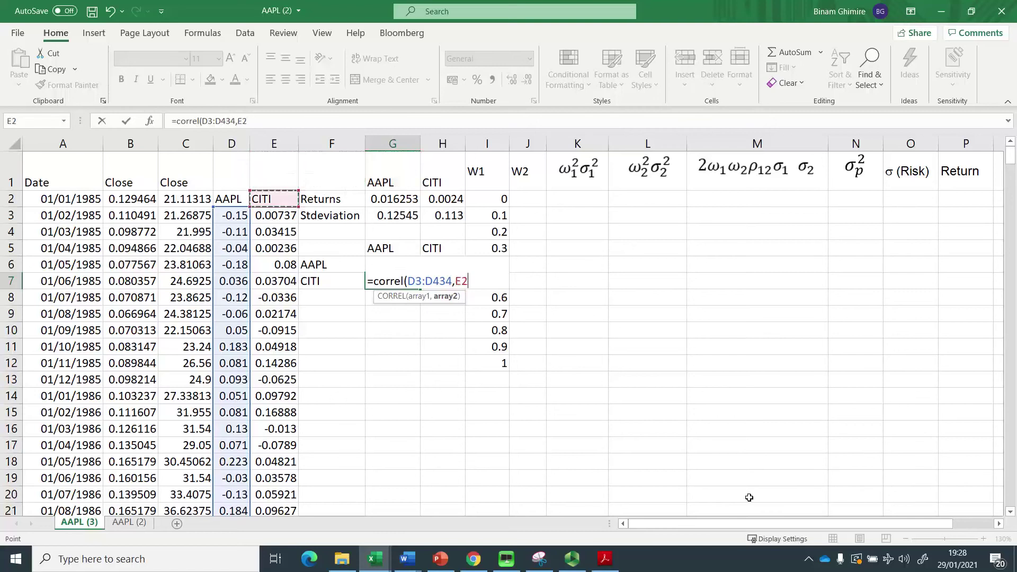
key("ctrl+shift+Down")
type(")")
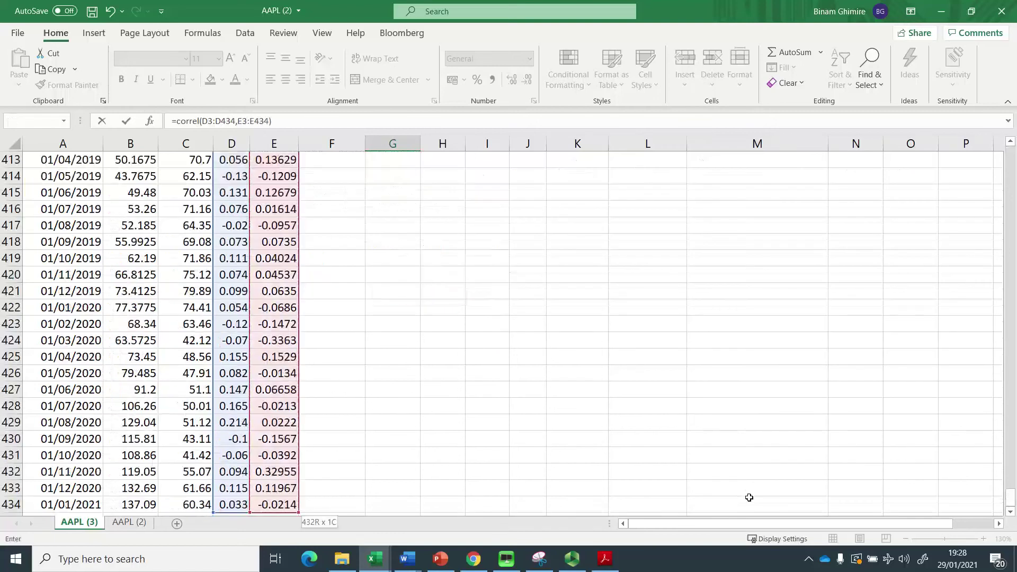
key("Return")
key("Up")
key("Up")
key("Up")
key("Up")
key("Up")
key("Up")
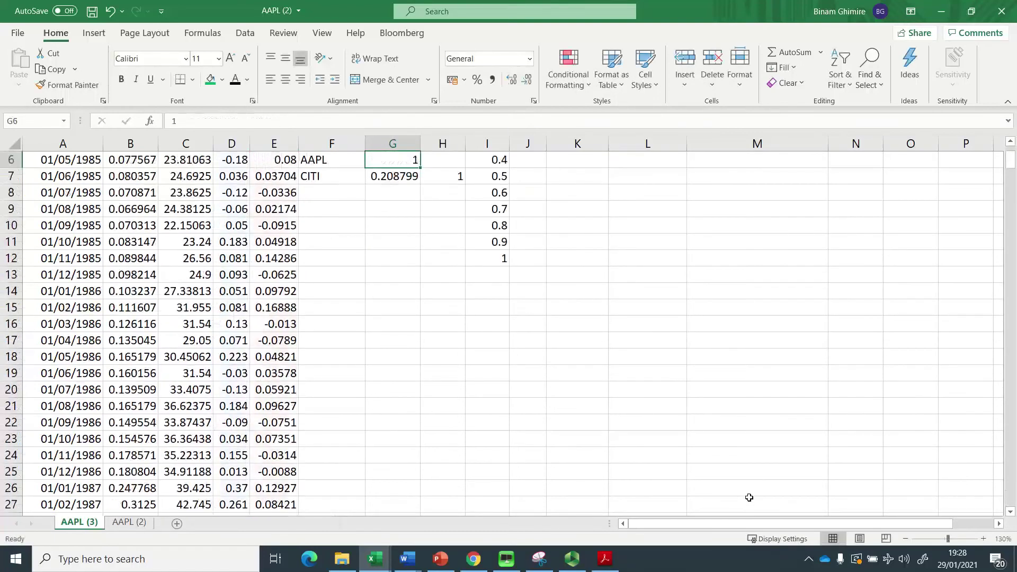
- Mirror the correlation into H6 of the table with the formula =G7
key("Right")
key("Down")
key("Down")
key("Down")
key("Down")
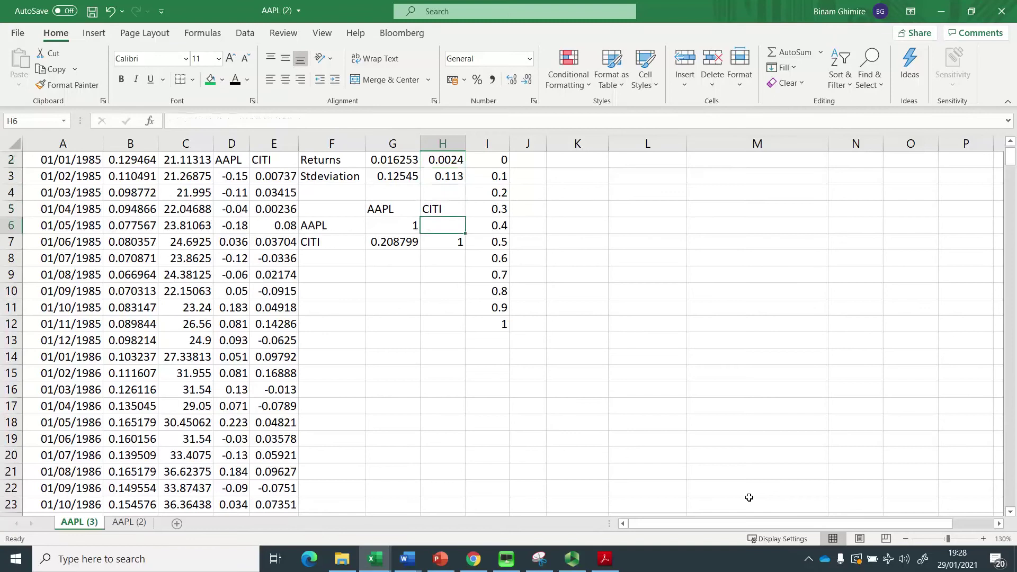
type("=")
key("Left")
key("Down")
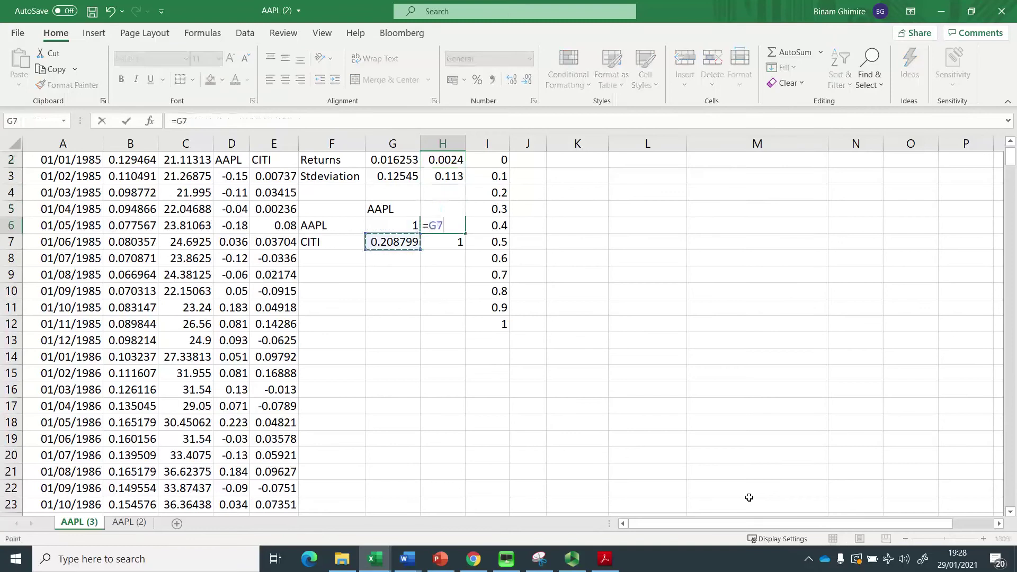
key("Return")
- Examine the W1 portfolio weights in I2:I12 and how they are built, ending at the first W2 cell, J2
key("Up")
key("Up")
key("Up")
key("Up")
key("Up")
key("Up")
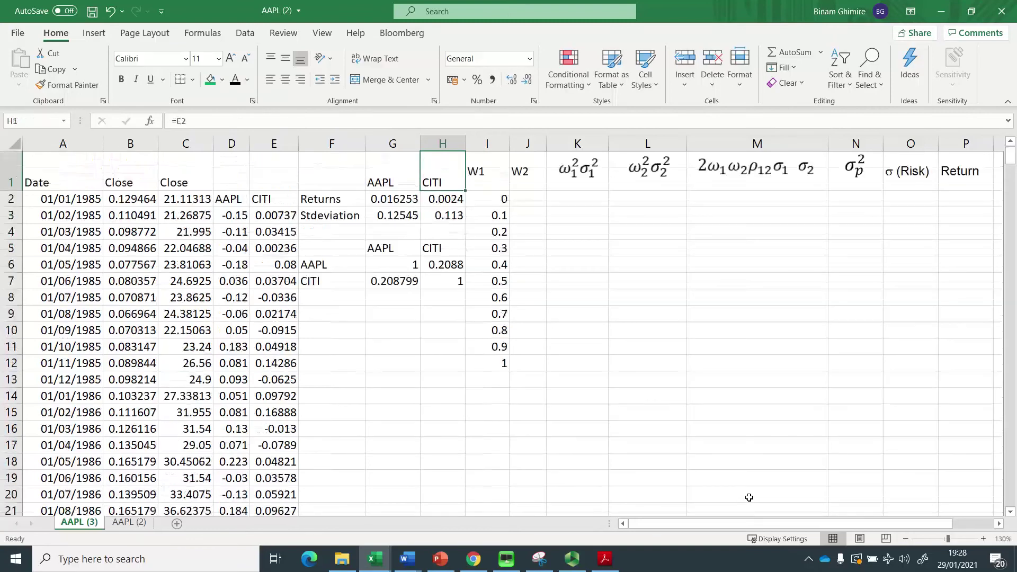
key("Right")
key("Down")
key("Down")
key("Down")
key("Down")
key("Down")
key("Down")
key("Down")
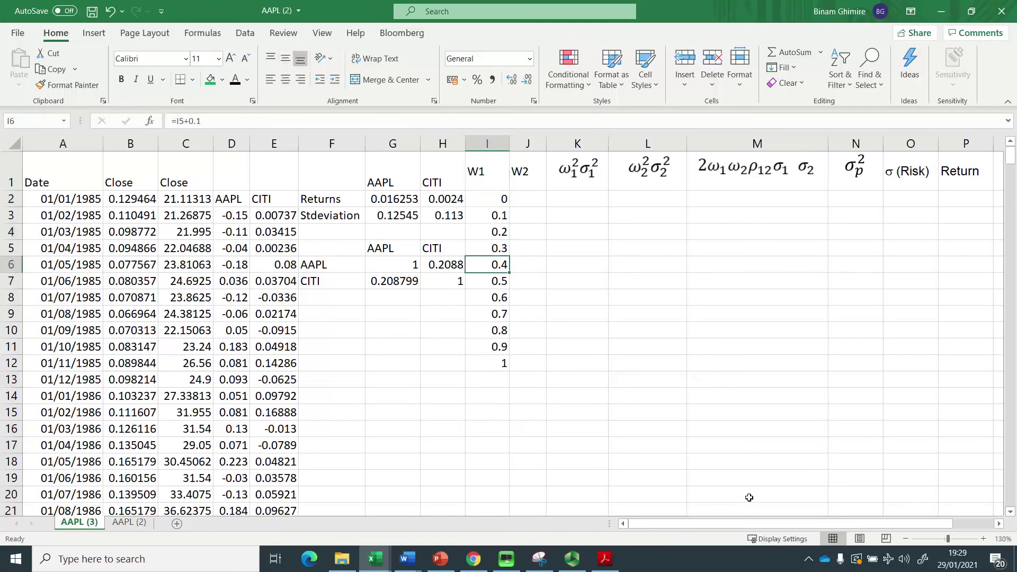
key("Down")
key("Down")
key("Up")
key("Up")
key("Up")
key("Up")
key("Up")
key("Up")
key("Up")
key("Up")
key("Up")
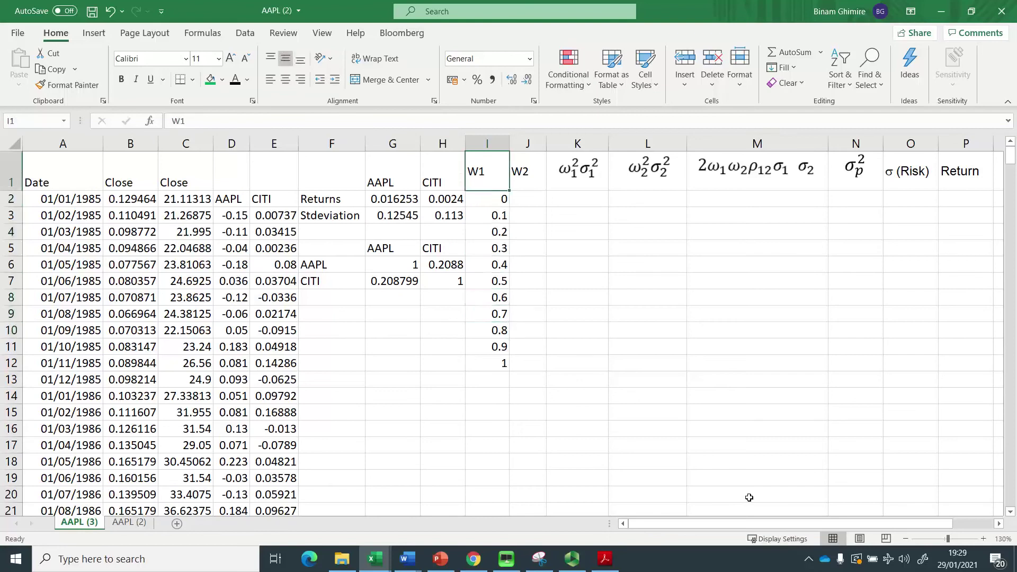
key("Down")
key("Down")
key("Down")
key("Down")
key("Up")
key("Up")
key("Up")
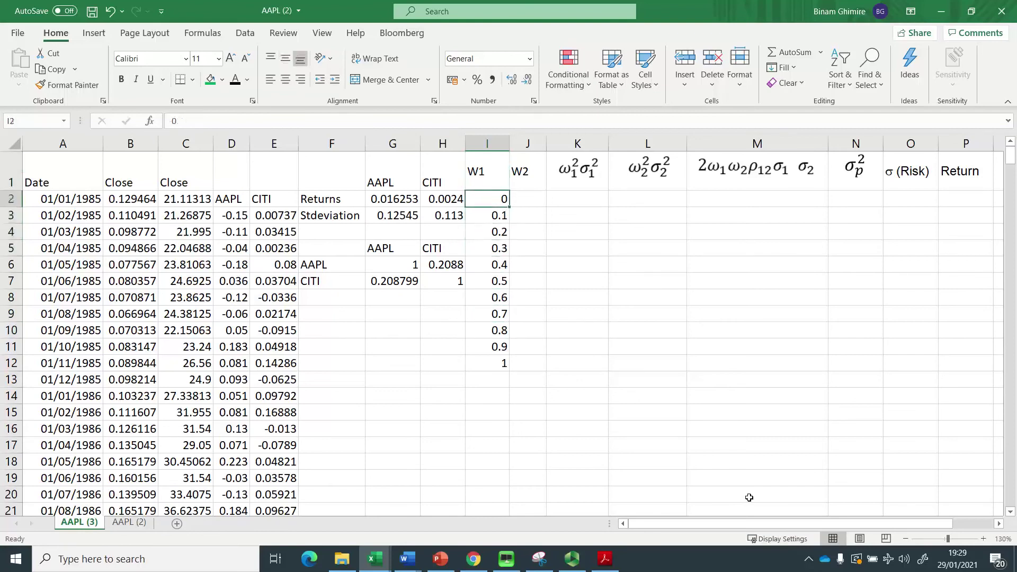
key("Down")
key("Up")
key("Right")
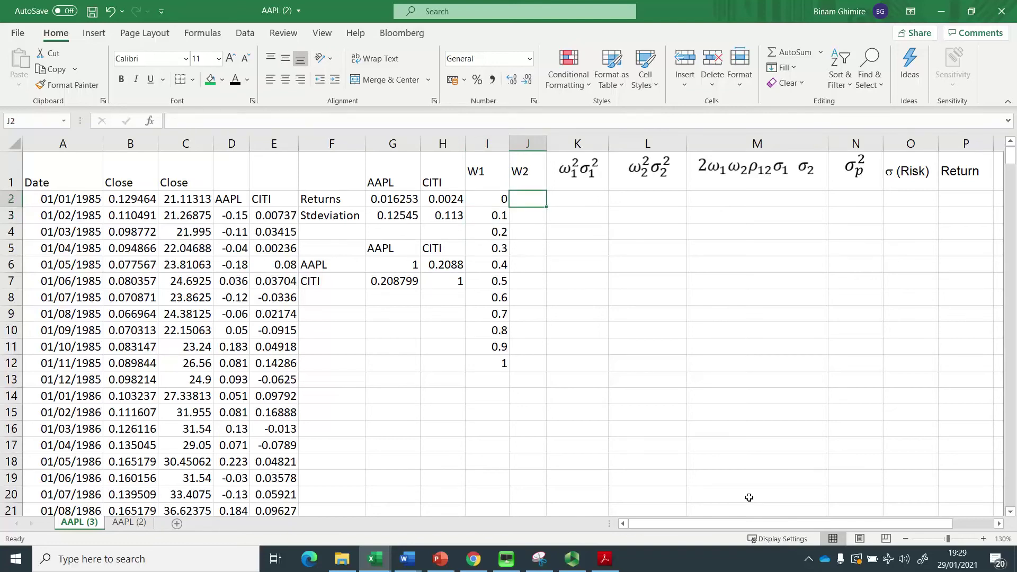
- Calculate the first W2 weight in J2 with the formula =1-I2 and copy it into J3
type("=1-I2")
key("Return")
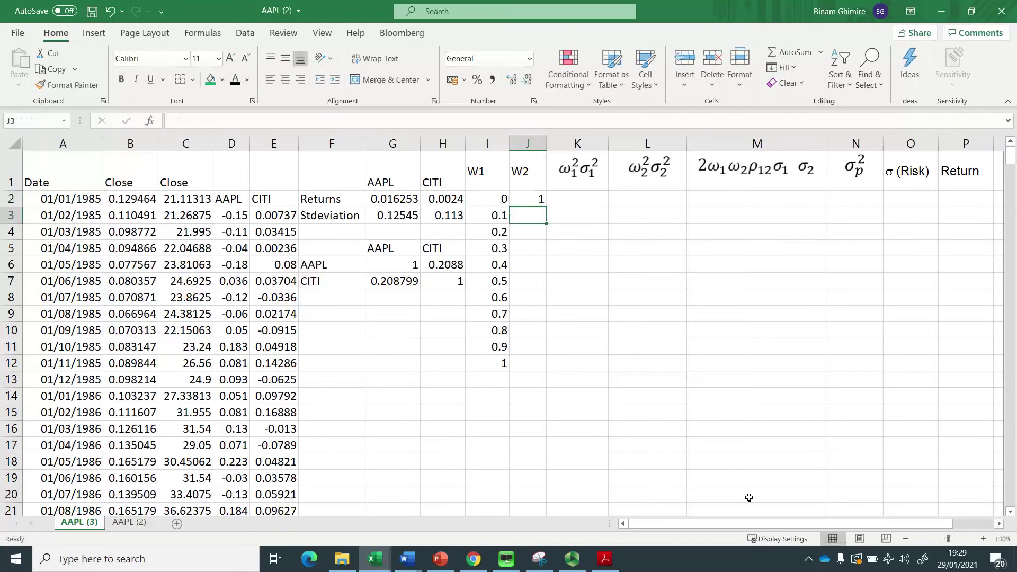
key("Up")
key("ctrl+c")
key("Down")
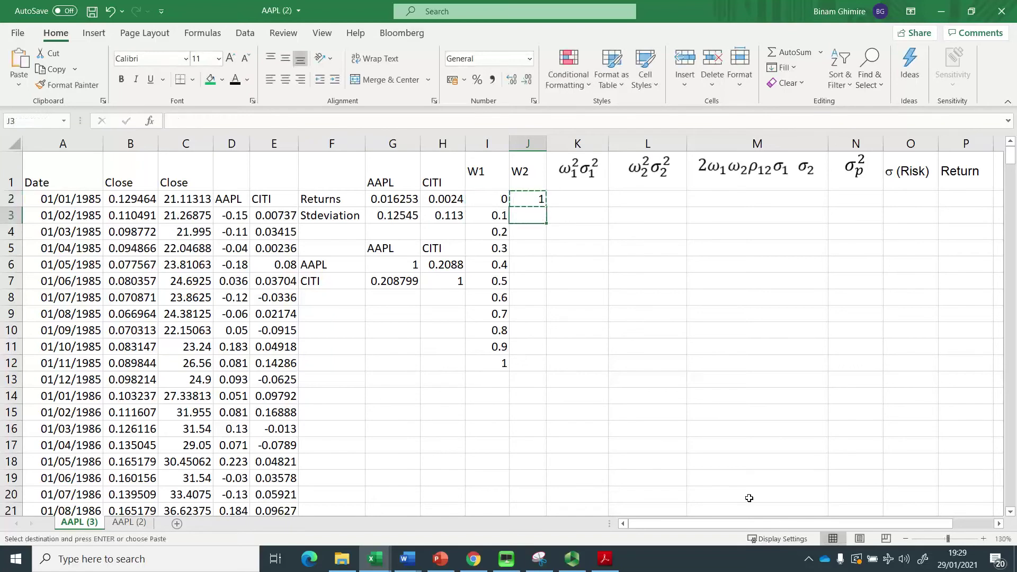
key("Return")
- Copy the W2 formula from J3 down through J12, alongside all the W1 weights
key("ctrl+c")
key("shift+Down")
key("shift+Down")
key("shift+Down")
key("shift+Down")
key("shift+Down")
key("shift+Down")
key("shift+Down")
key("shift+Down")
key("shift+Down")
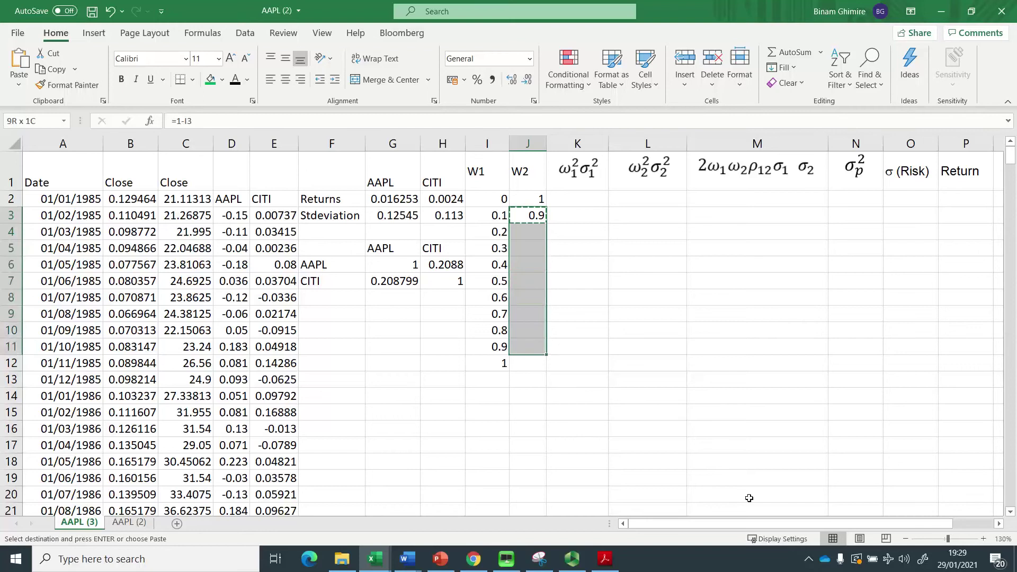
key("Return")
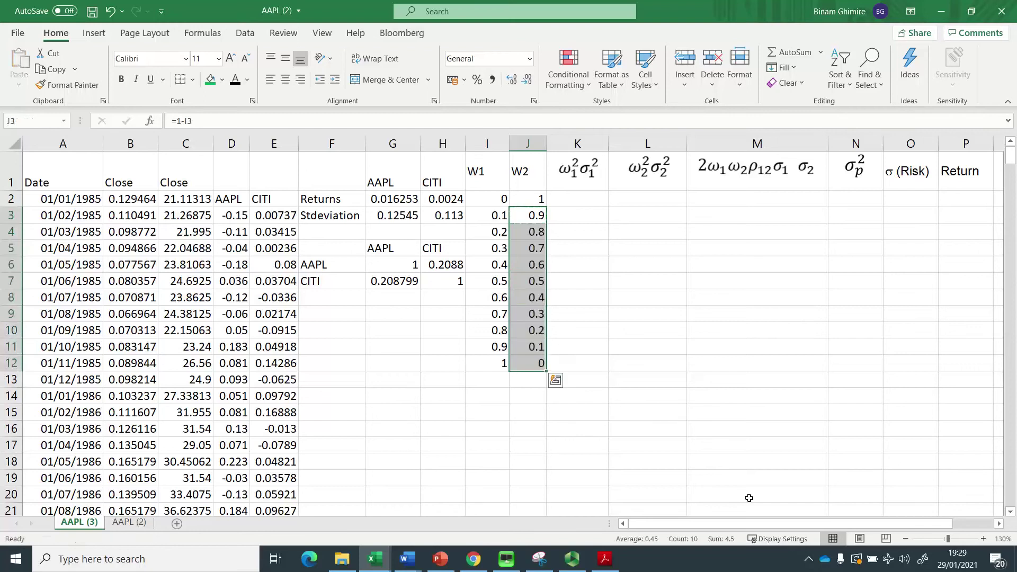
key("Up")
key("Up")
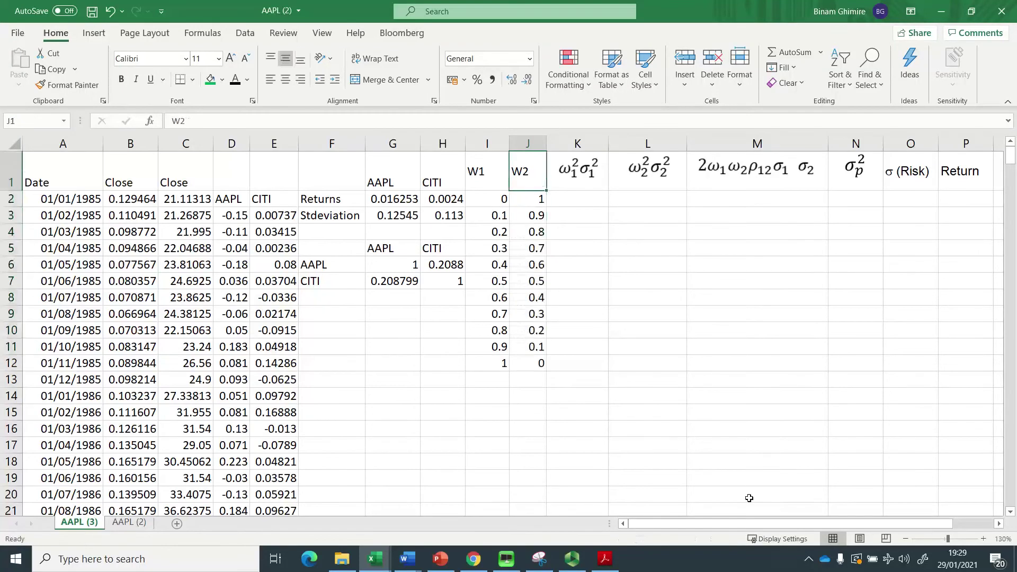
- Switch to the PowerPoint slide and examine the two-security portfolio variance formula that includes correlation
key("Right")
key("Down")
key("Up")
key("Down")
key("alt+Tab")
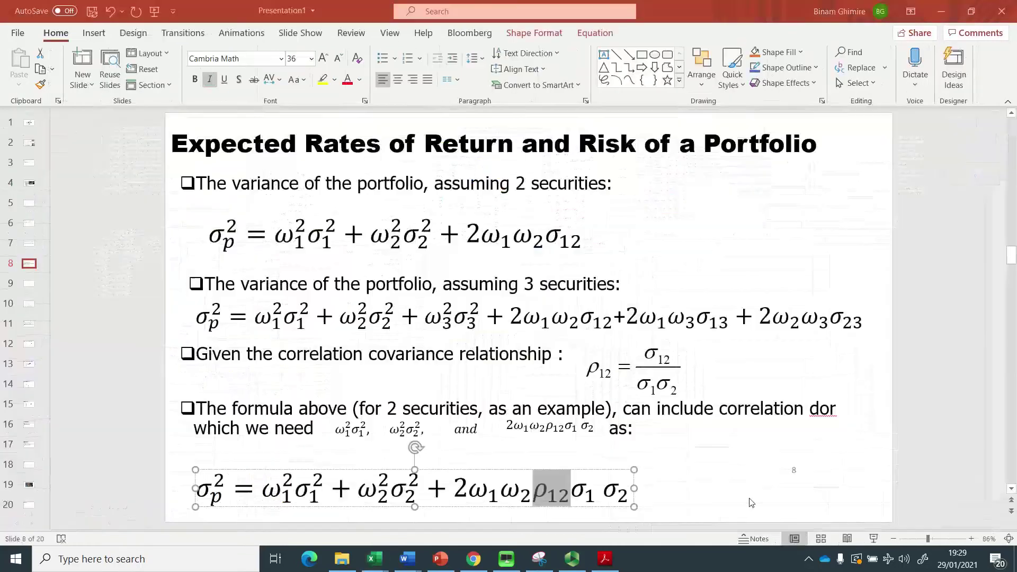
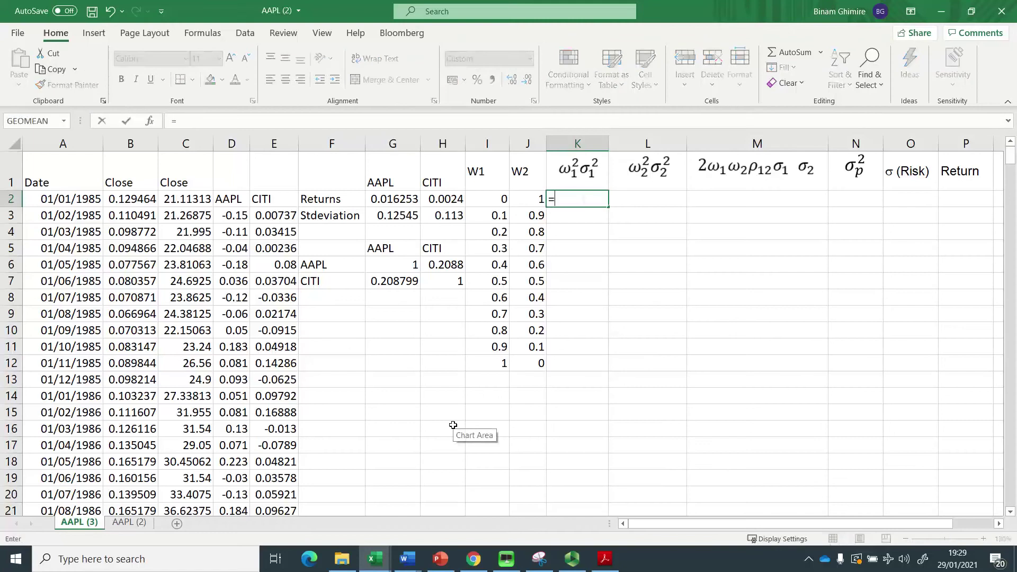
- Back in Excel, calculate the first ω1²σ1² term in K2 with the formula =I2^2*G3^2
key("Left")
key("Left")
type("^2*")
left_click(395, 217)
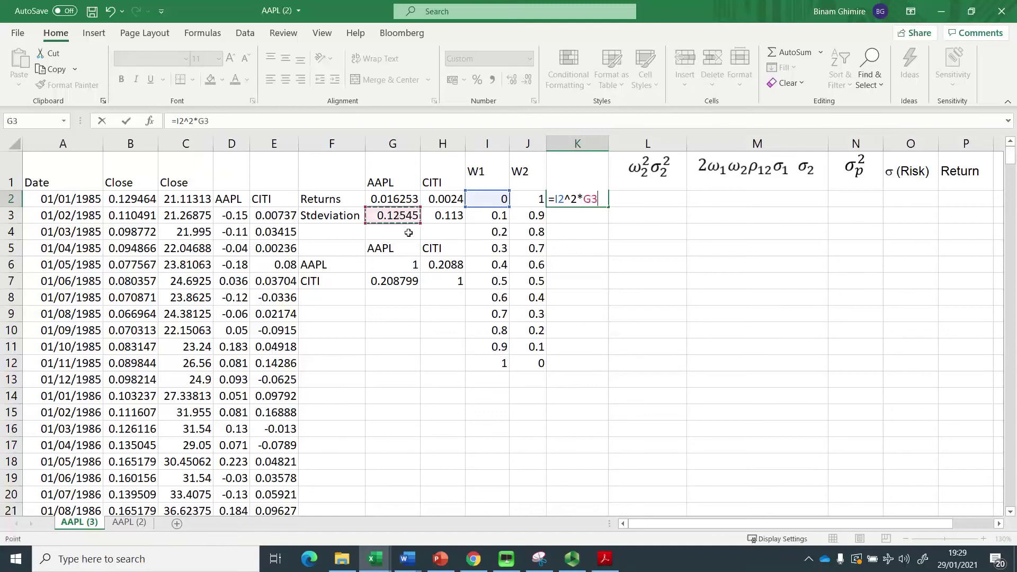
type("^2")
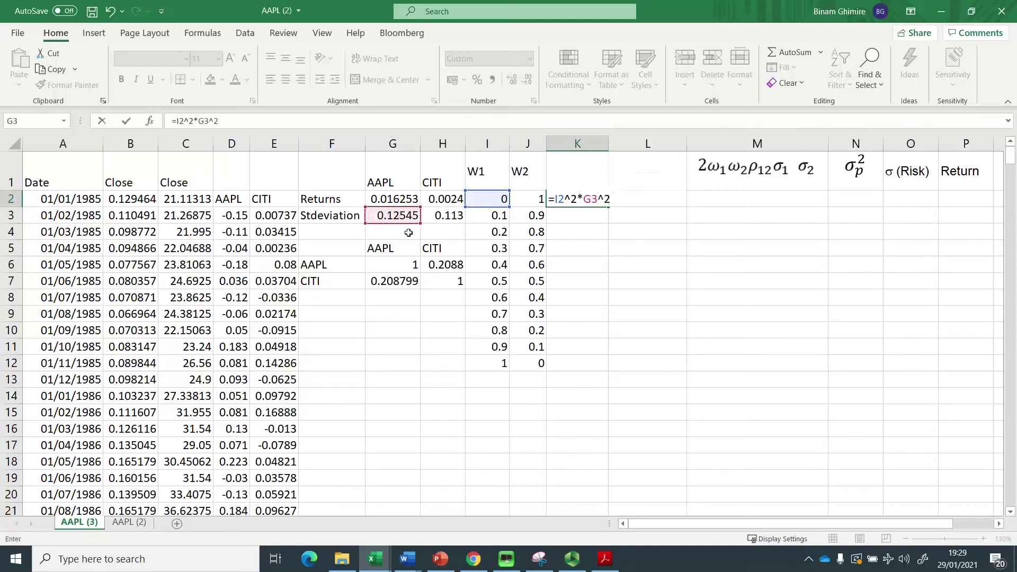
key("Return")
- Make the Apple standard deviation reference in K2 absolute so the formula reads =I2^2*$G$3^2
key("Up")
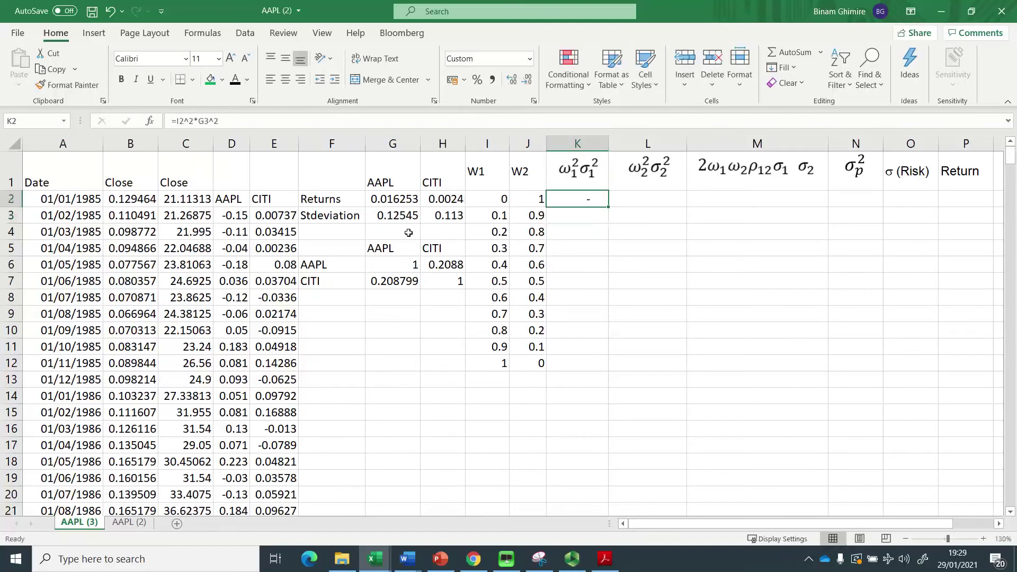
key("F2")
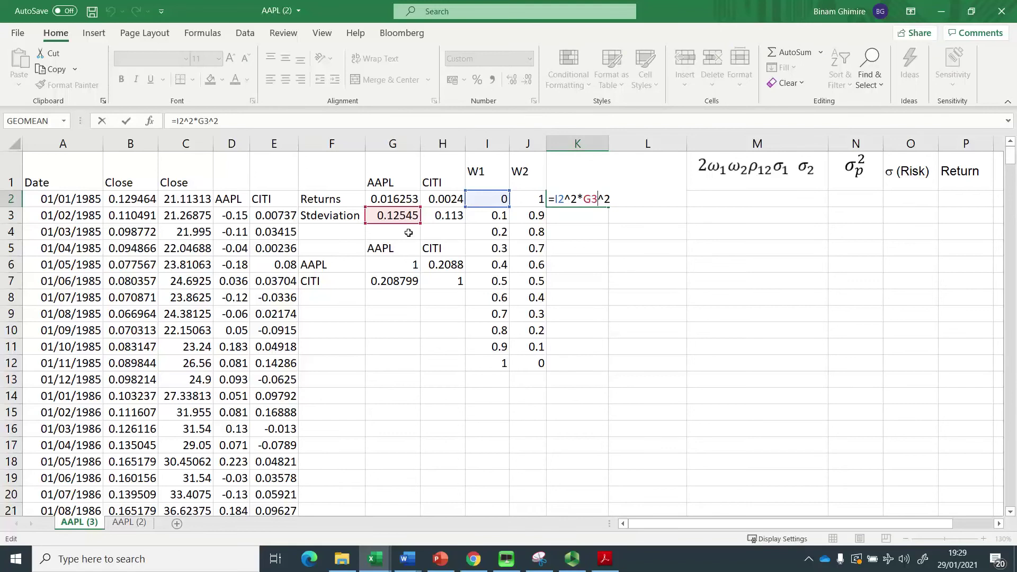
key("F4")
key("ctrl+Return")
- Calculate the first ω2²σ2² term in L2 with the formula =J2^2*H3^2
key("Right")
type("=")
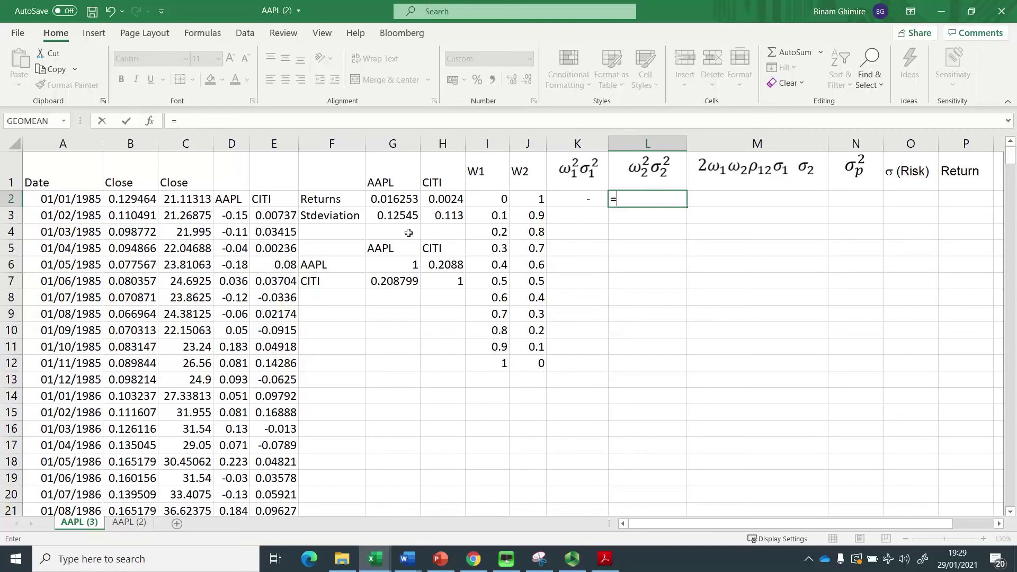
key("Left")
key("Left")
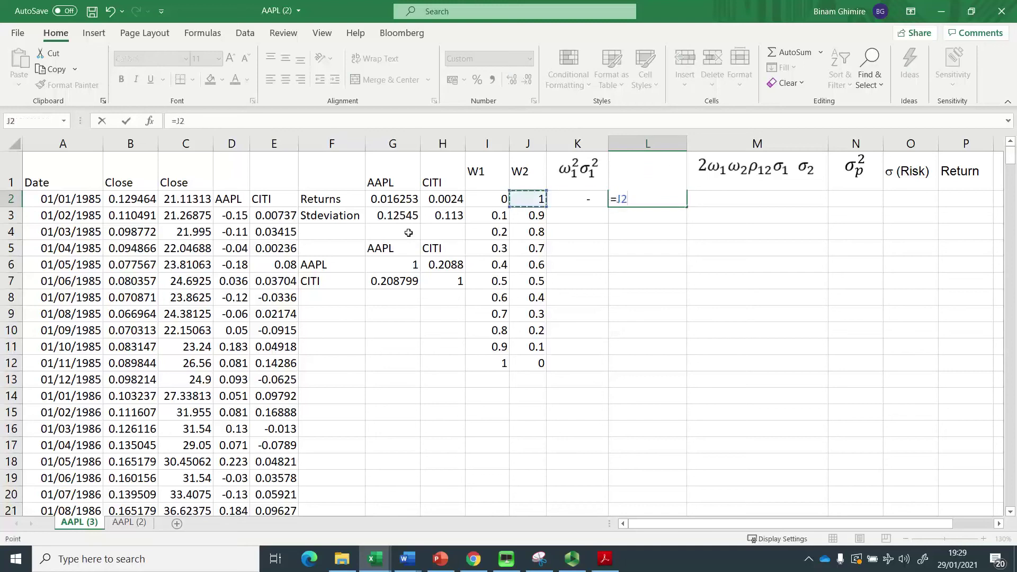
type("^2*")
left_click(448, 219)
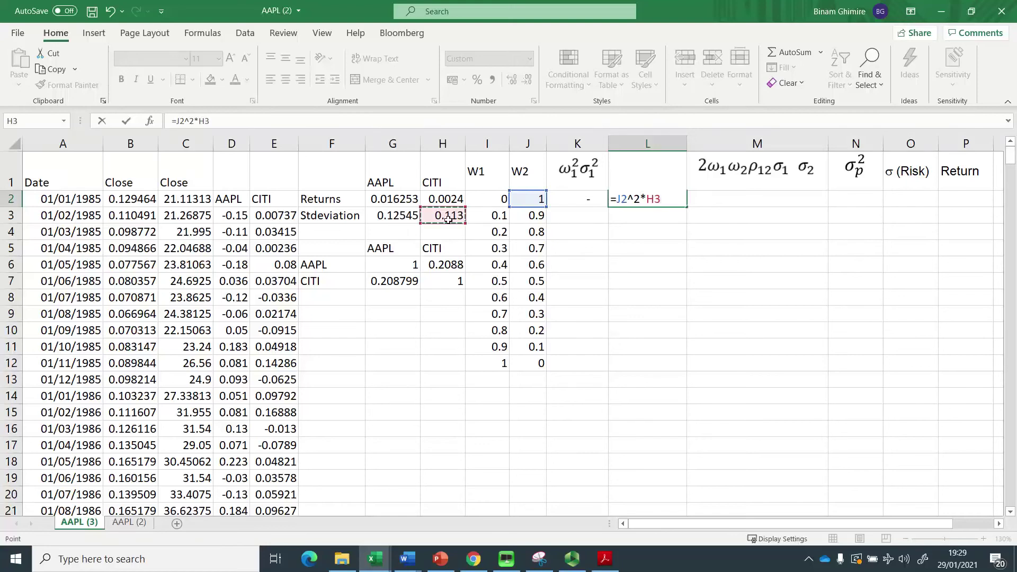
type("^2")
key("Return")
- Make the CITI standard deviation reference H3 absolute in the L2 formula
key("Up")
key("F2")
key("Left")
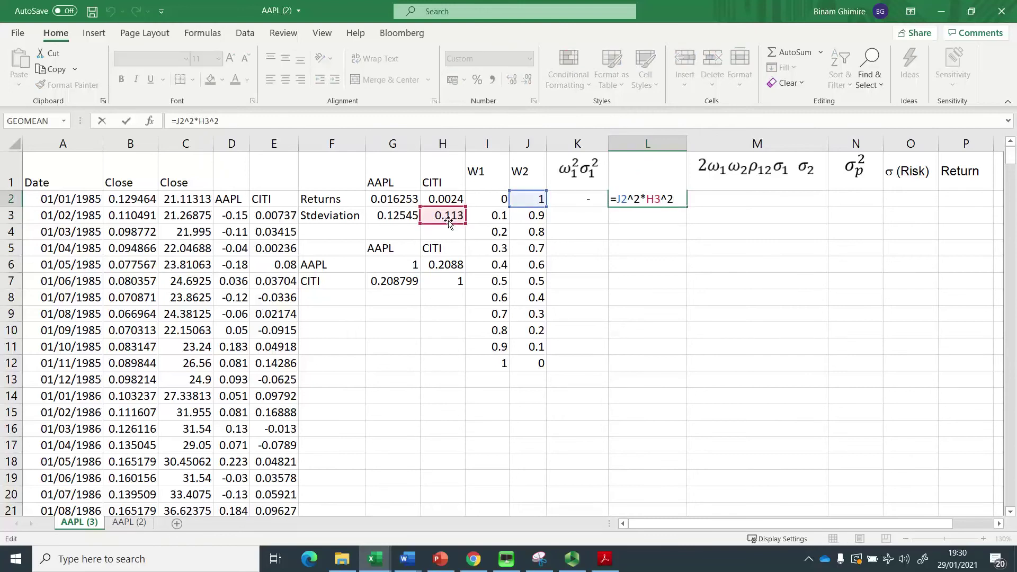
key("F4")
key("Return")
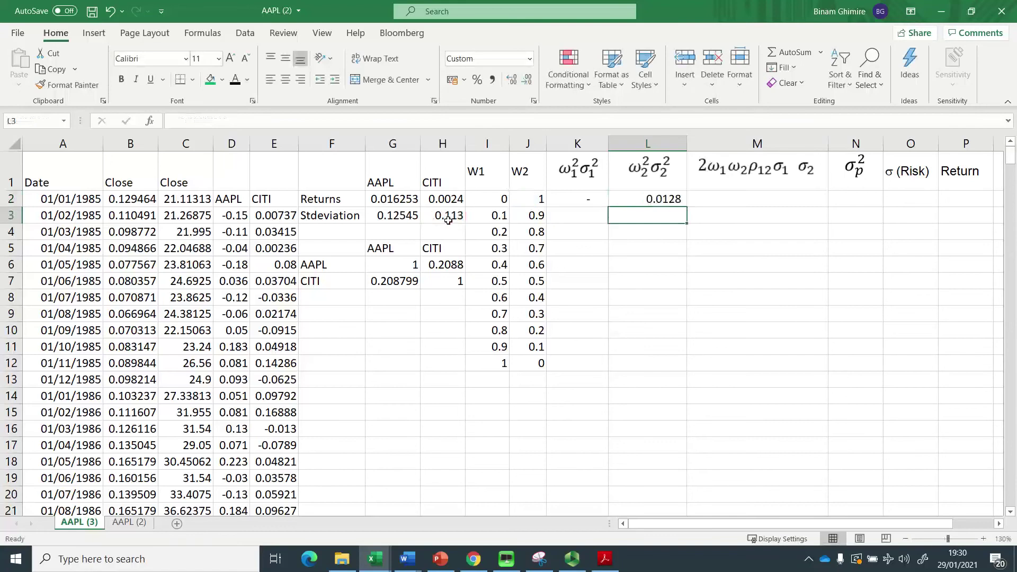
key("Up")
key("Left")
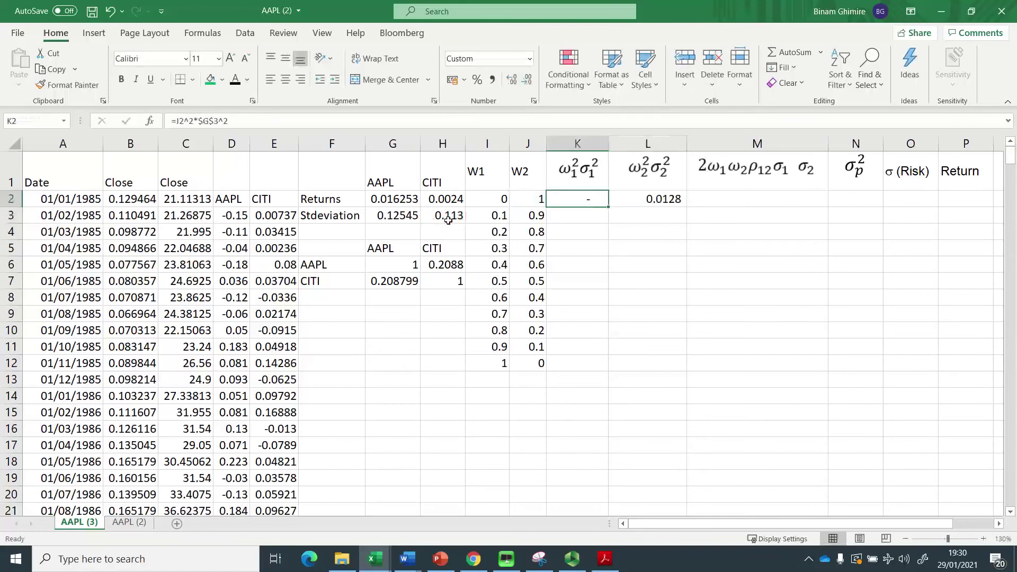
- Calculate the first 2ω1ω2ρ12σ1σ2 term in M2 with the formula =2*I2*J2*$G$3*$H$3*$G$7
key("Right")
key("Right")
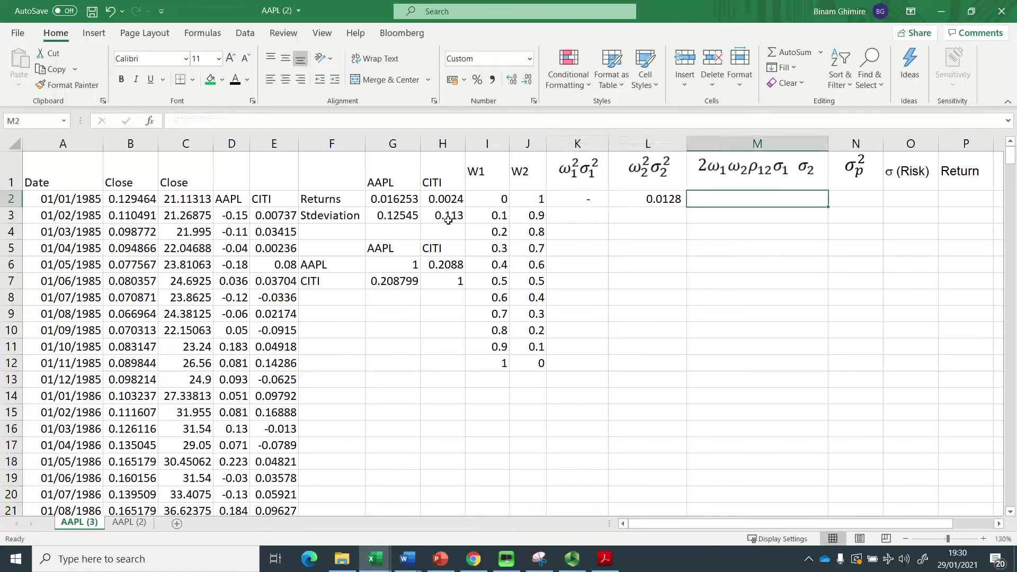
type("=2*")
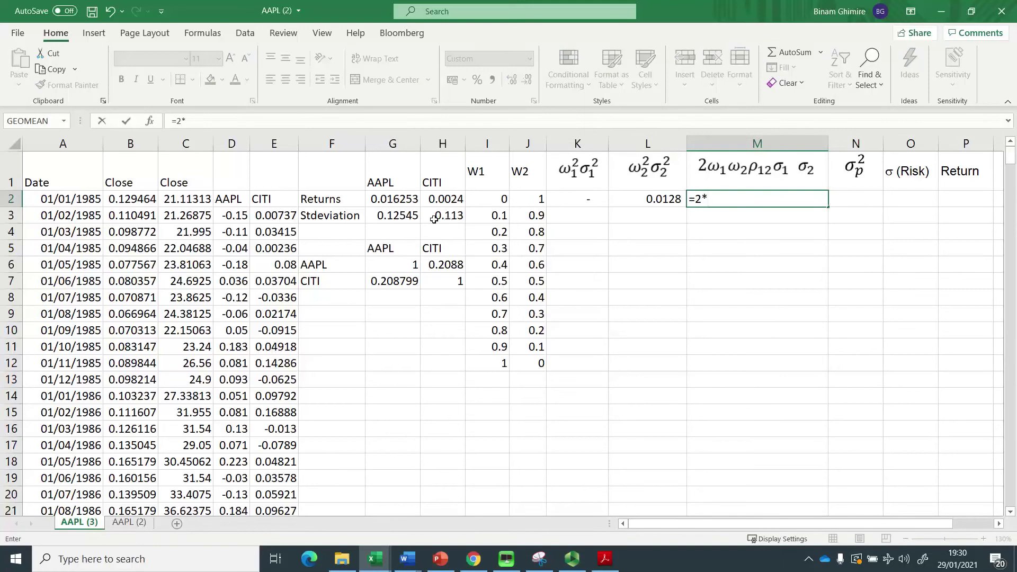
left_click(497, 201)
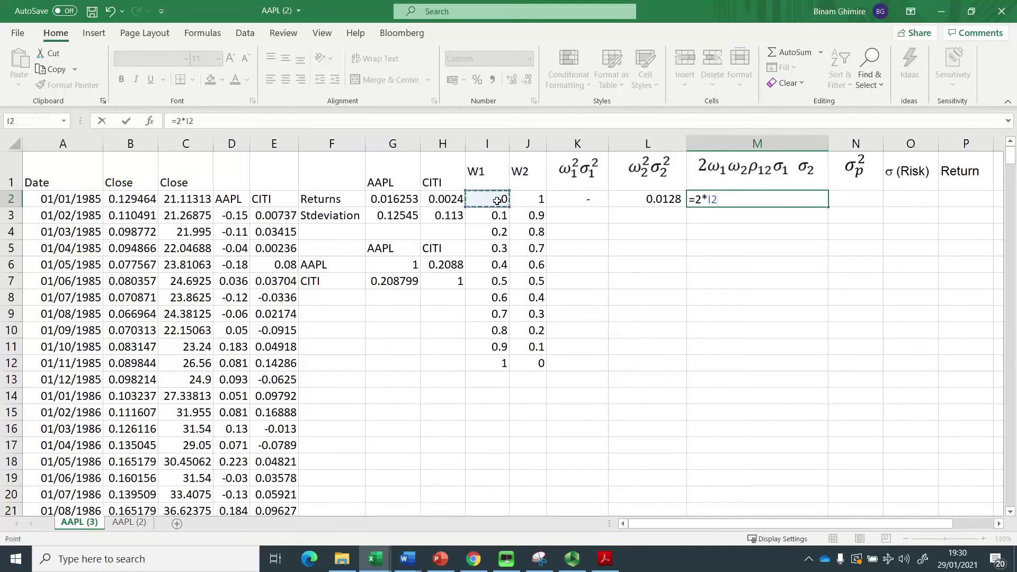
type("*")
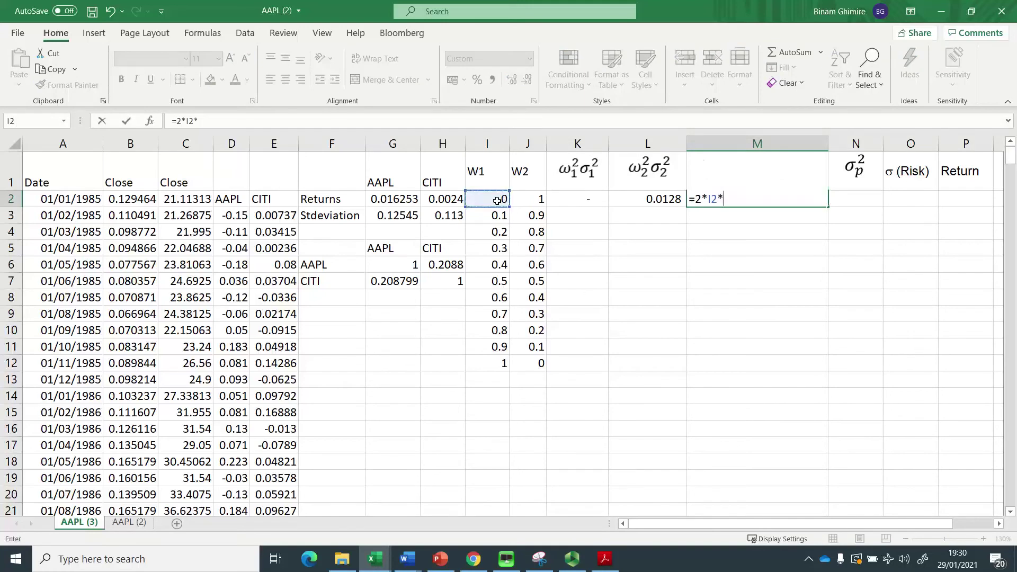
left_click(530, 201)
type("*")
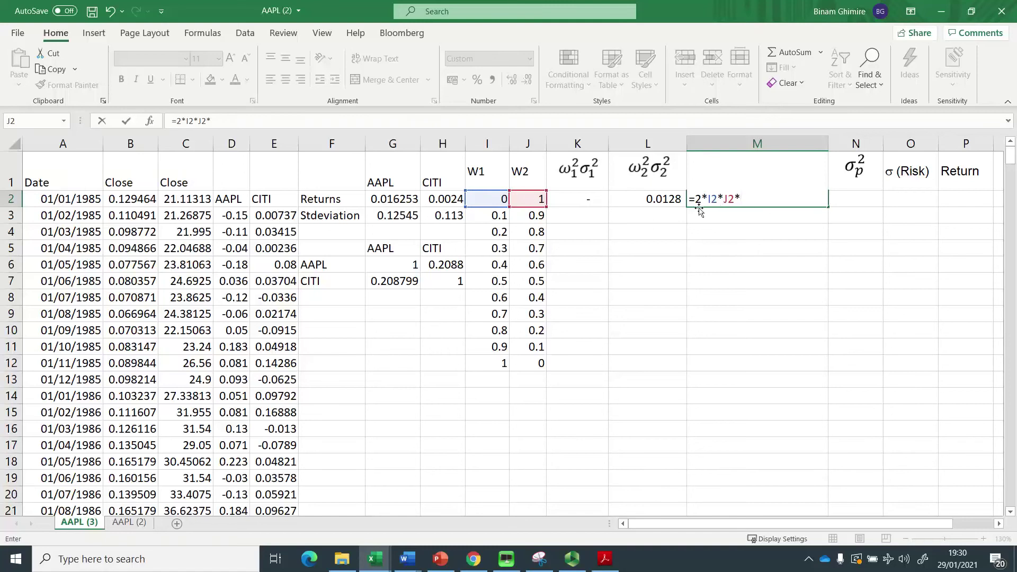
left_click(400, 218)
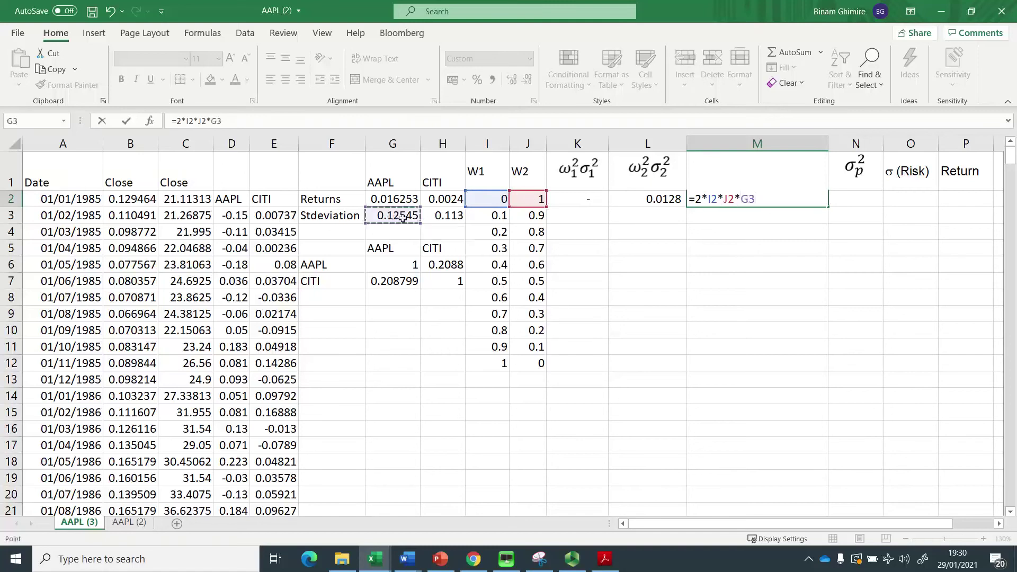
key("F4")
type("*")
left_click(458, 215)
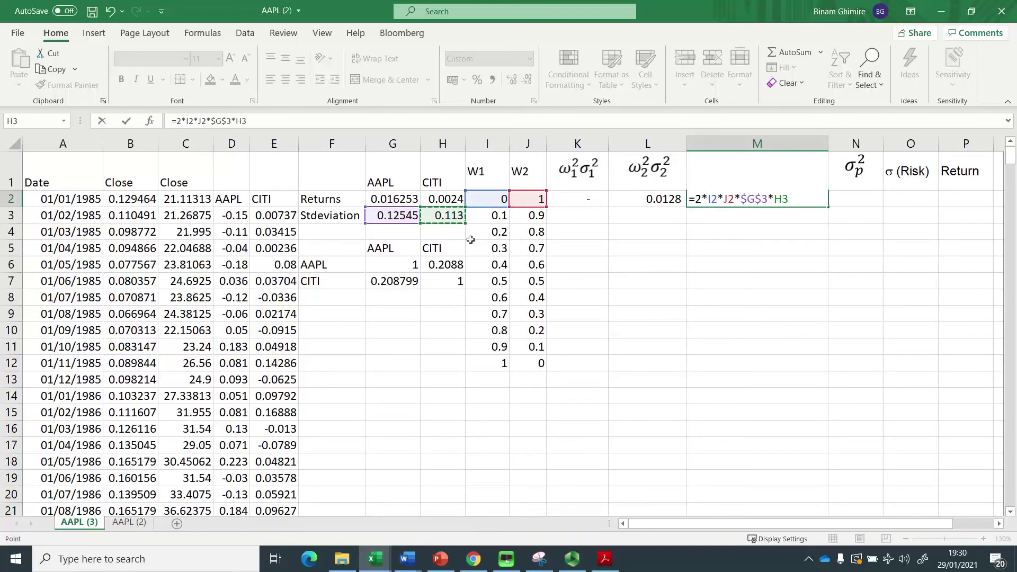
key("F4")
type("*")
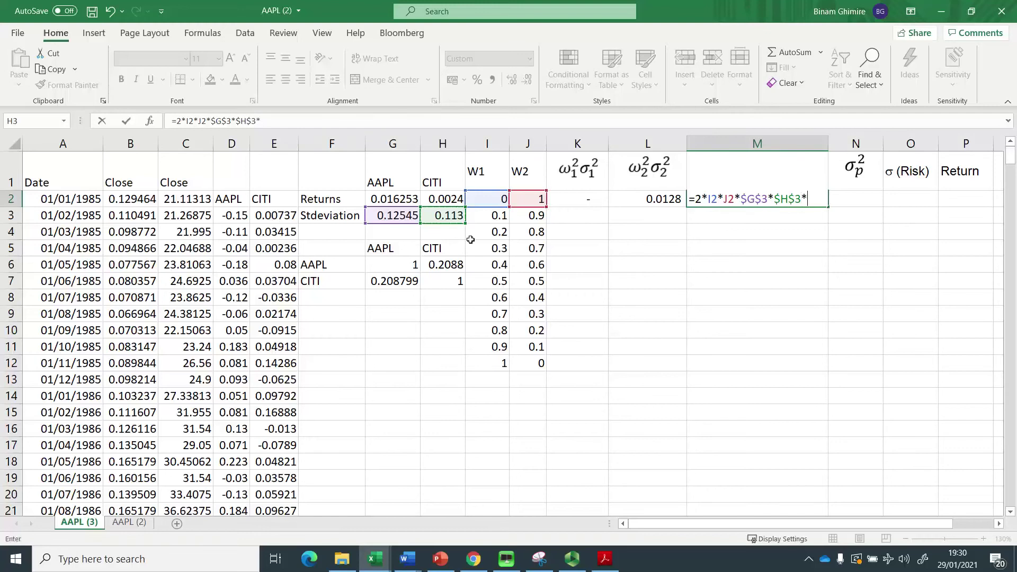
left_click(390, 282)
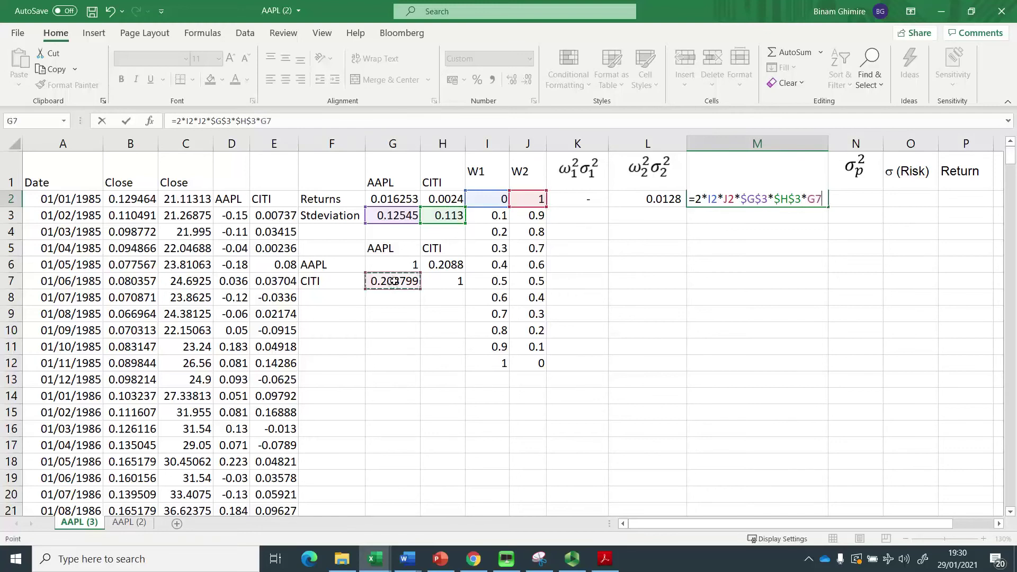
key("Return")
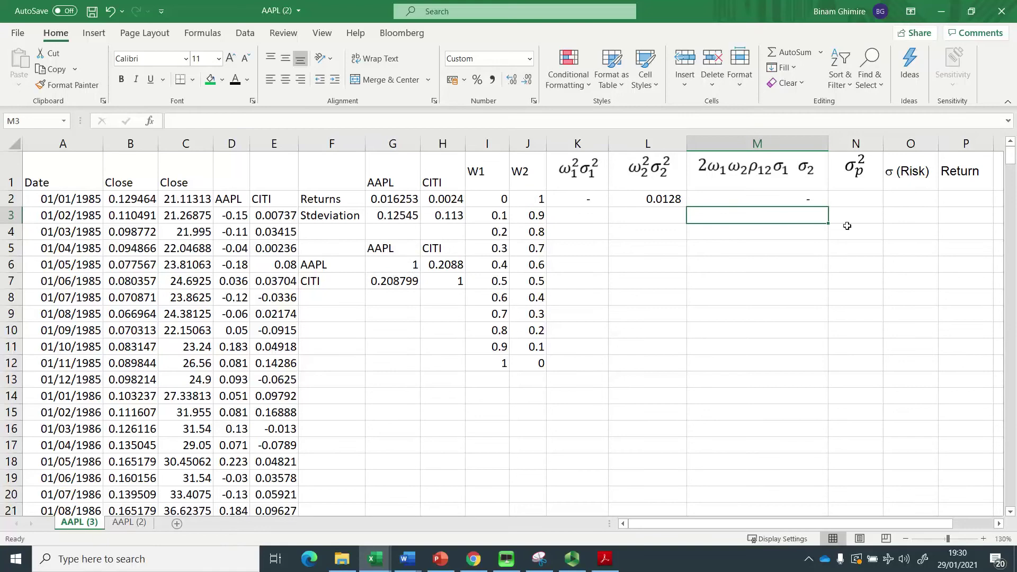
- Temporarily place the M1 heading picture below M2 to compare it with M2's formula, and return the picture to M1
left_click(753, 169)
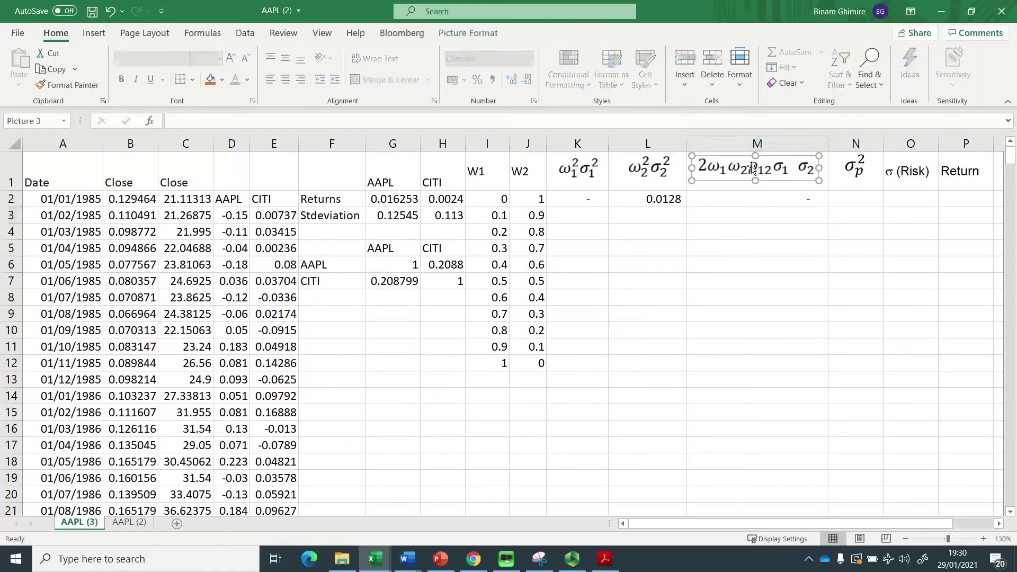
left_click_drag(744, 177, 744, 274)
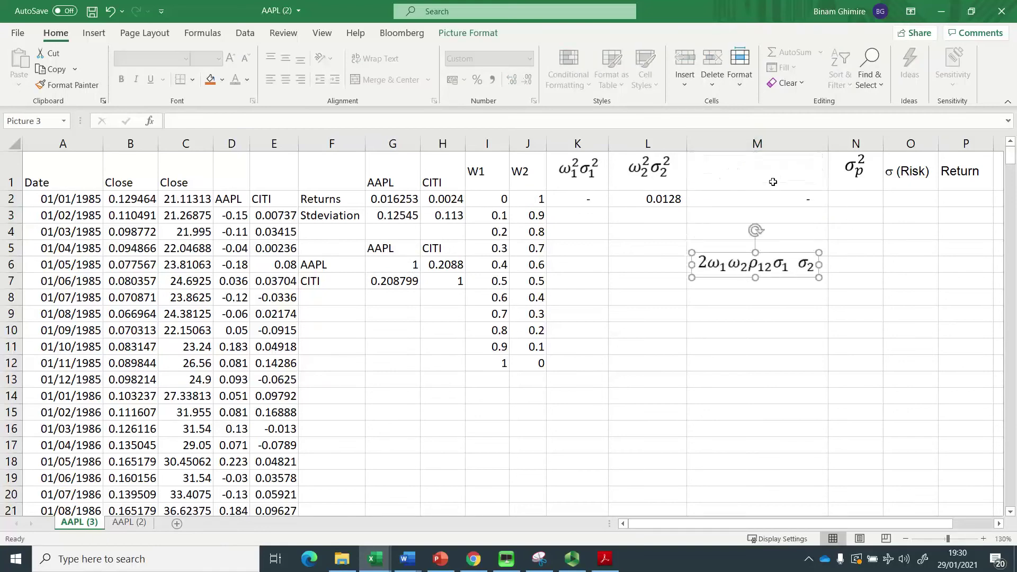
left_click(764, 202)
double_click(764, 205)
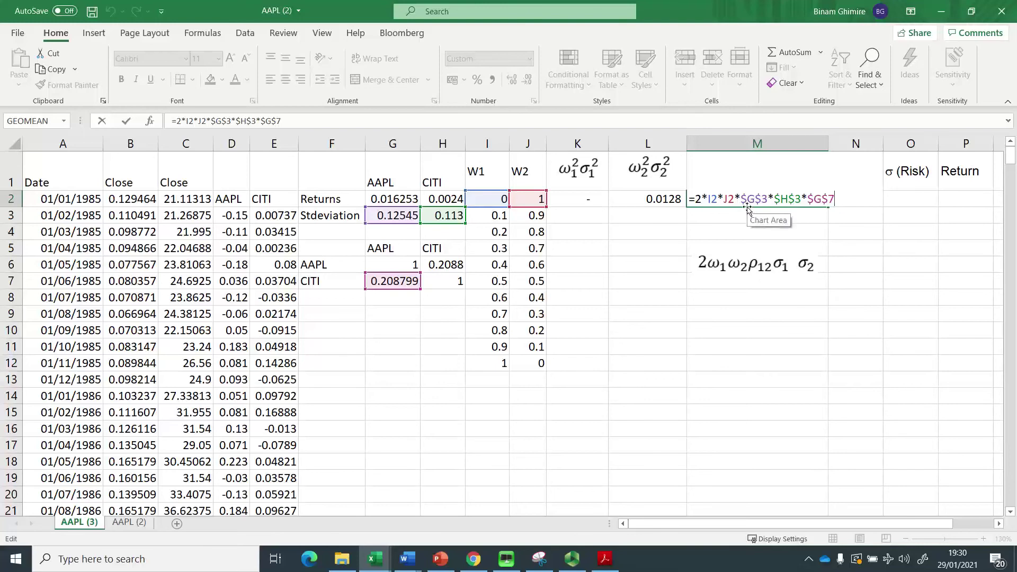
key("ctrl+Return")
left_click(748, 249)
left_click_drag(748, 247, 749, 161)
- Check the variance formula on the PowerPoint slide and, back in Excel, calculate the first portfolio variance in N2 with =SUM(K2:M2)
key("alt+Tab")
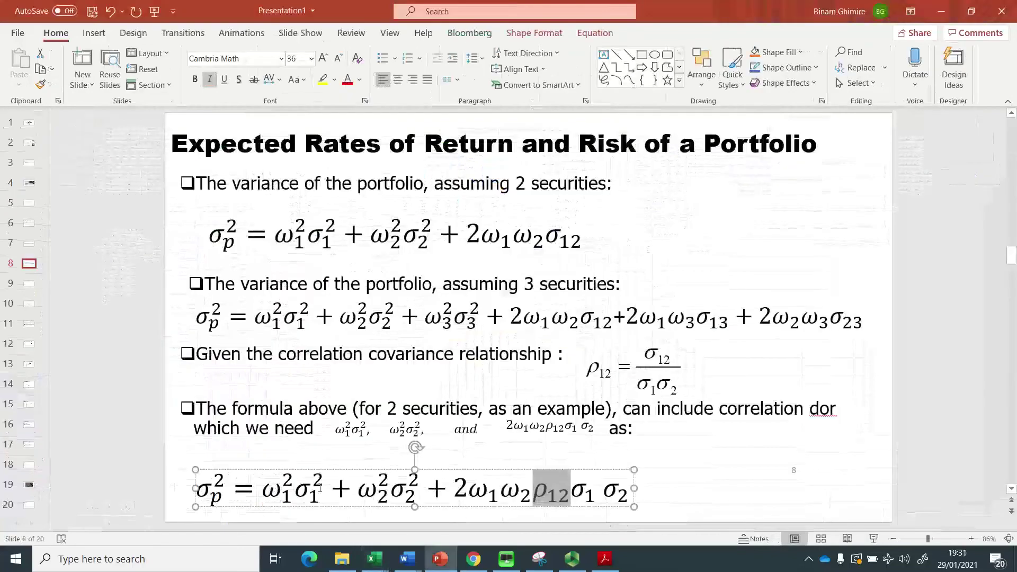
key("alt+Tab")
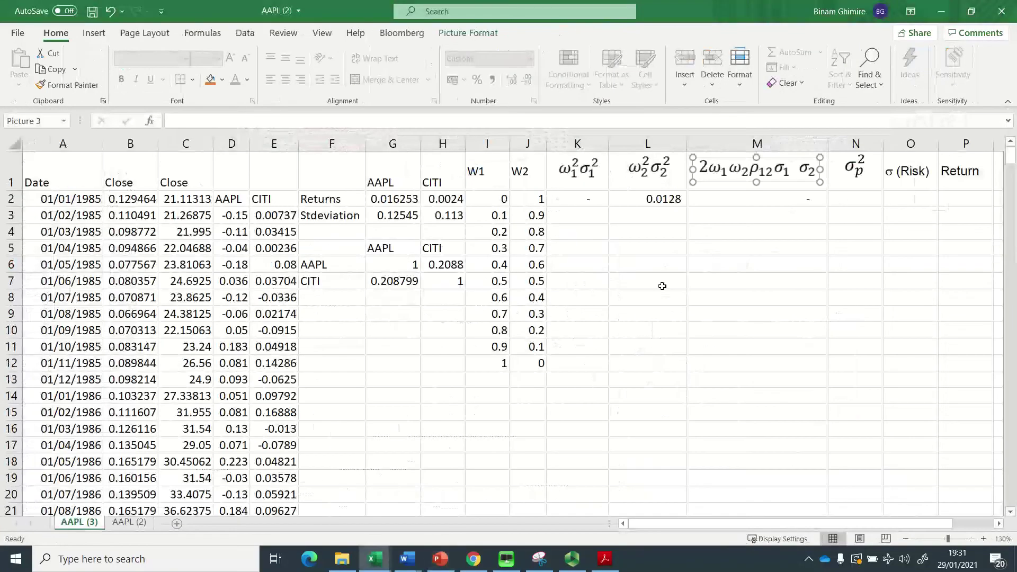
left_click(845, 201)
type("=SUM(")
key("Left")
key("Left")
key("Left")
key("Left")
key("Left")
key("Left")
key("Right")
key("Right")
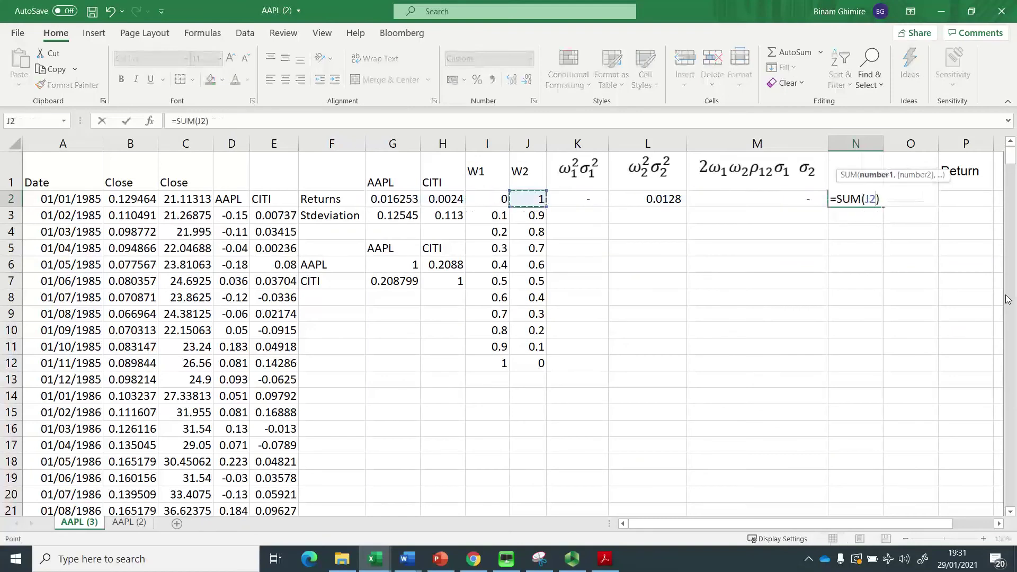
key("Right")
key("shift+Right")
key("shift+Right")
key("Return")
- Switch to the PowerPoint slide and compare its σp² formula with the variance column in N
key("Up")
key("Up")
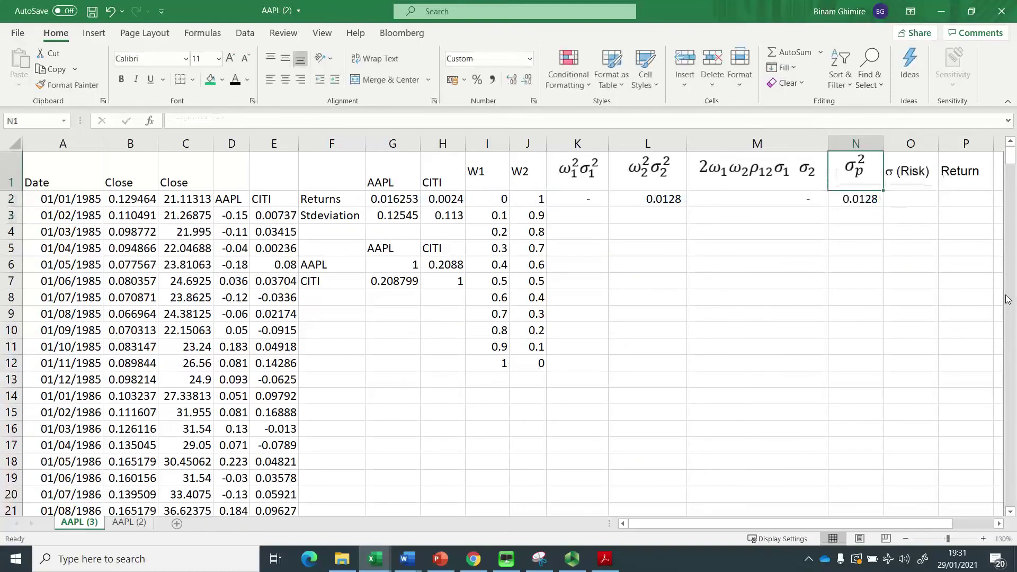
key("alt+Tab")
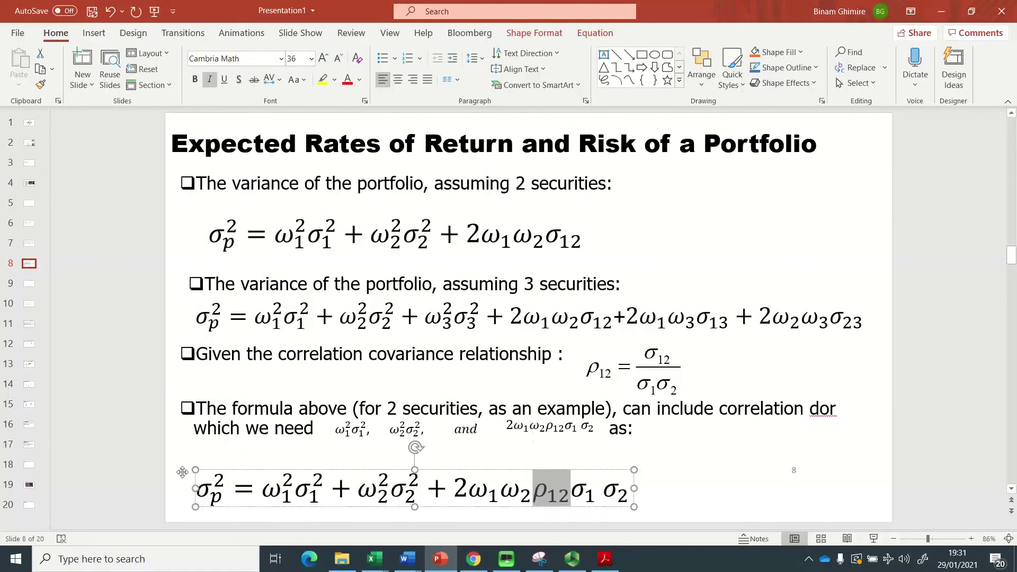
- Back in Excel, calculate the first portfolio risk in O2 with the formula =SQRT(N2)
key("alt+Tab")
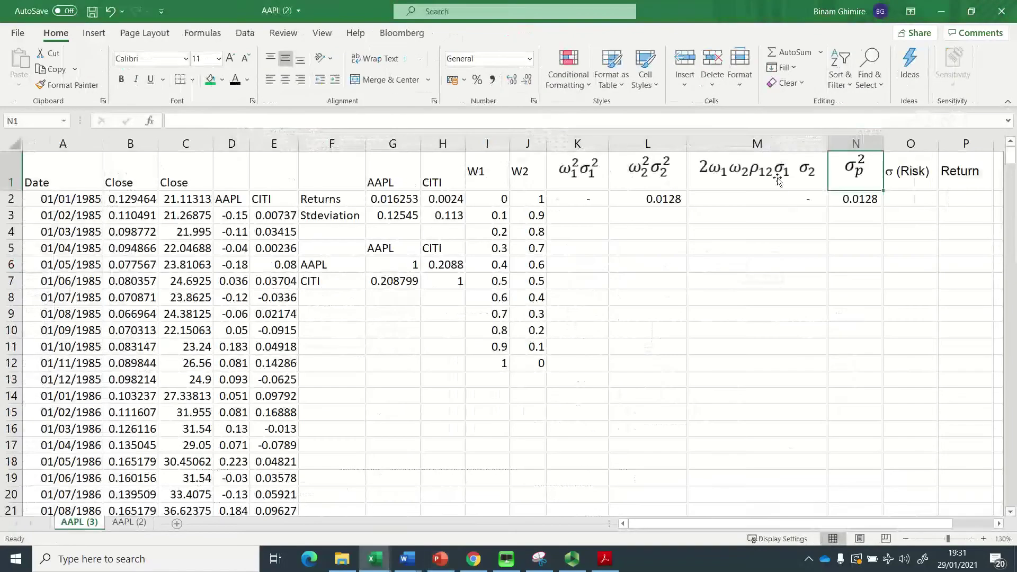
left_click(911, 197)
type("=s")
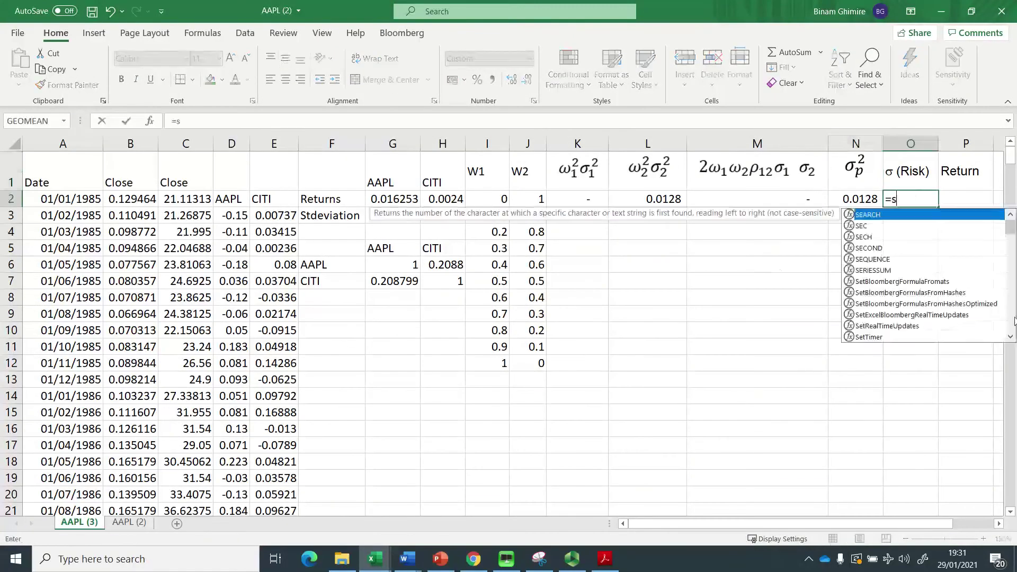
type("qrt(")
key("Left")
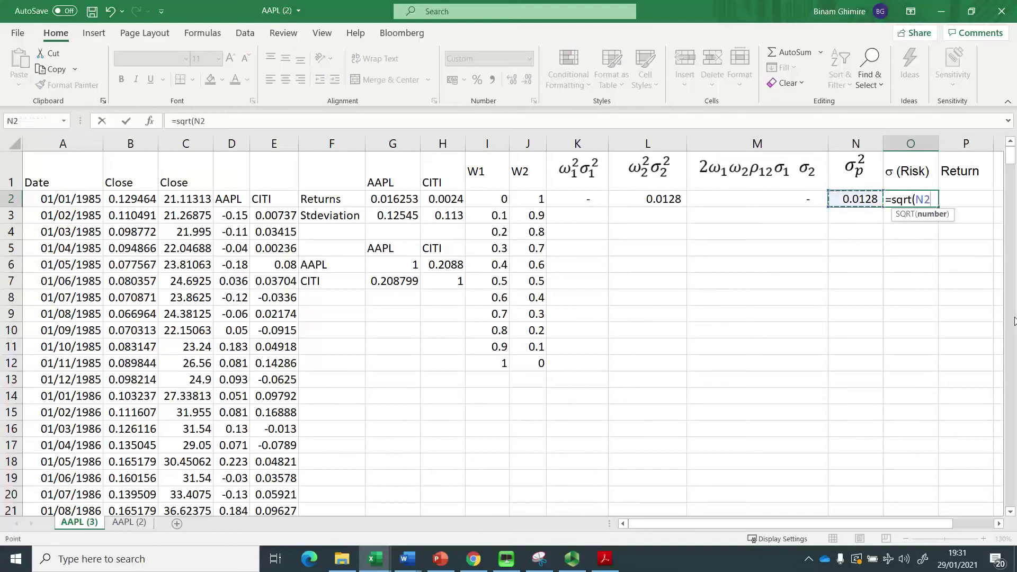
type(")")
key("Return")
key("Up")
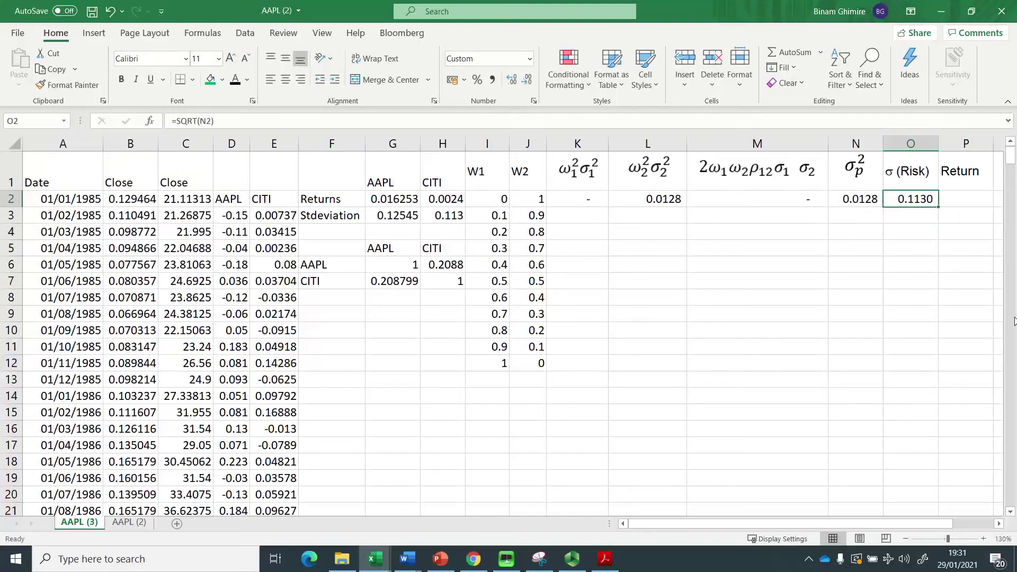
- Fill the variance-term, portfolio variance and risk formulas in K2:O2 down their columns
left_click(498, 201)
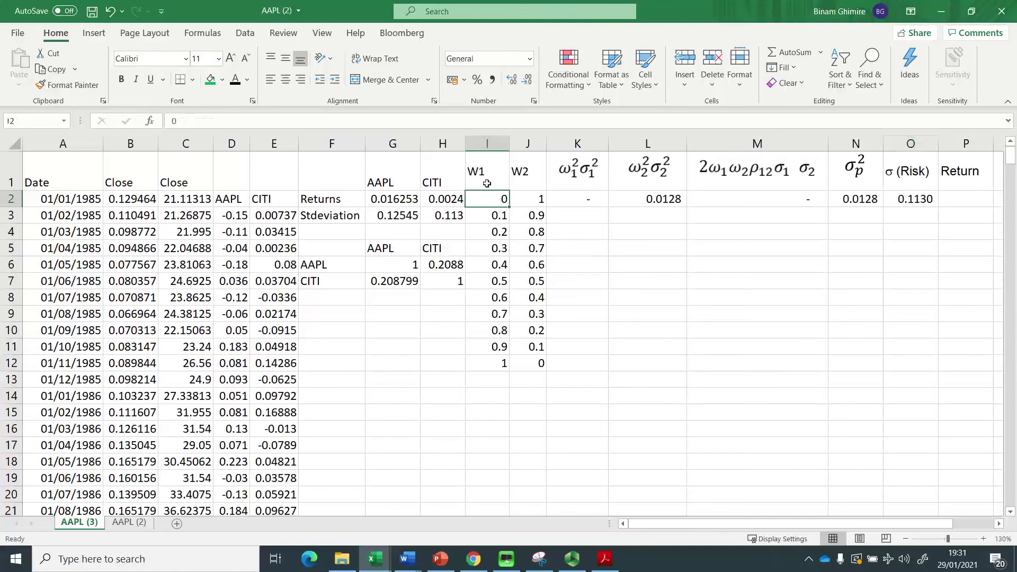
left_click(579, 201)
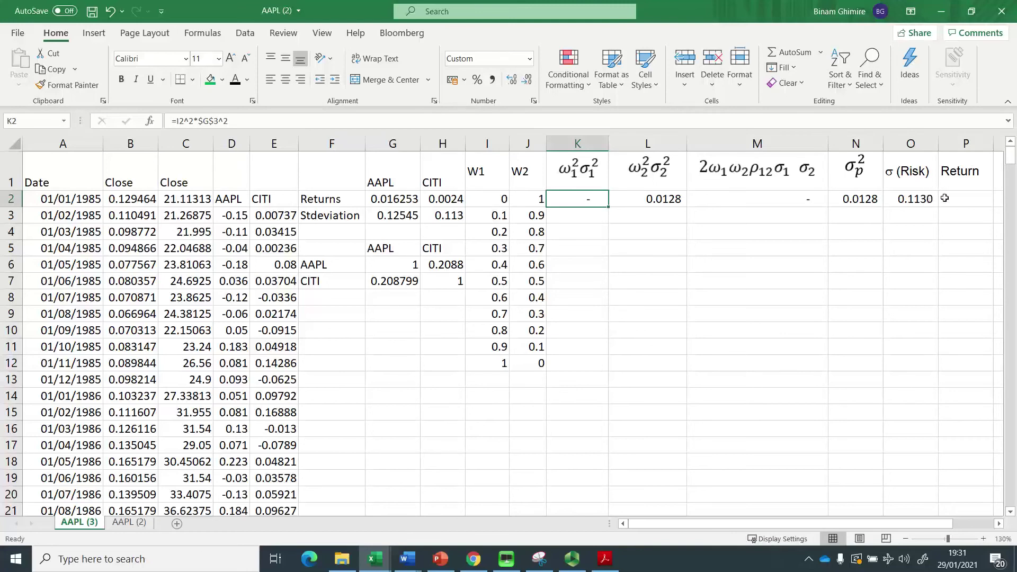
left_click(923, 200)
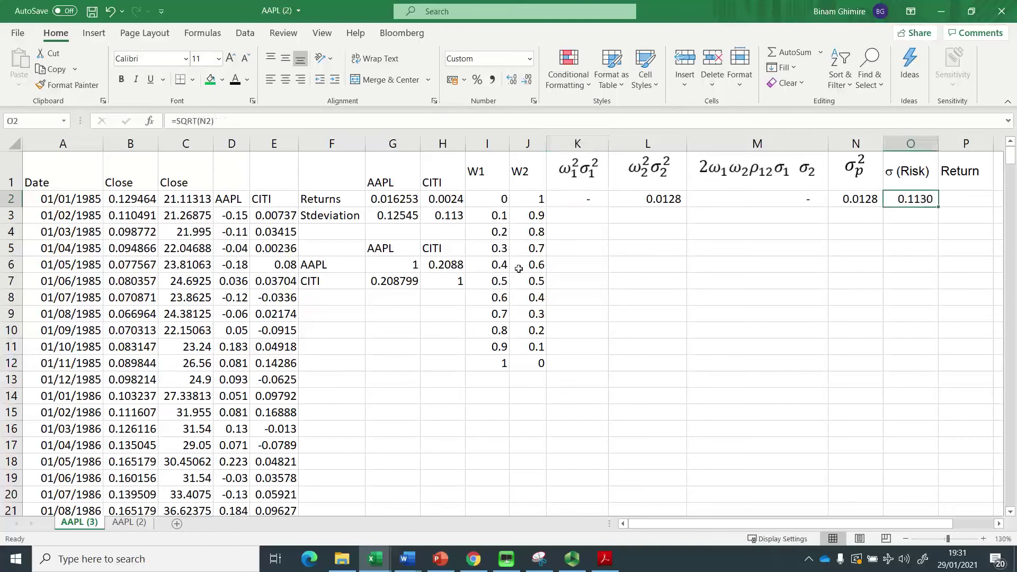
left_click(455, 220)
left_click(443, 221)
left_click(926, 199)
left_click_drag(578, 199, 930, 199)
double_click(940, 208)
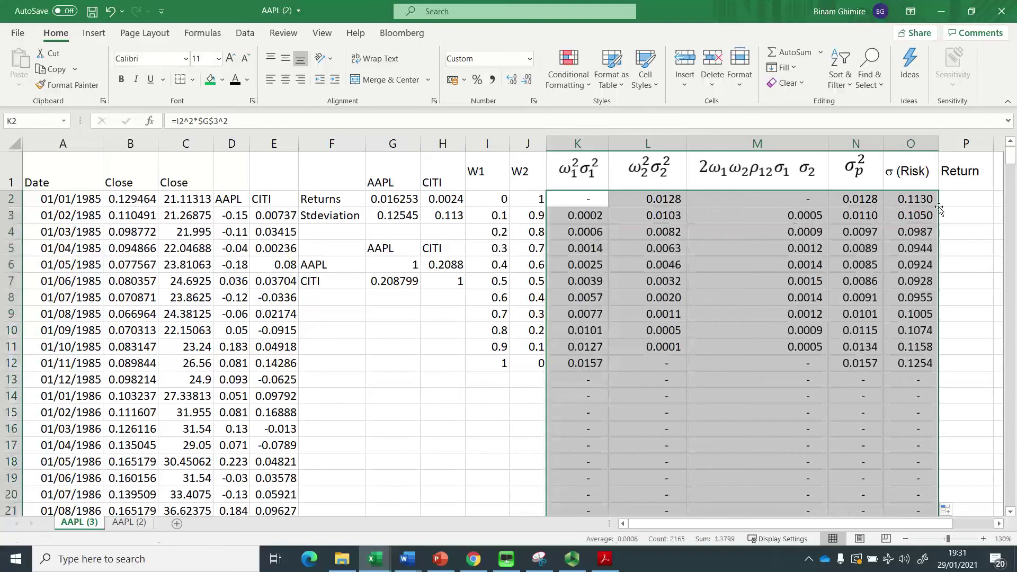
- Clear the surplus filled formulas in columns K to O from row 13 downwards
left_click(577, 382)
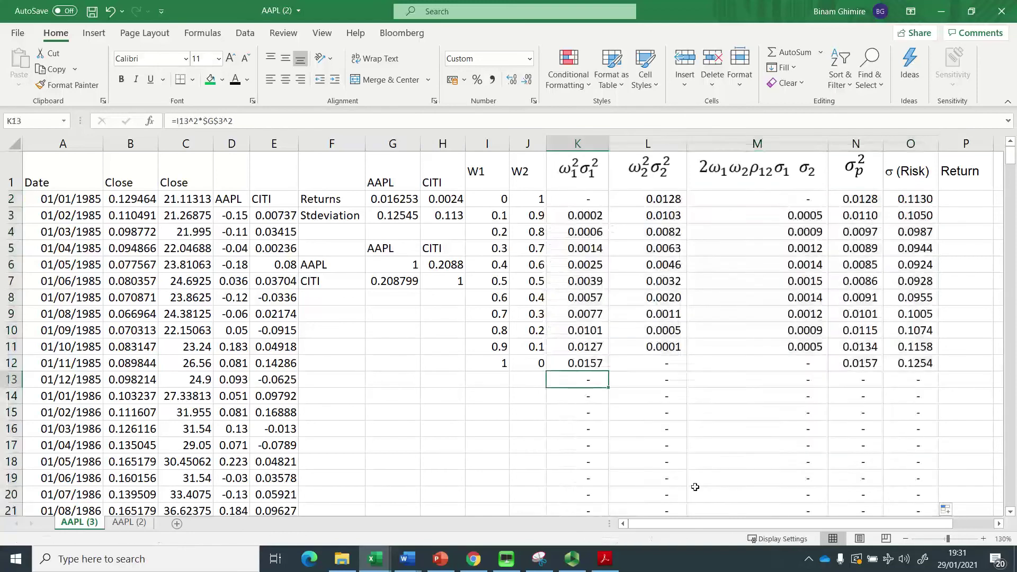
key("ctrl+shift+Right")
key("ctrl+shift+Down")
key("ctrl+BackSpace")
key("Delete")
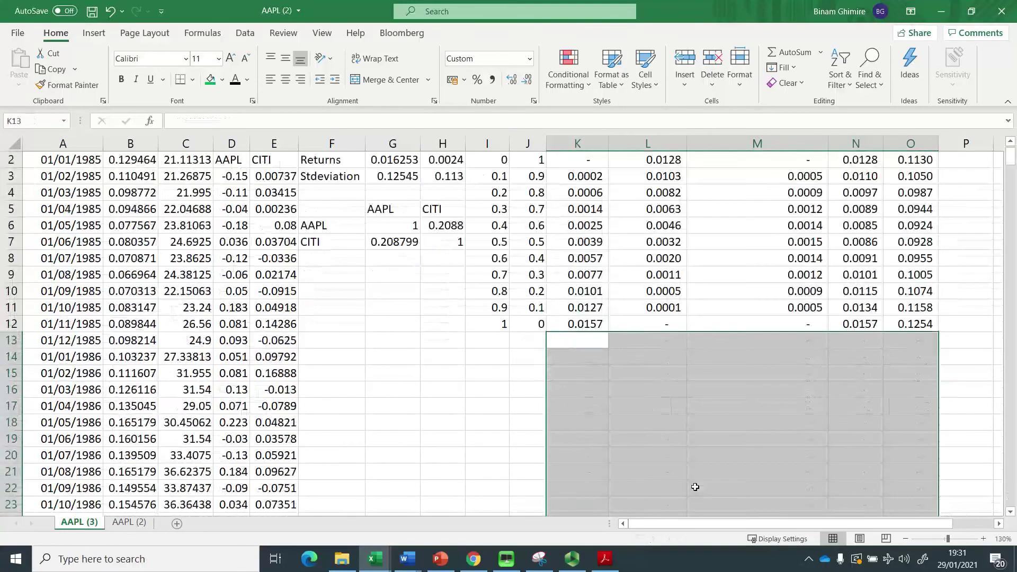
- Go to the first Return cell, P2, and check the two-stock return formula w1*R1 + w2*R2 on slide 7 in PowerPoint
key("Up")
key("Up")
key("Up")
key("Up")
key("Up")
key("Up")
key("Up")
key("Up")
key("Up")
key("Up")
key("Up")
key("Up")
key("Right")
key("Right")
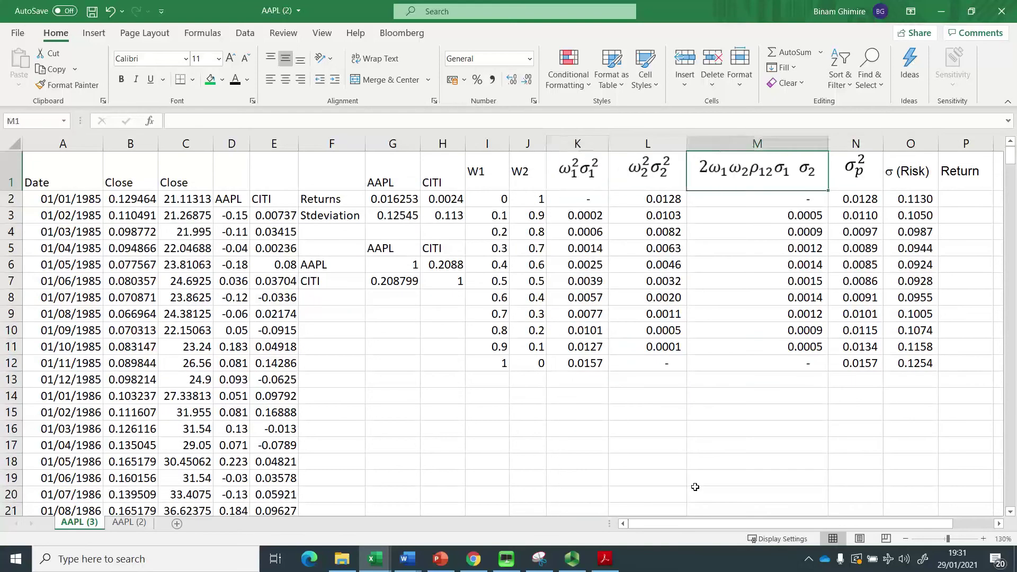
key("Right")
key("Right")
key("Down")
key("Down")
key("Up")
key("Up")
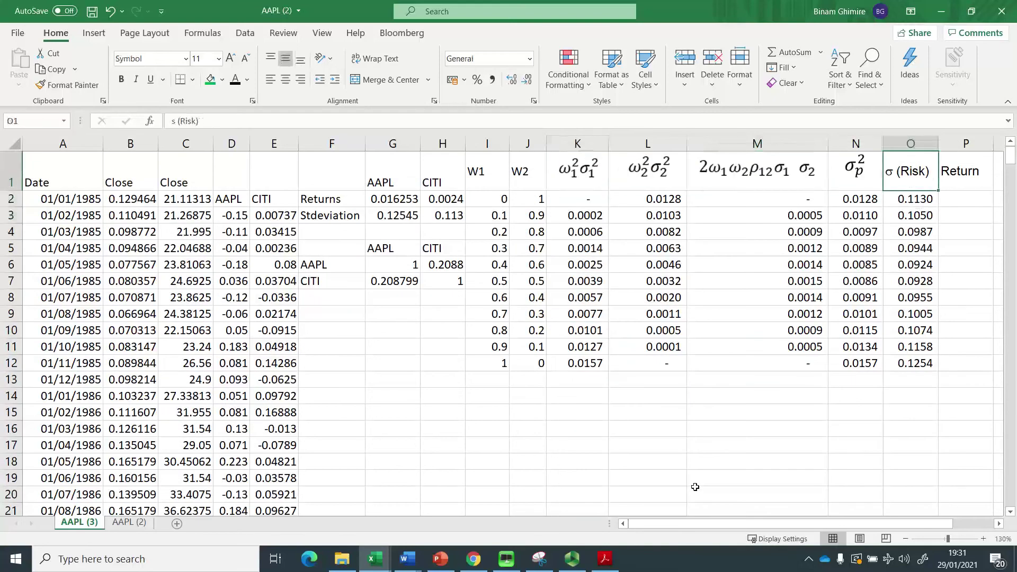
key("Right")
key("Down")
key("alt+Tab")
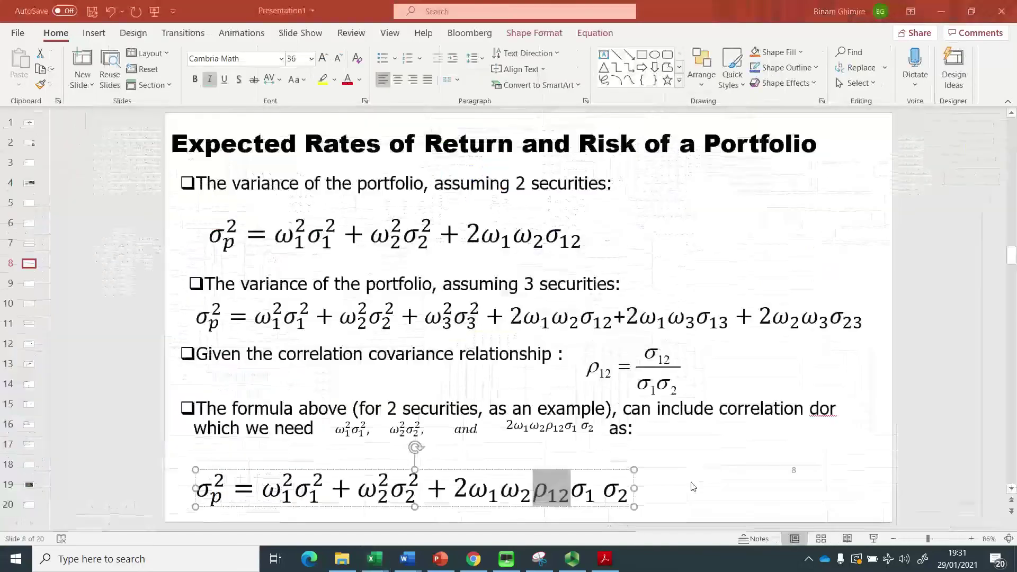
left_click(27, 245)
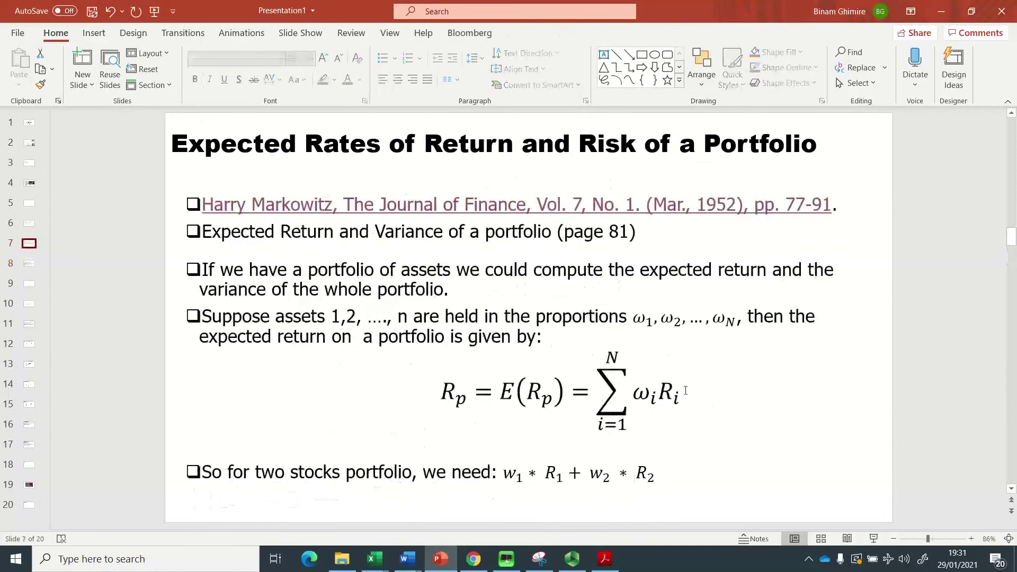
left_click_drag(505, 477, 660, 471)
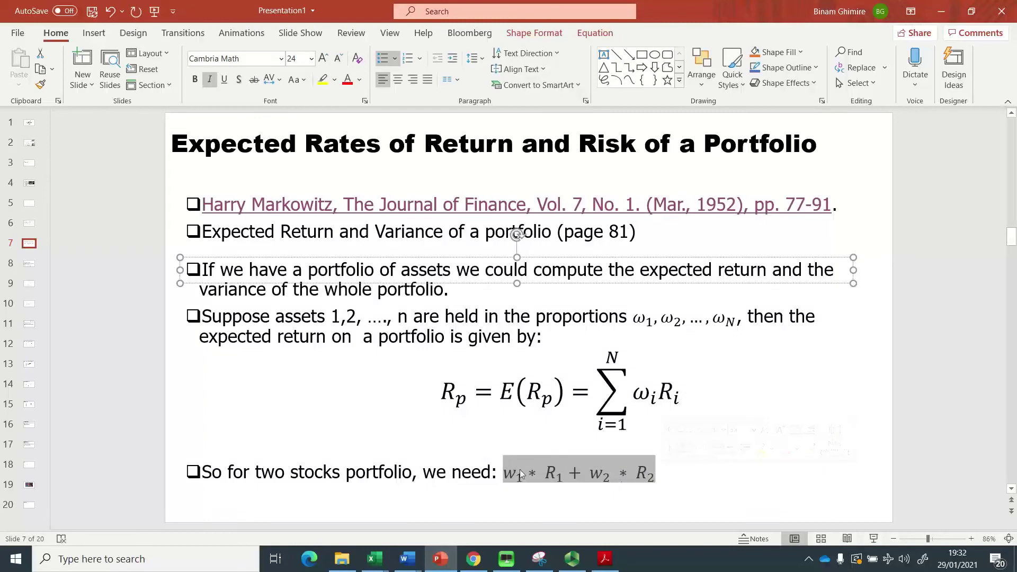
- Back in Excel, calculate the first portfolio return in P2 with the formula =I2*G2+J2*H2
key("alt+Tab")
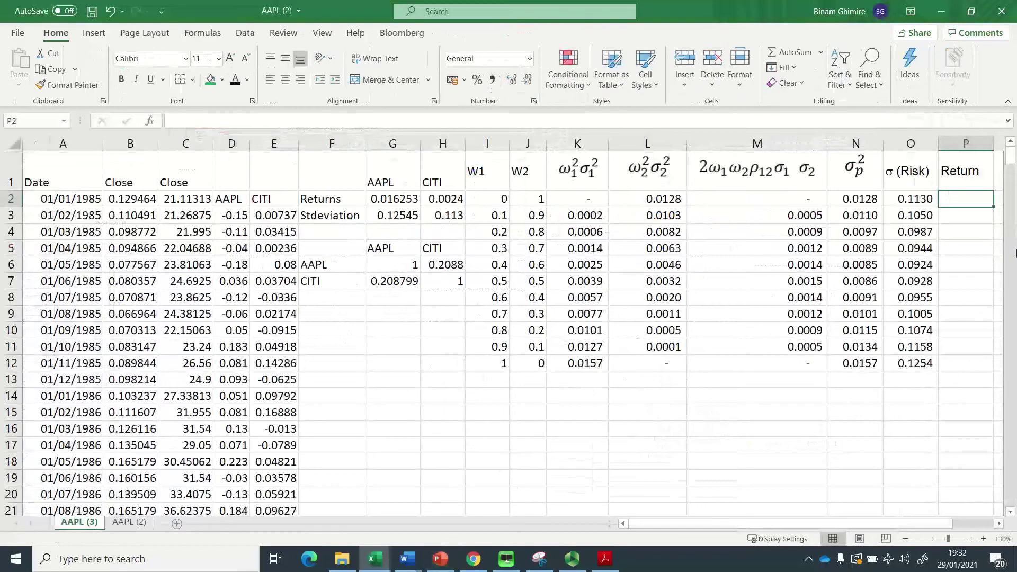
type("=")
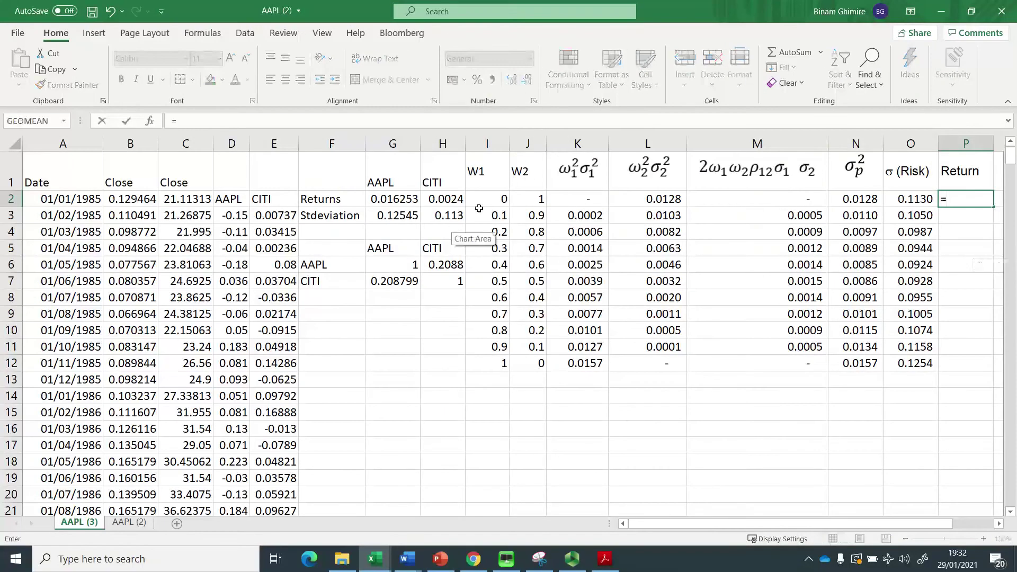
left_click(501, 195)
type("*")
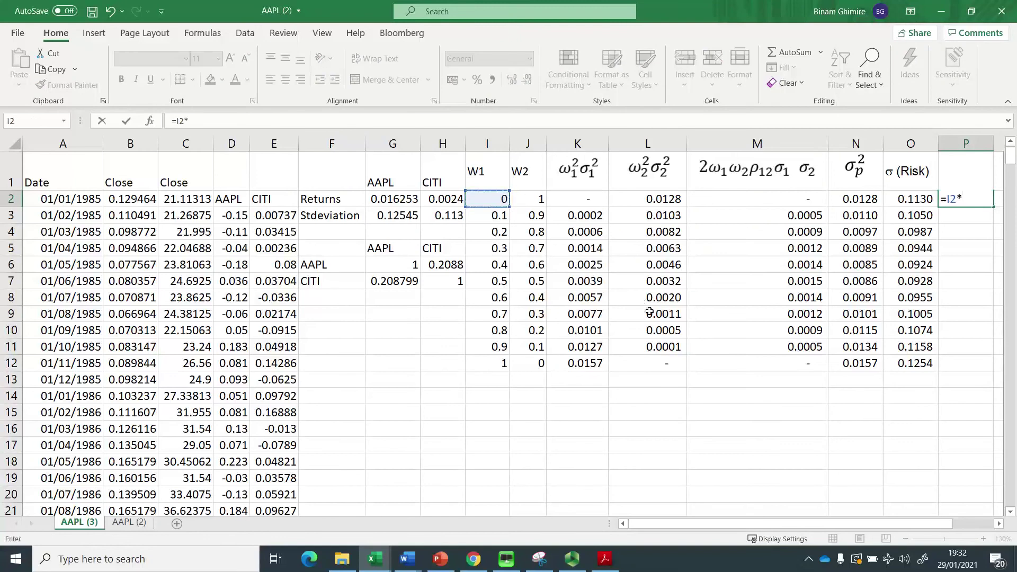
left_click(384, 201)
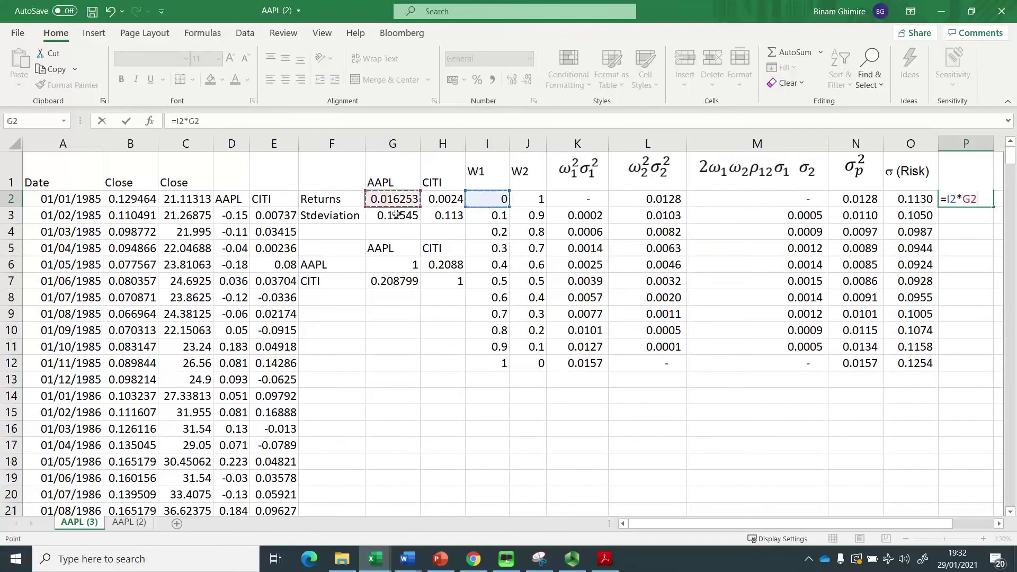
type("+")
left_click(528, 197)
type("*")
left_click(449, 199)
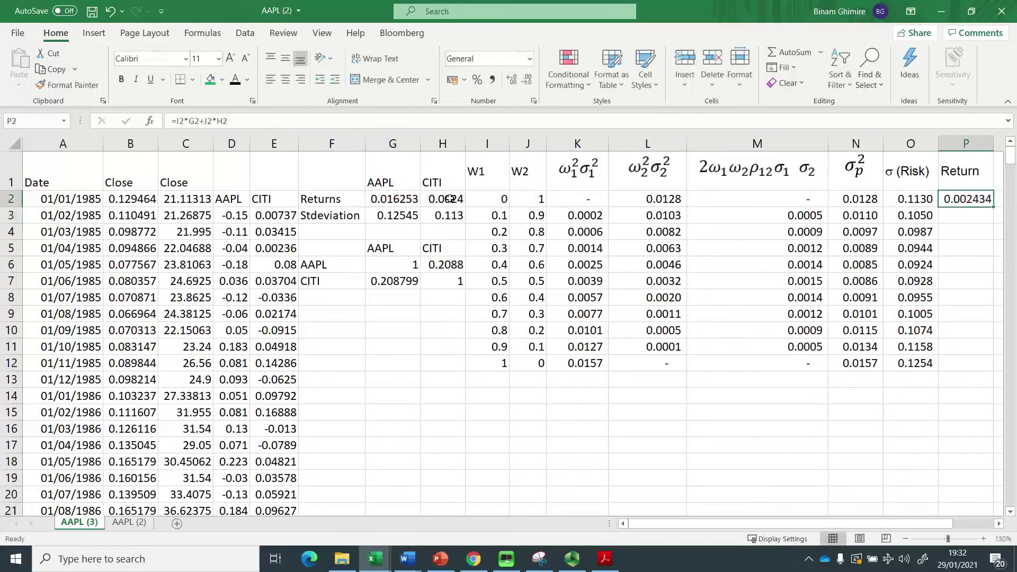
- Make the AAPL and CITI return references in P2 absolute, giving =I2*$G$2+J2*$H$2
key("F2")
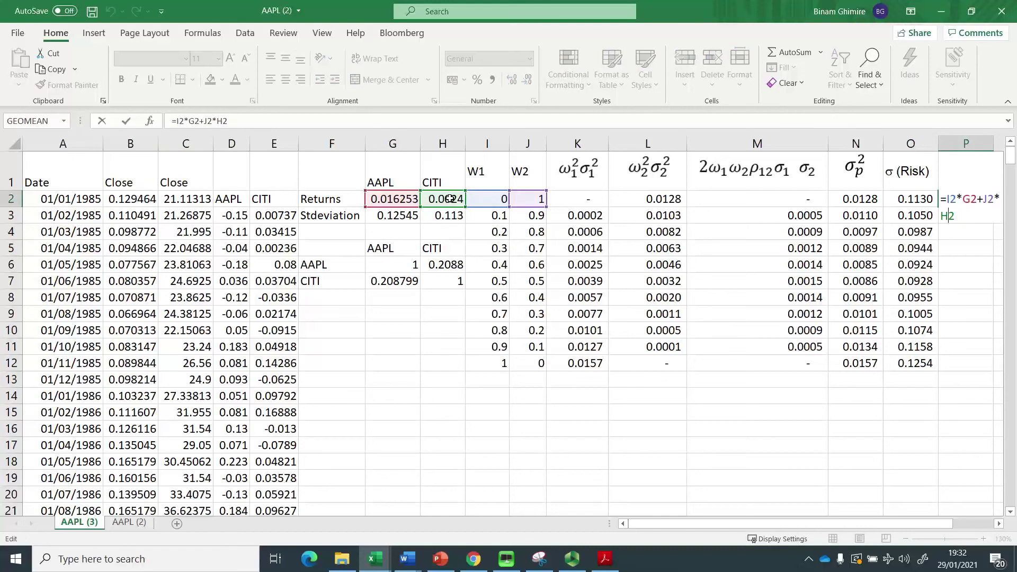
key("F4")
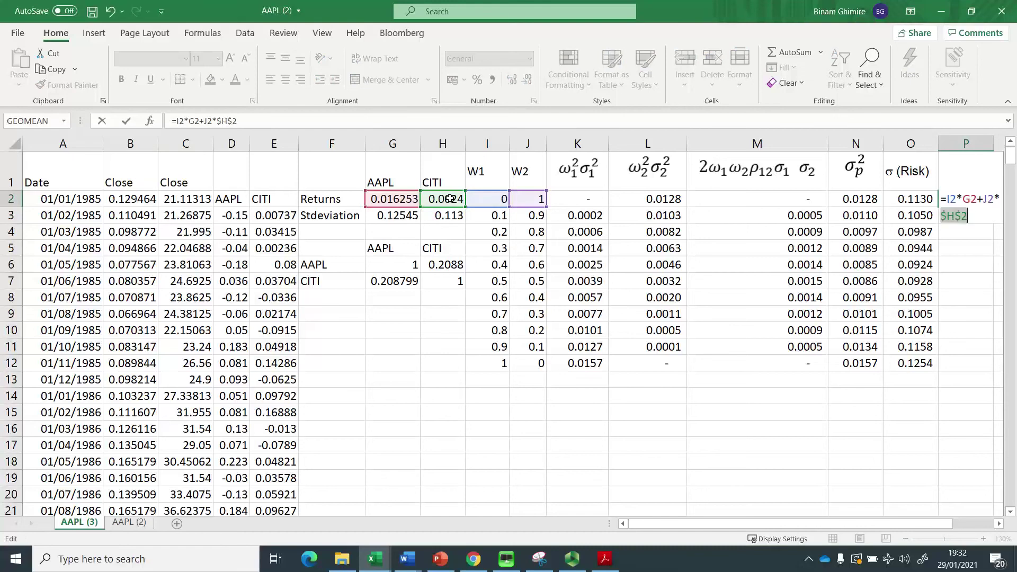
left_click(970, 199)
key("F4")
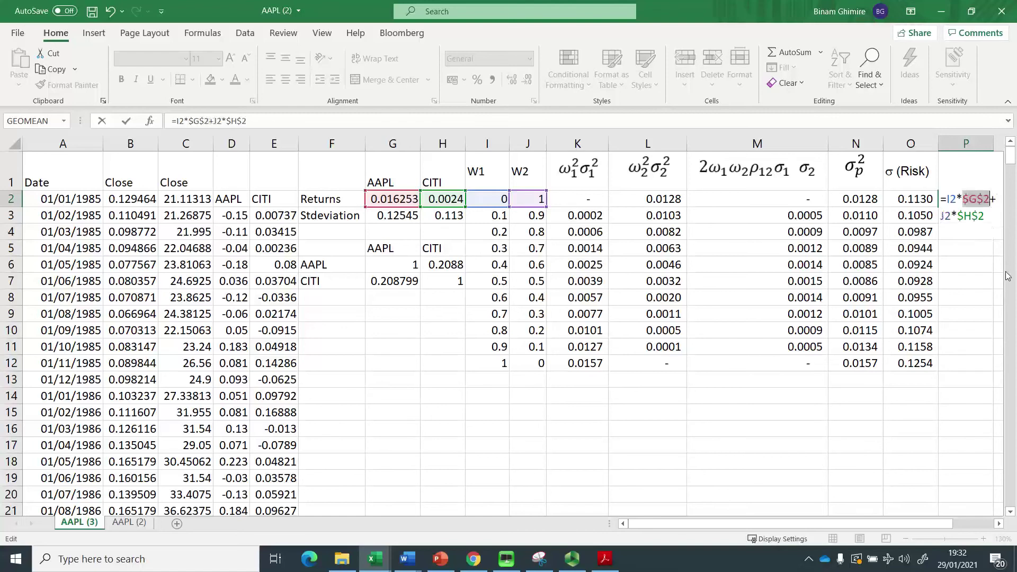
key("Return")
key("Up")
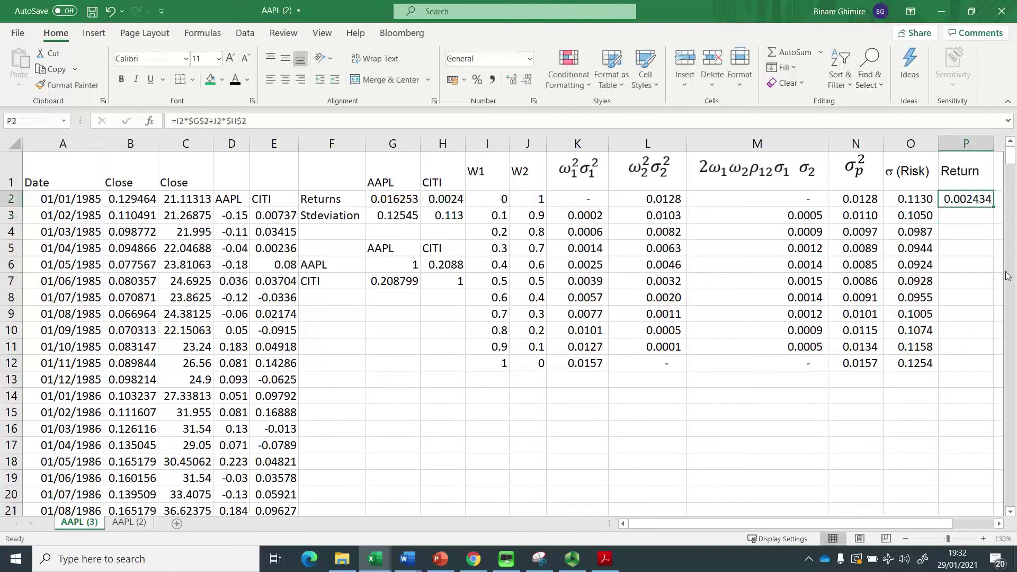
- Fill the portfolio return formula from P2 down to P12
key("F2")
key("Escape")
left_click_drag(993, 207, 989, 370)
- Insert a scatter chart with smooth lines and markers from the risk and return data in O1:P12
left_click(912, 176)
left_click_drag(912, 176, 953, 365)
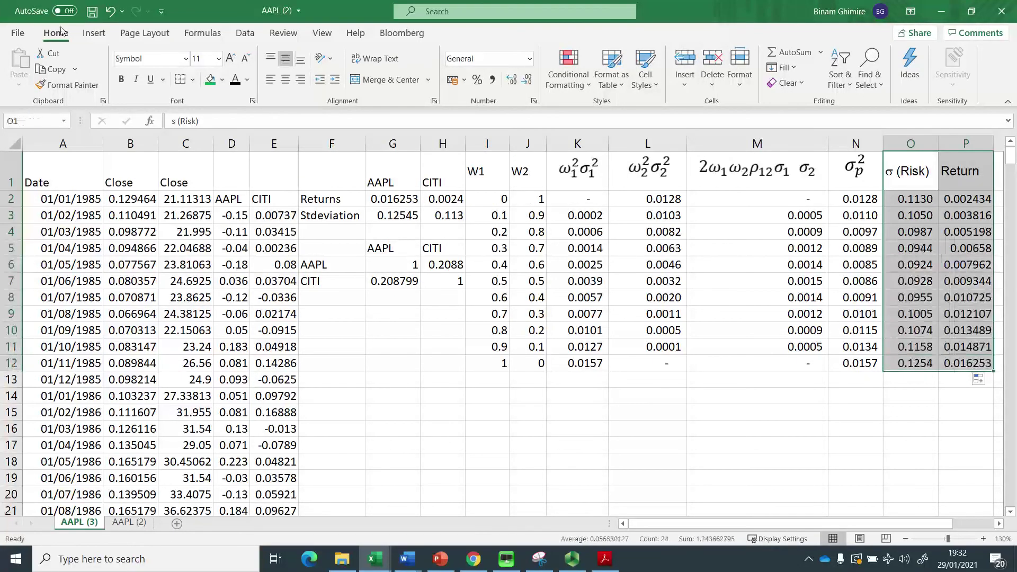
left_click(93, 33)
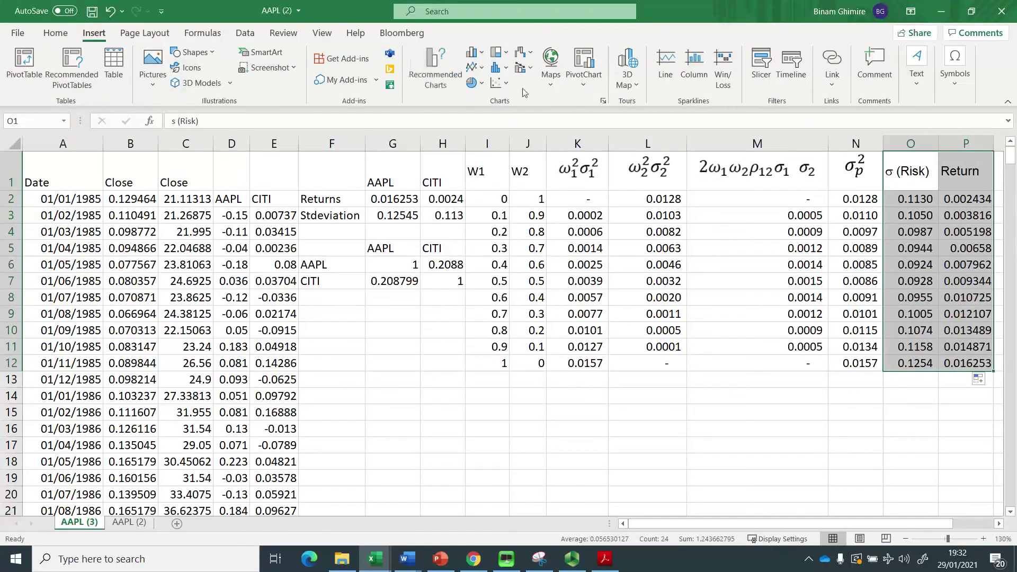
left_click(506, 83)
left_click(550, 137)
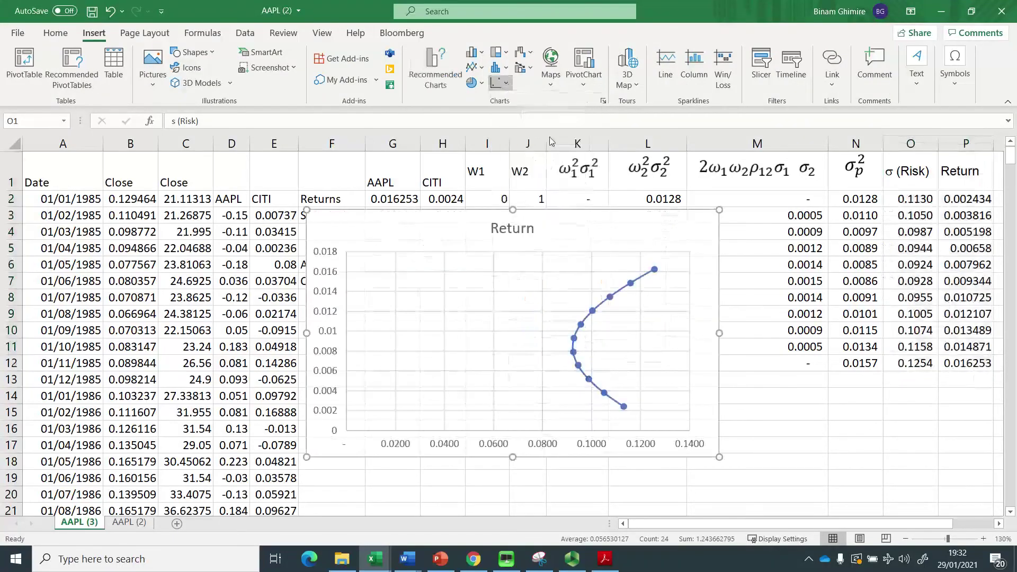
- Move the chart off the portfolio table onto the price data and change its title to EPF
left_click_drag(533, 210, 269, 191)
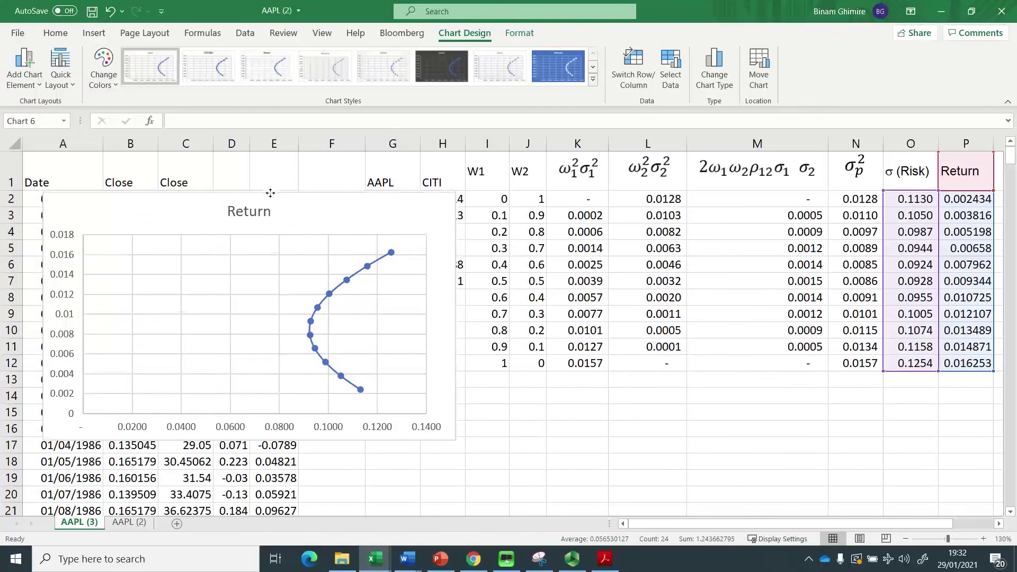
left_click(258, 214)
double_click(260, 217)
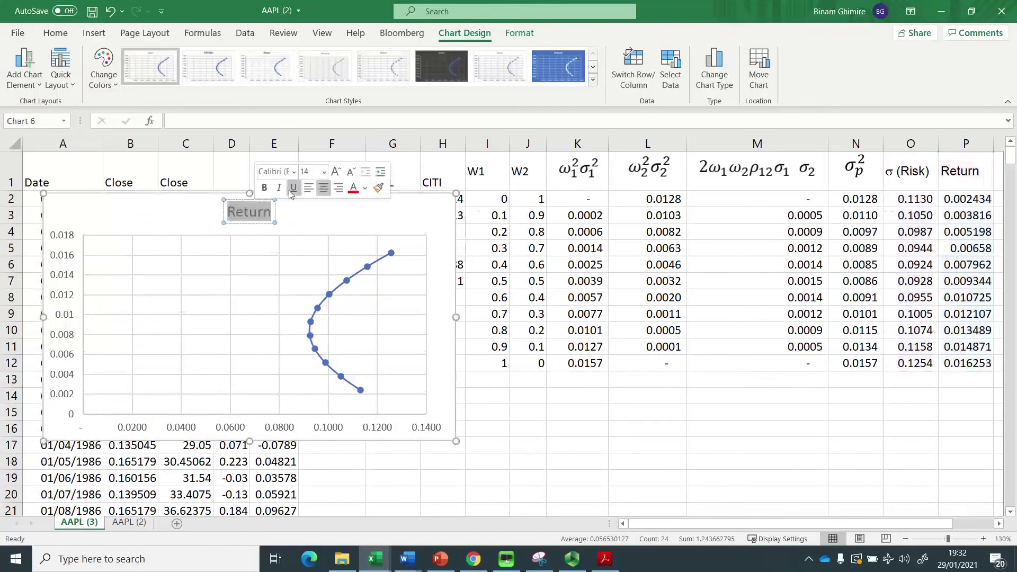
type("EPF")
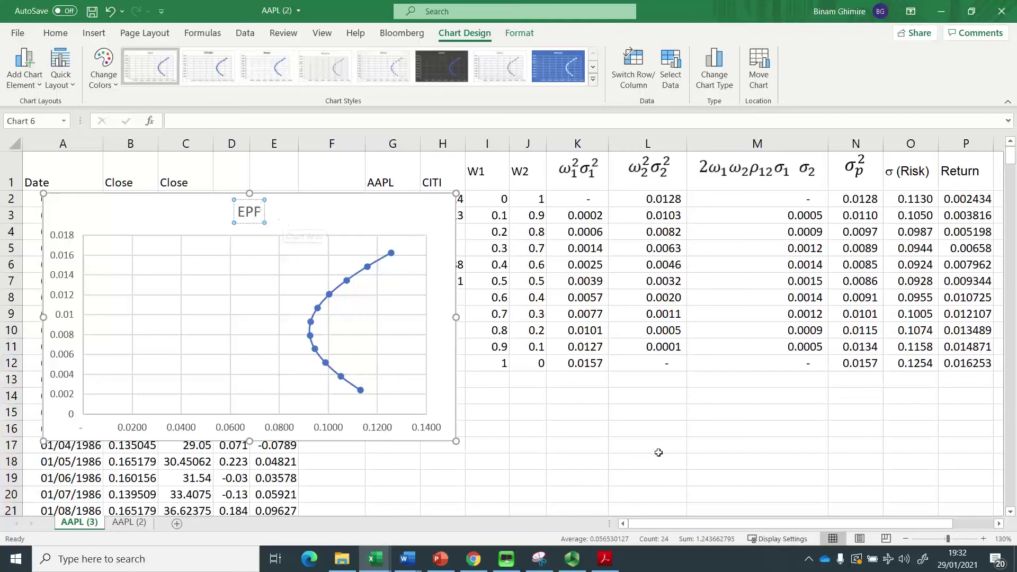
left_click(624, 399)
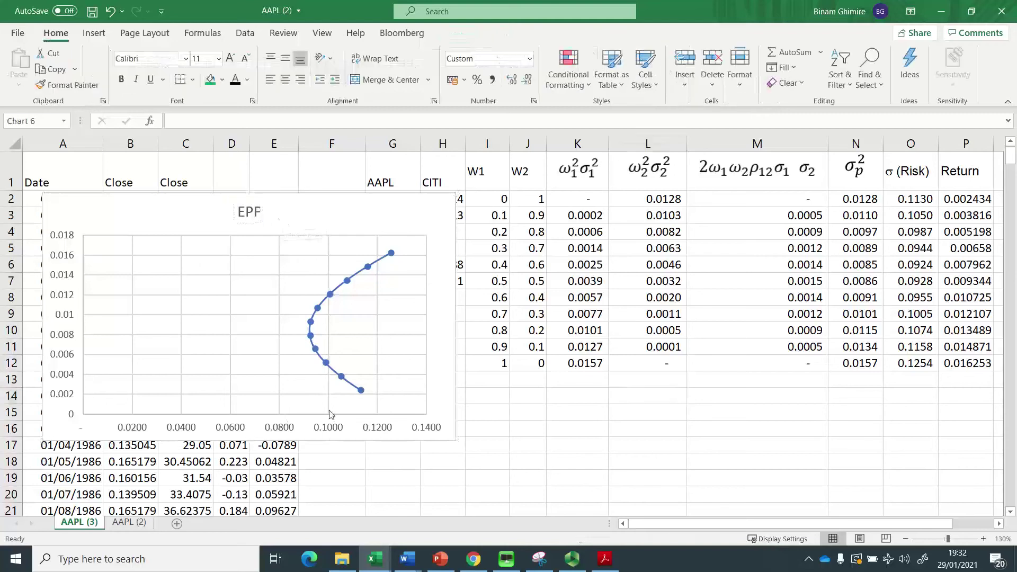
- Move the EPF chart below the weights and variance table, with its upper edge at about row 15
left_click(330, 417)
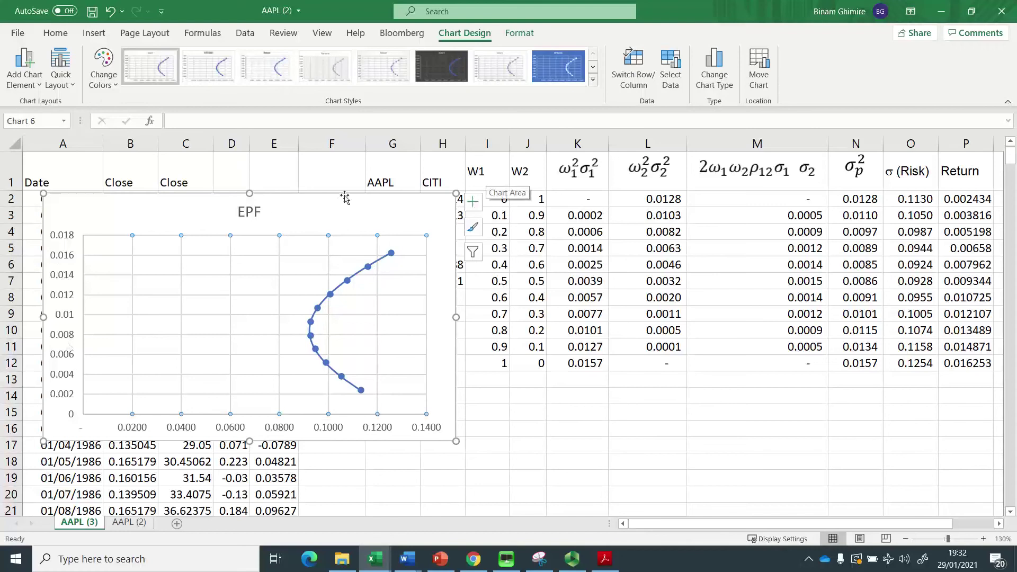
left_click_drag(346, 194, 391, 171)
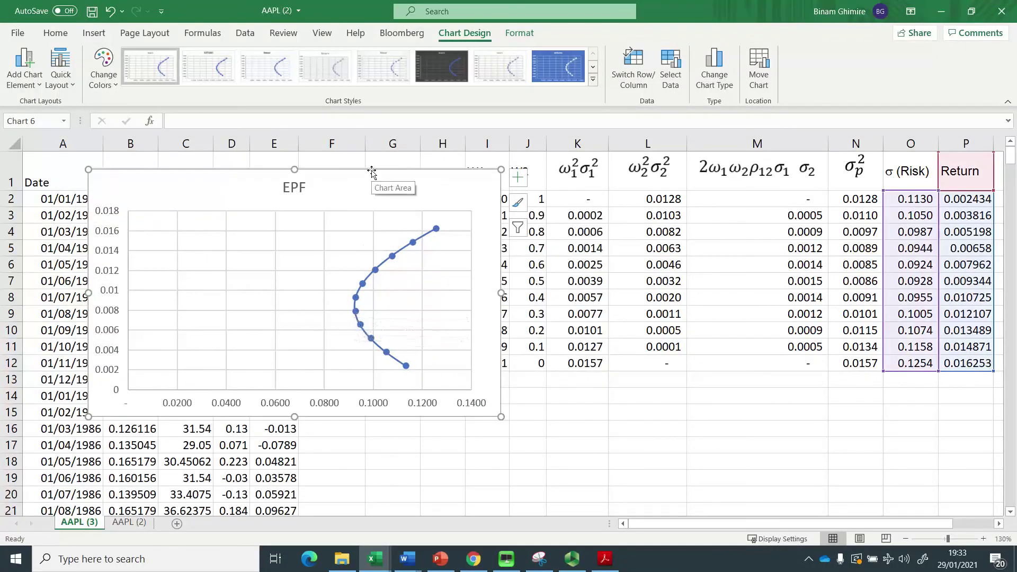
left_click_drag(372, 170, 679, 388)
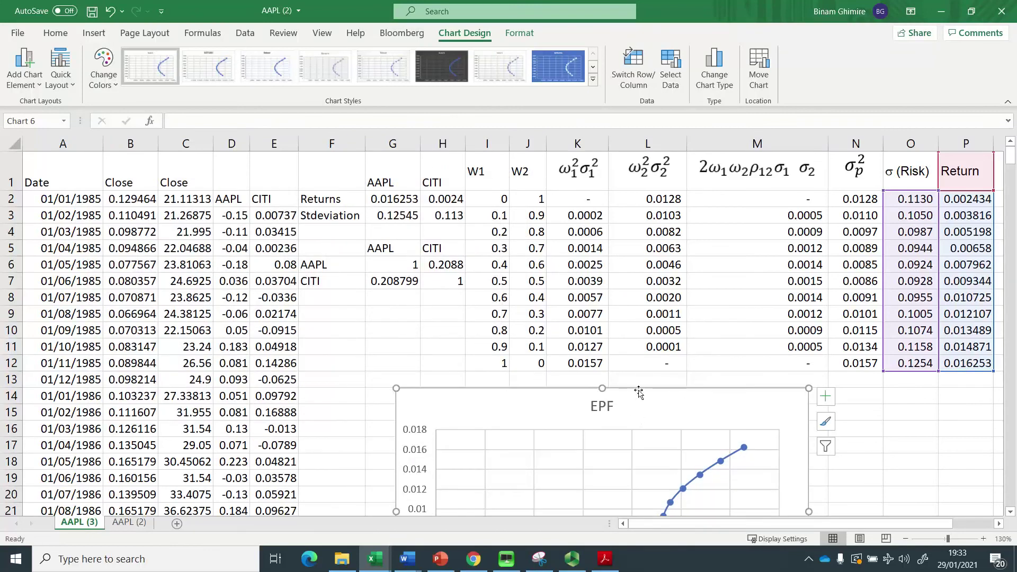
left_click_drag(639, 390, 640, 406)
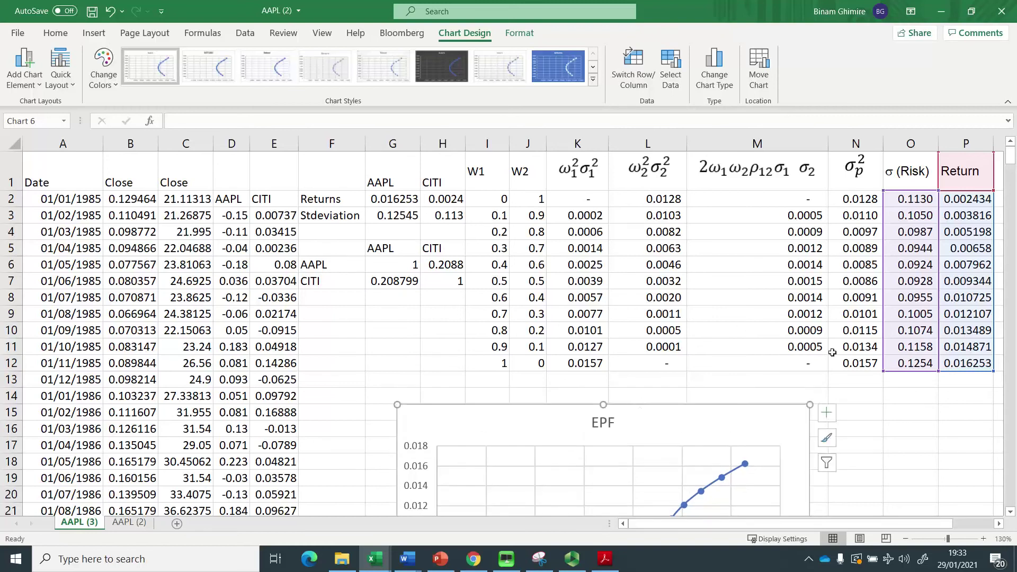
- Examine the risk values in O2:O12 for the minimum and check the W1 and W2 weights of that portfolio
left_click_drag(913, 197, 908, 370)
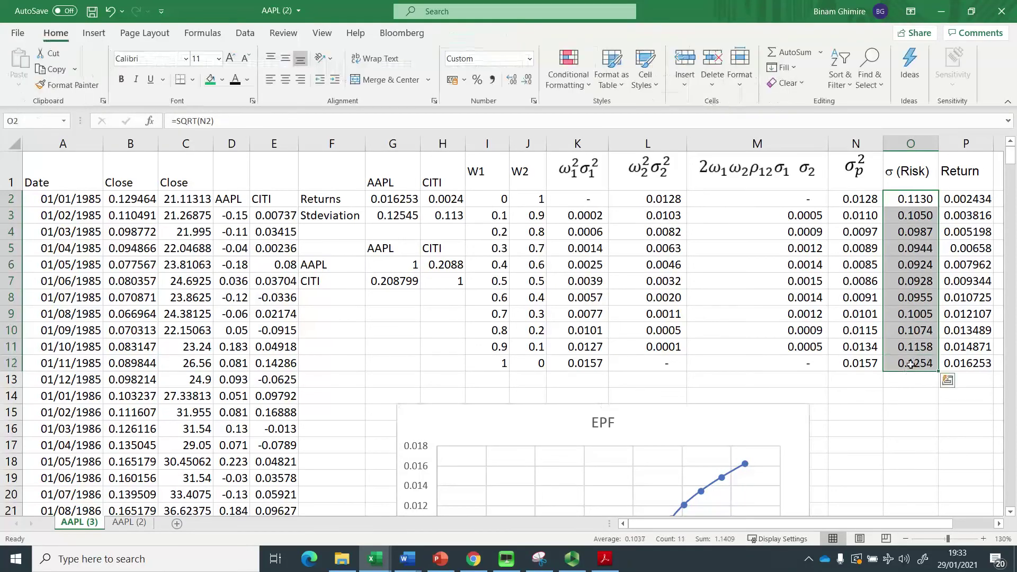
left_click(920, 261)
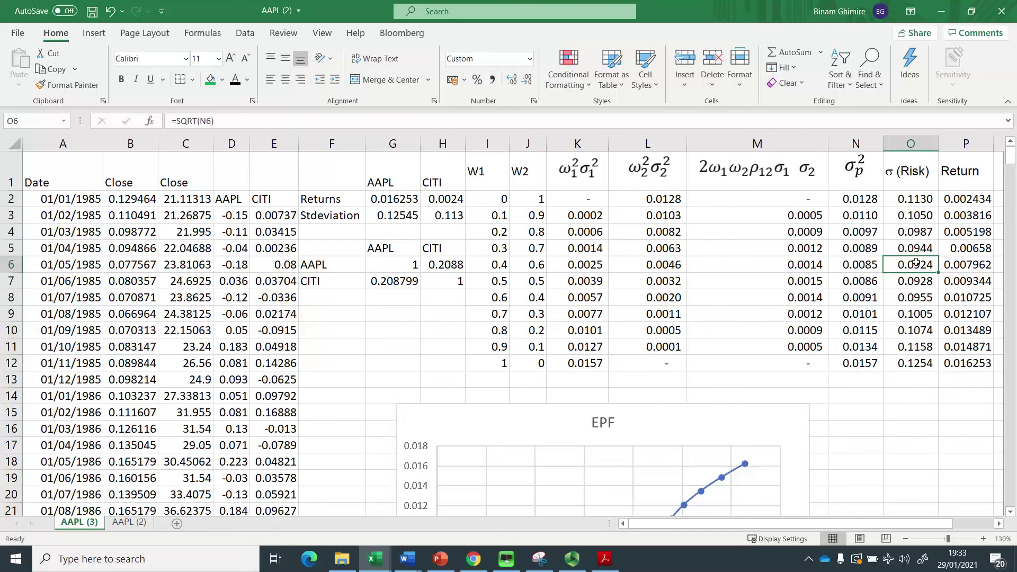
left_click(488, 265)
left_click(540, 265)
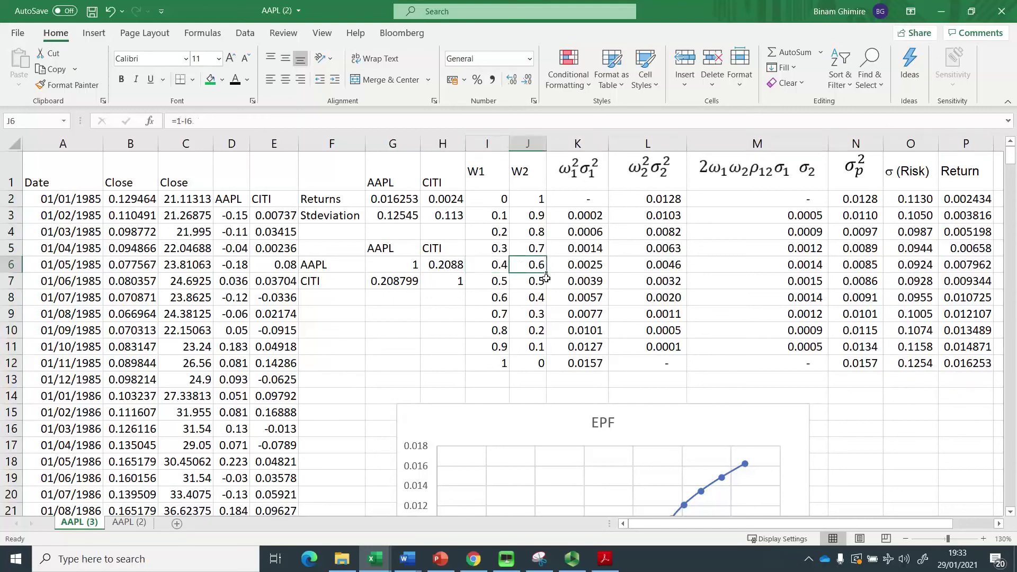
left_click_drag(486, 262, 525, 264)
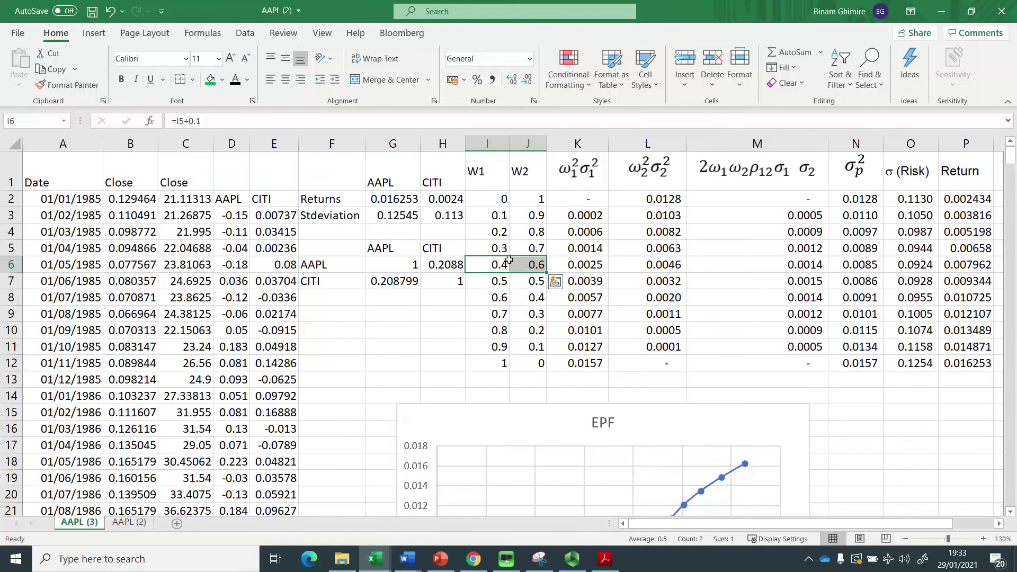
- Copy the portfolio row I12:P12 into row 13, directly below the table
left_click(487, 359)
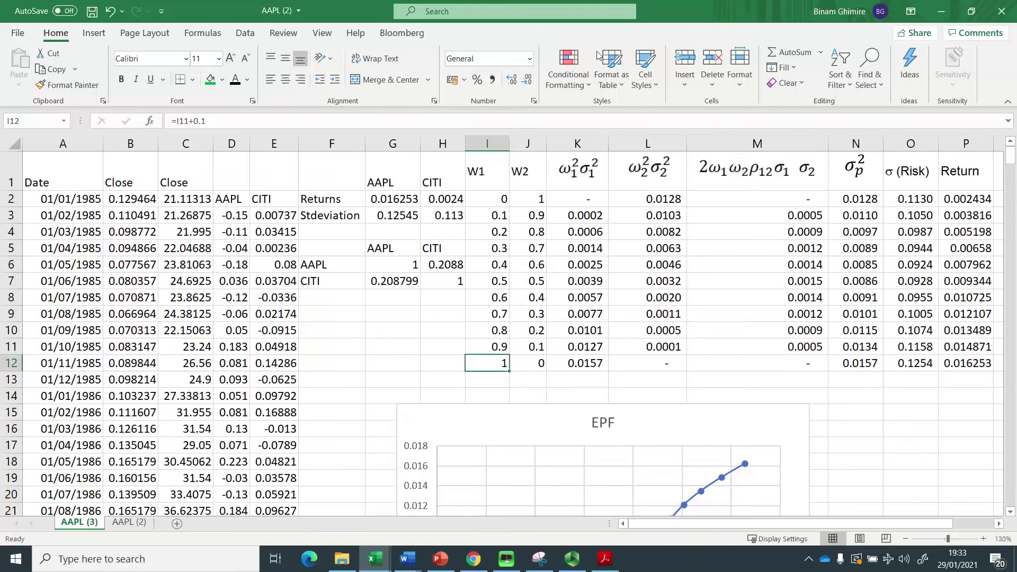
left_click(245, 33)
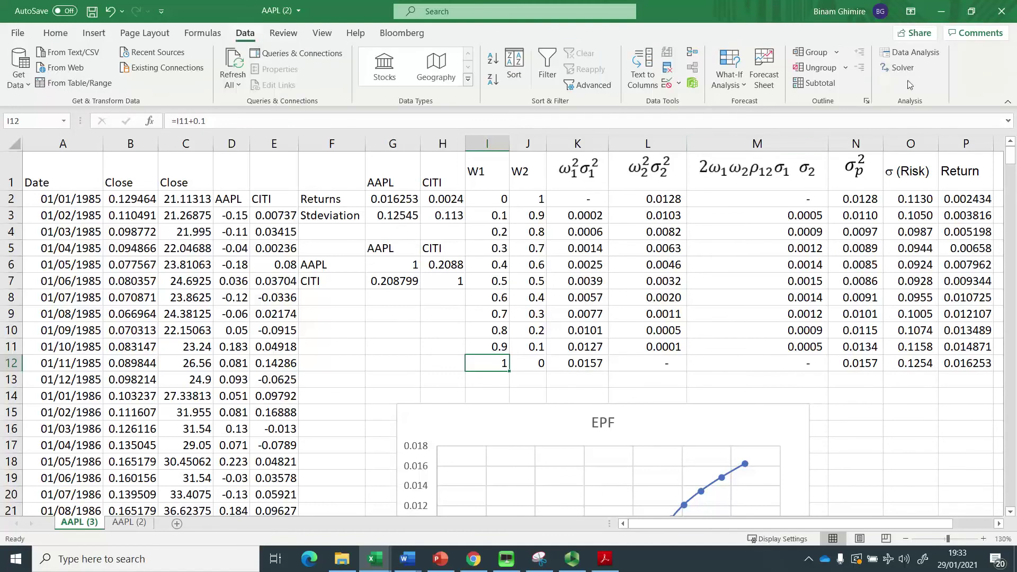
key("shift+Right")
key("shift+Right")
key("shift+Right")
key("shift+Right")
key("shift+Right")
key("shift+Right")
key("shift+Right")
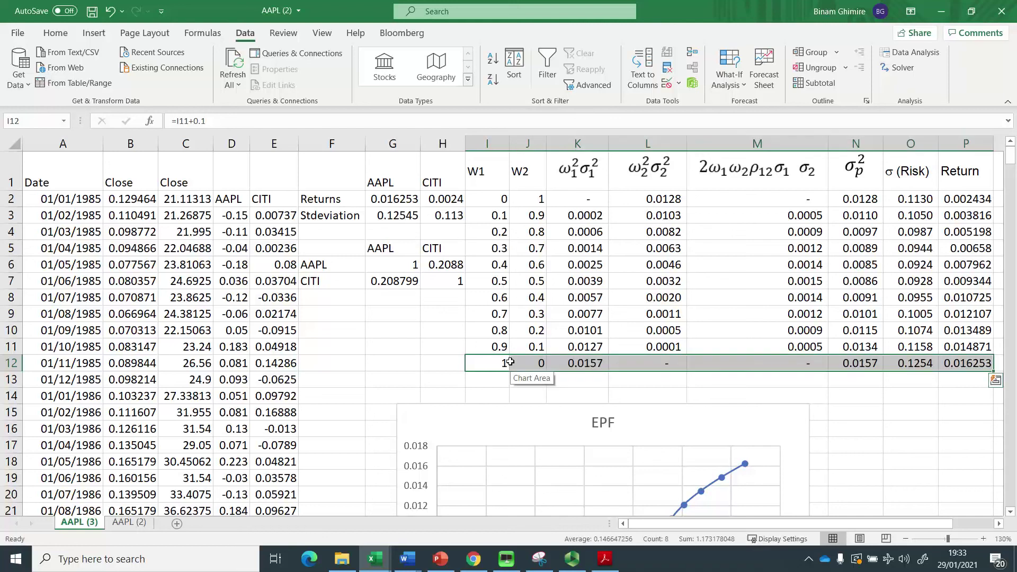
key("ctrl+c")
key("Down")
key("ctrl+v")
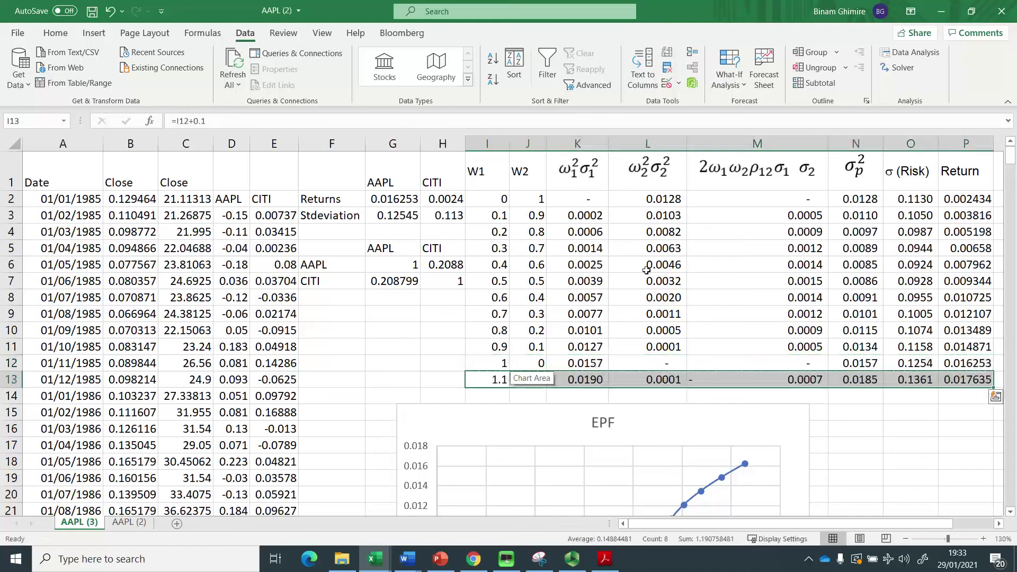
- Move the EPF chart over the price data, clear of the portfolio table, and check the risk and W1 cells in row 13
left_click(497, 395)
left_click_drag(498, 395, 131, 171)
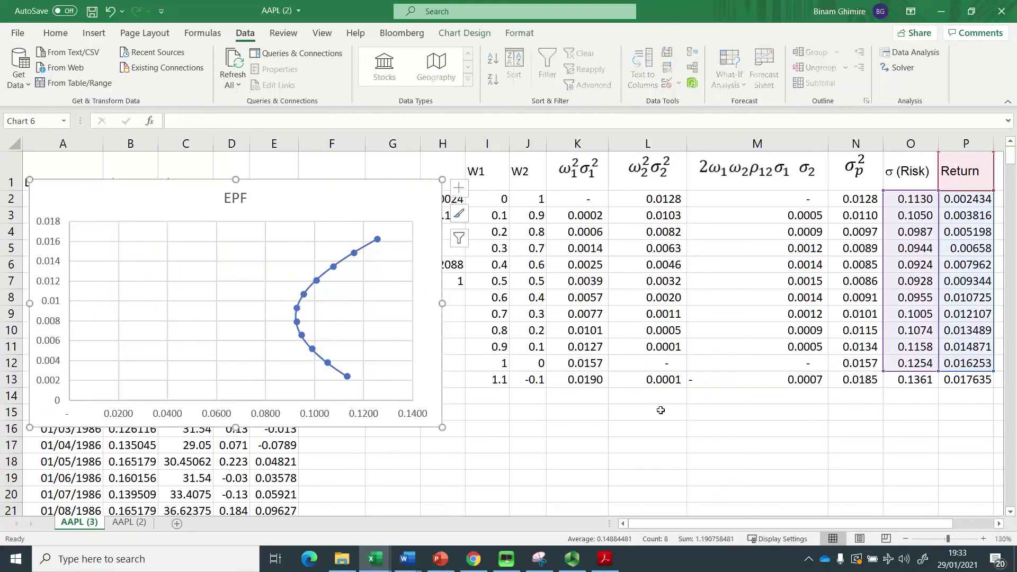
left_click(811, 412)
left_click(907, 379)
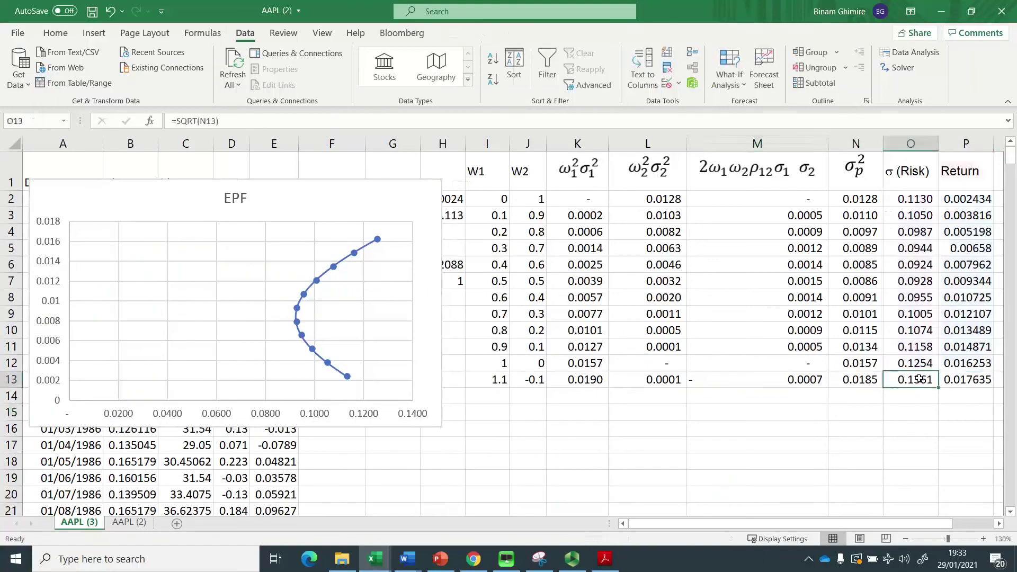
left_click(499, 379)
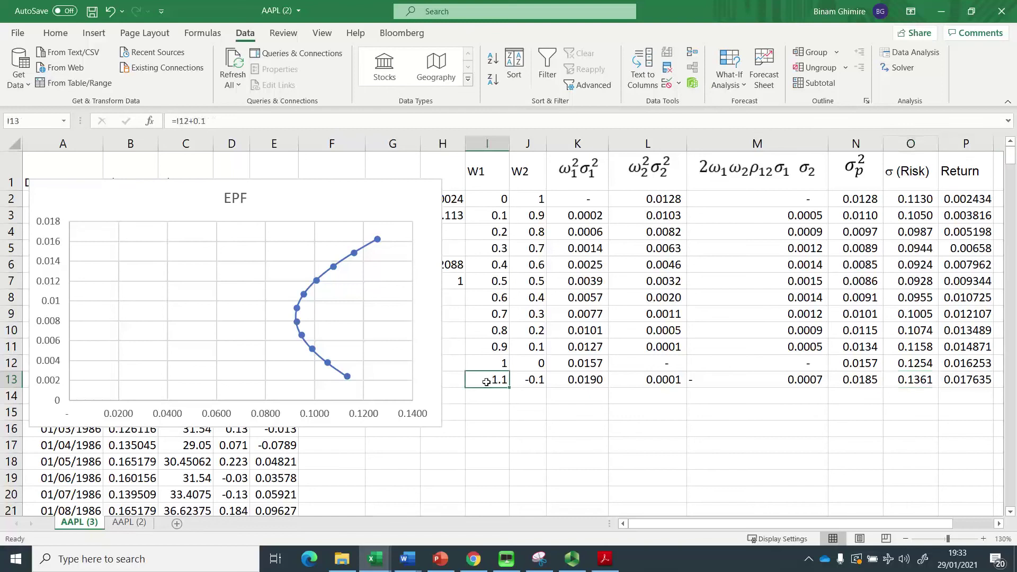
left_click(767, 427)
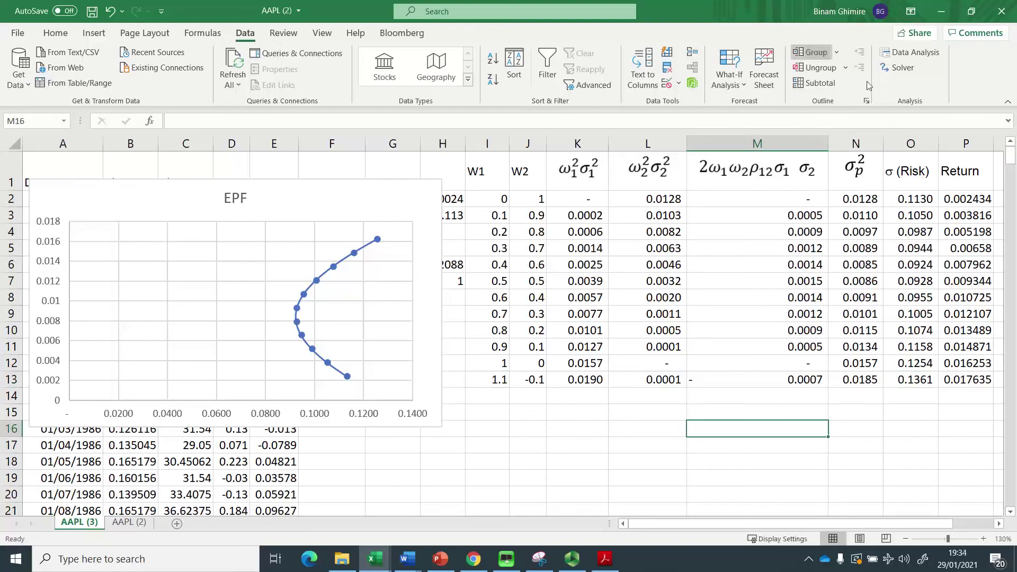
- Open Solver and set its objective to minimise the portfolio risk in cell O13
left_click(912, 70)
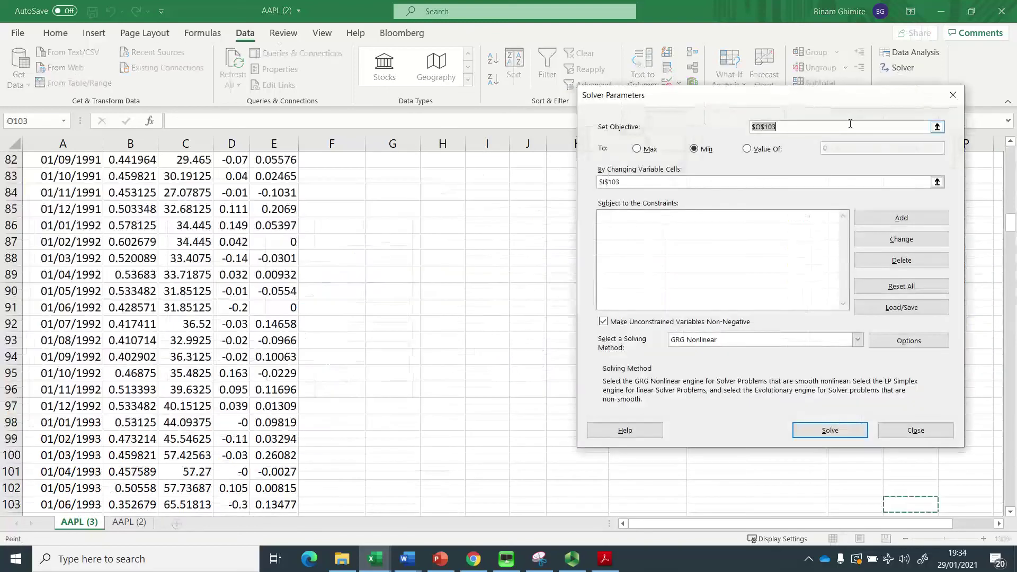
left_click(937, 128)
left_click(644, 216)
key("ctrl+Up")
key("ctrl+Up")
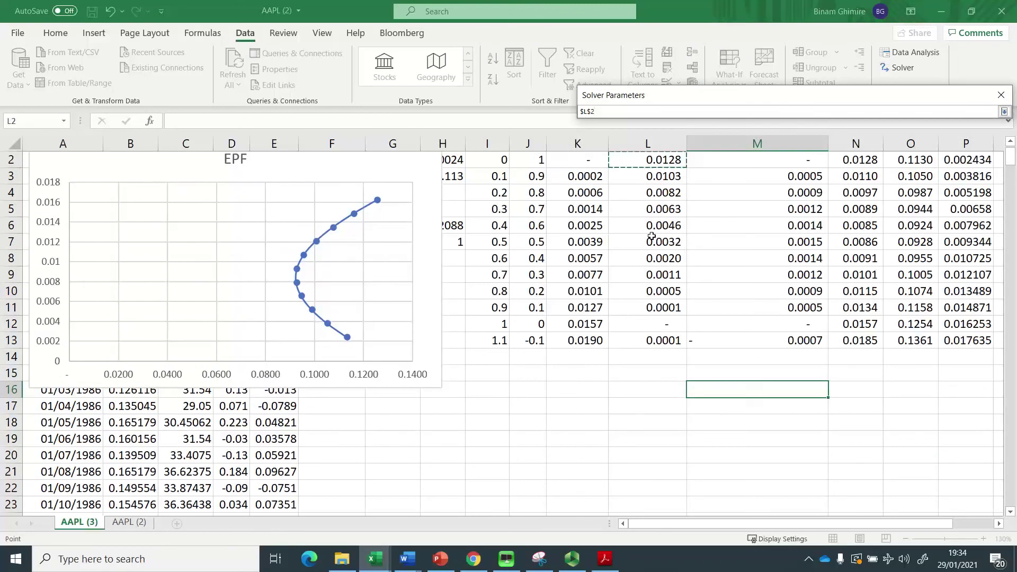
key("ctrl+Up")
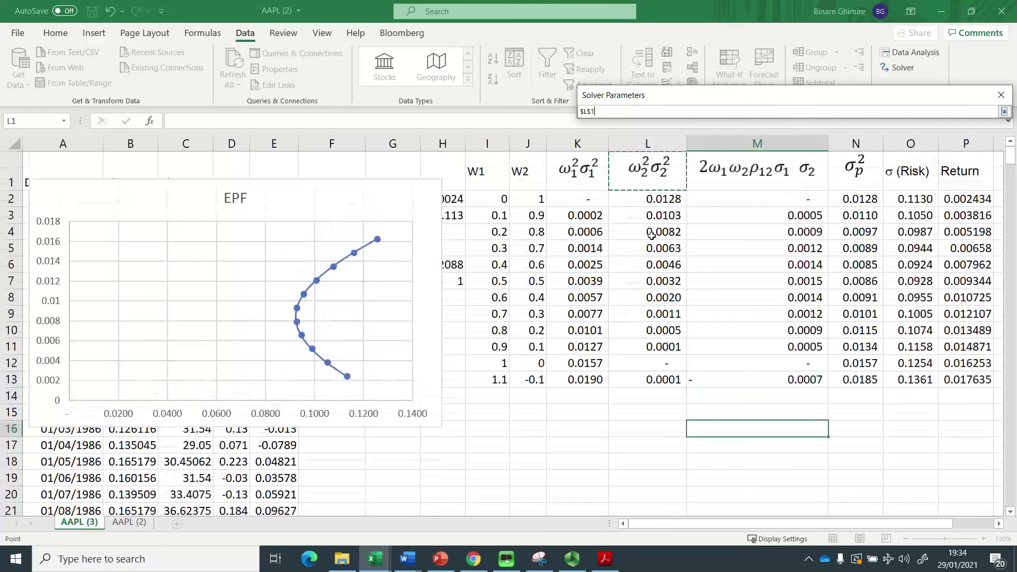
left_click(908, 380)
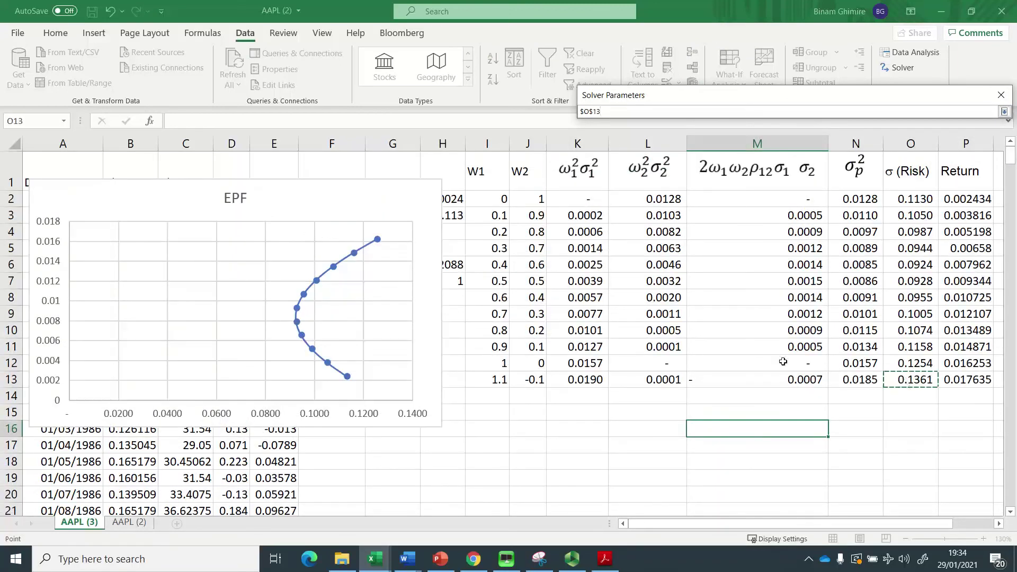
left_click(1004, 111)
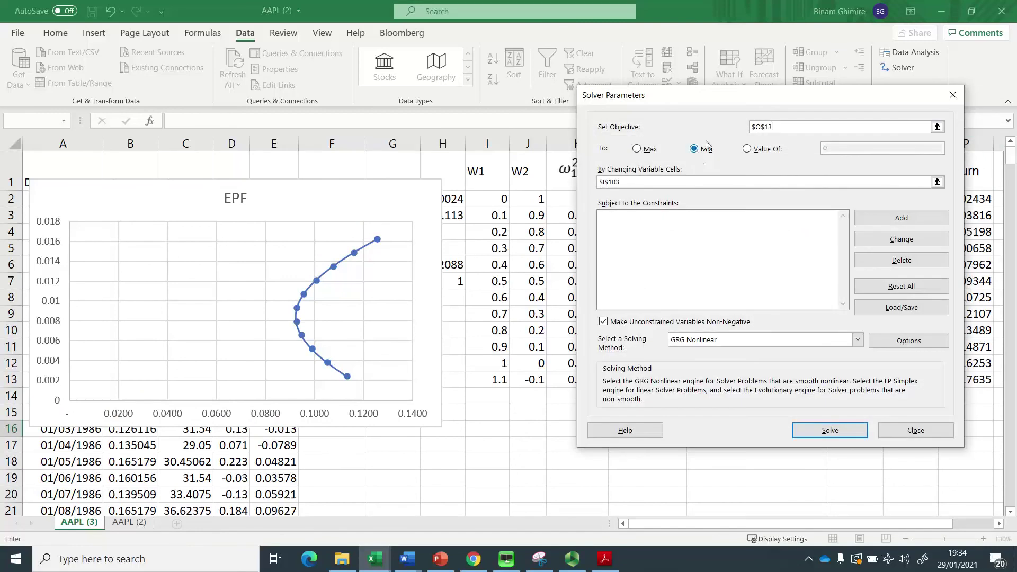
- Set the W1 weight in I13 as the changing variable cell, solve, and keep the Solver solution
left_click(937, 182)
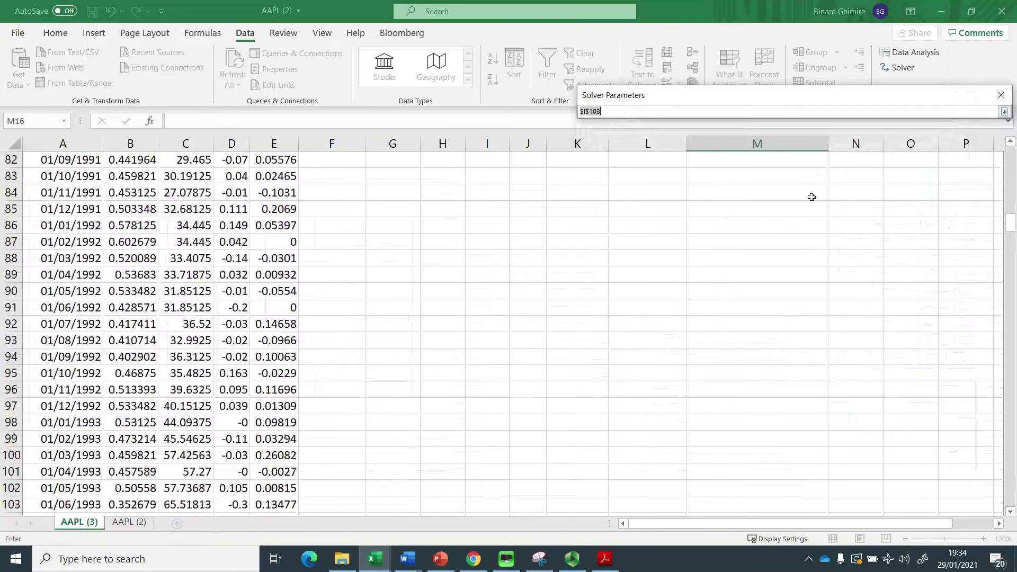
scroll(611, 357, "up", 20)
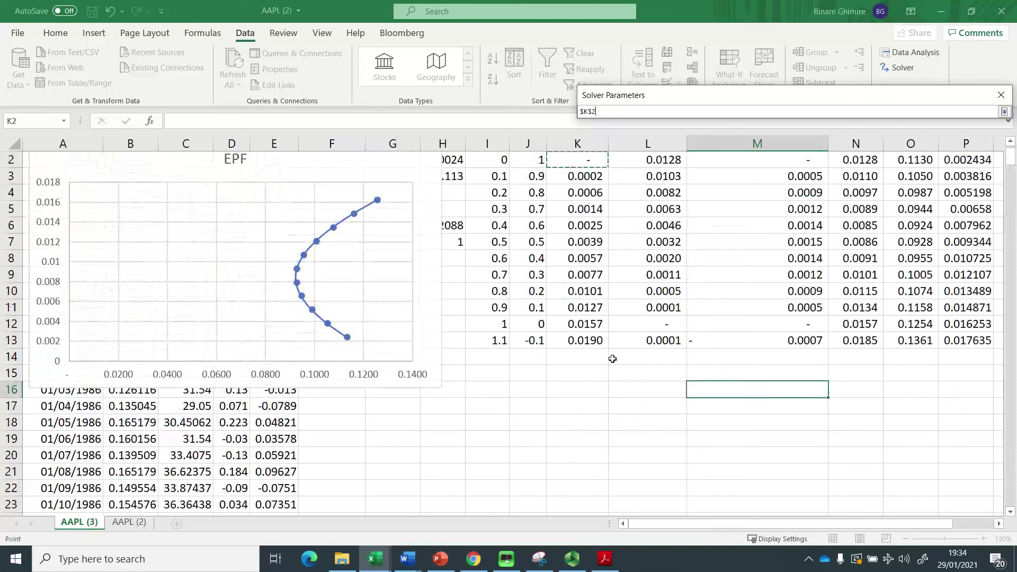
type("$K$1")
left_click(488, 380)
left_click(1004, 112)
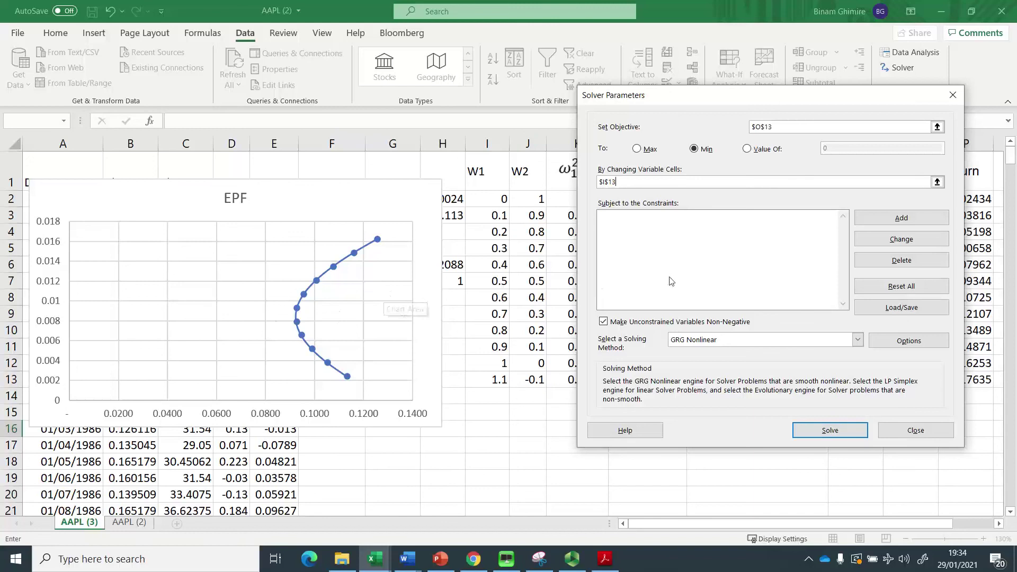
left_click(842, 436)
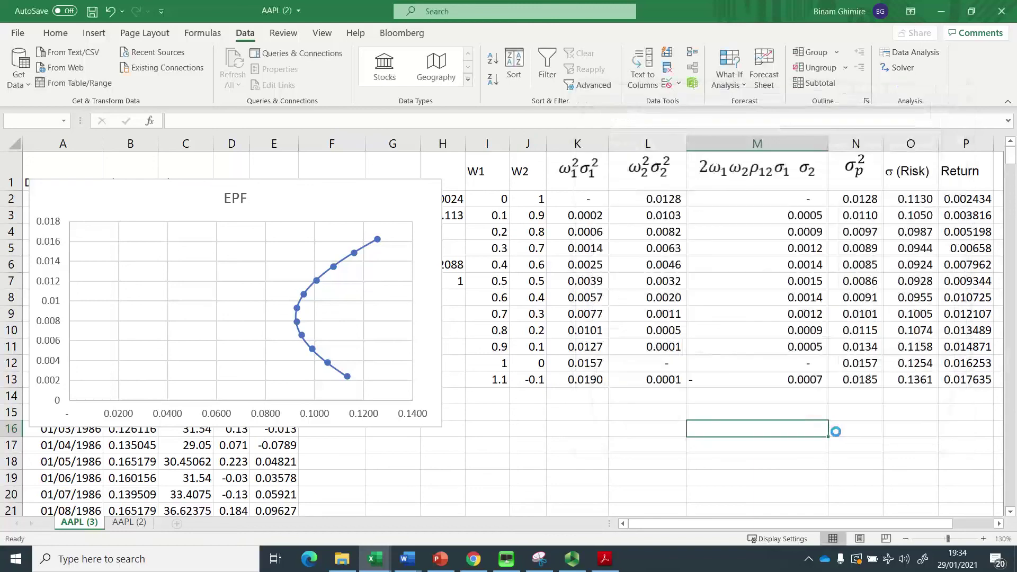
left_click(361, 307)
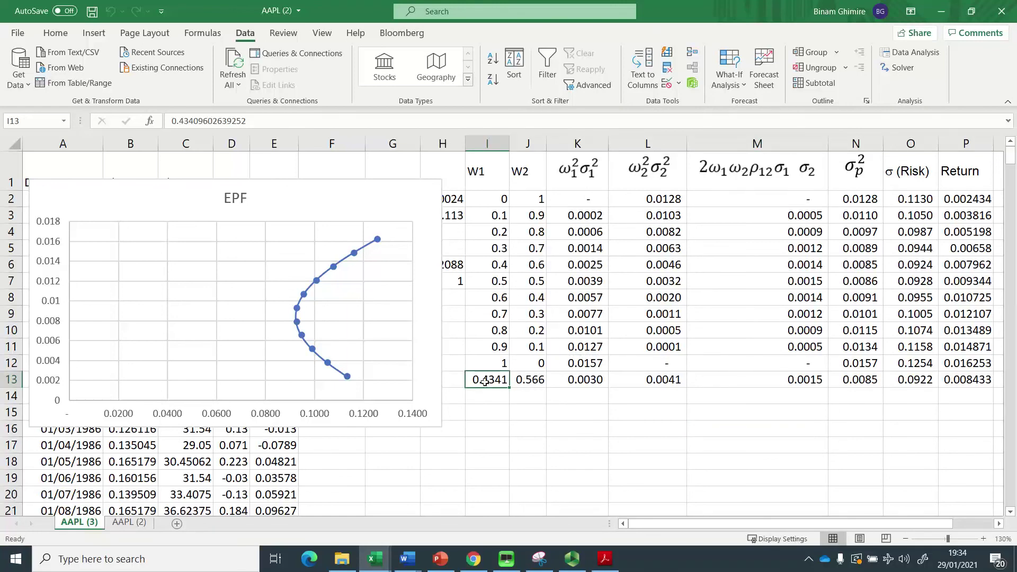
- Format the solved weights in I13:J13 as percentages with two decimals and widen column J to fit
left_click_drag(485, 381, 528, 382)
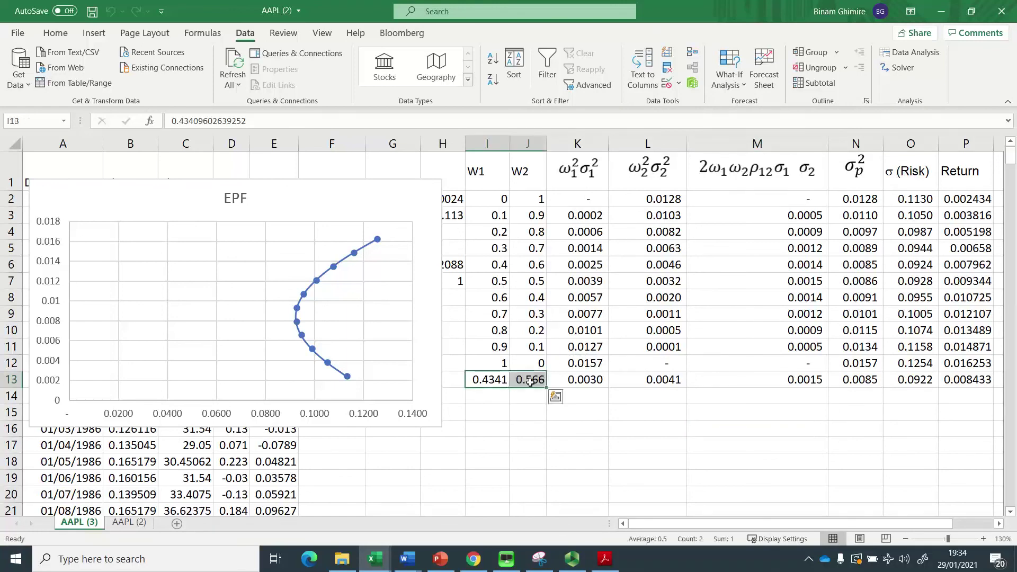
left_click_drag(488, 265, 531, 266)
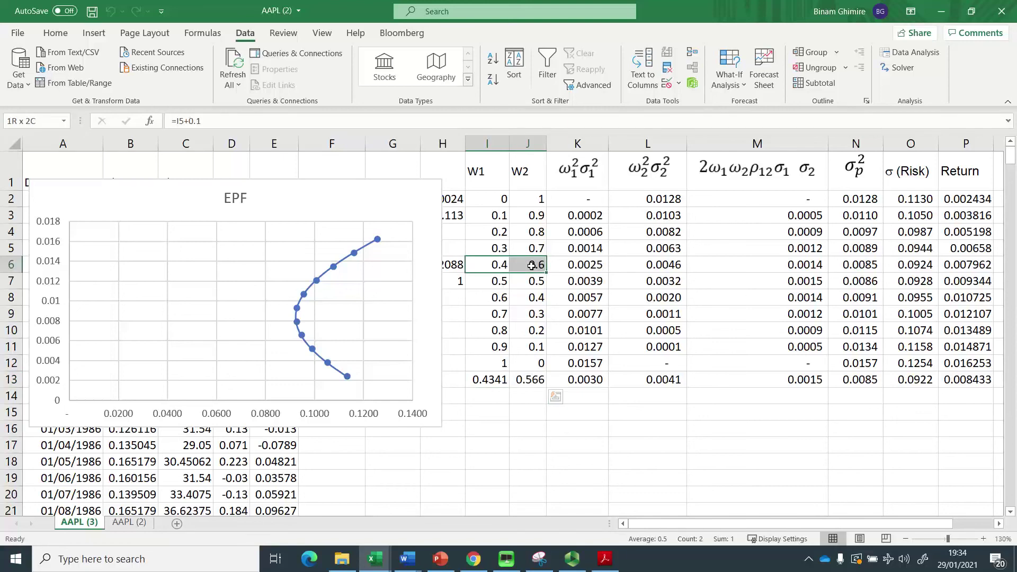
left_click_drag(484, 380, 519, 380)
left_click(55, 33)
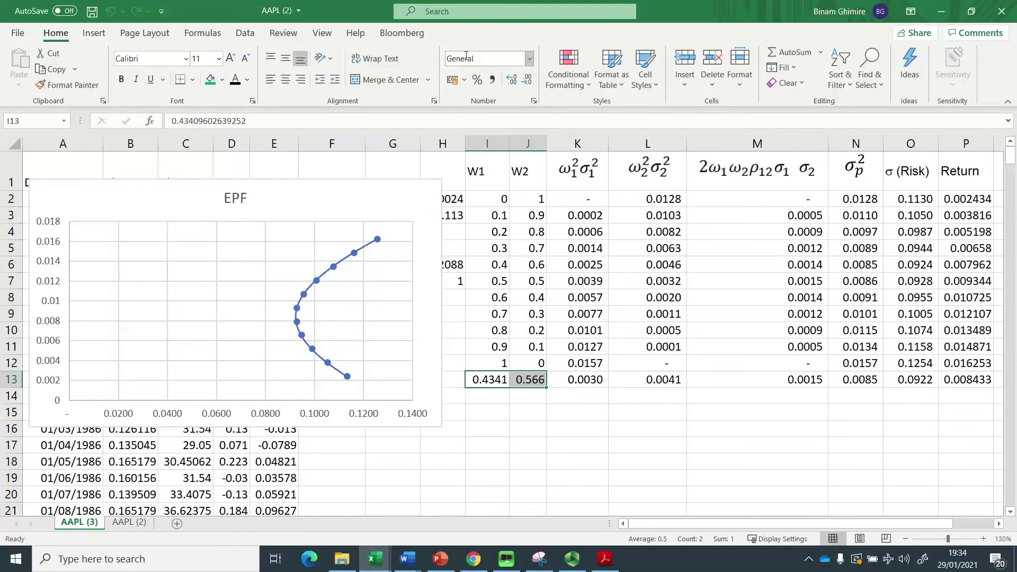
left_click(477, 80)
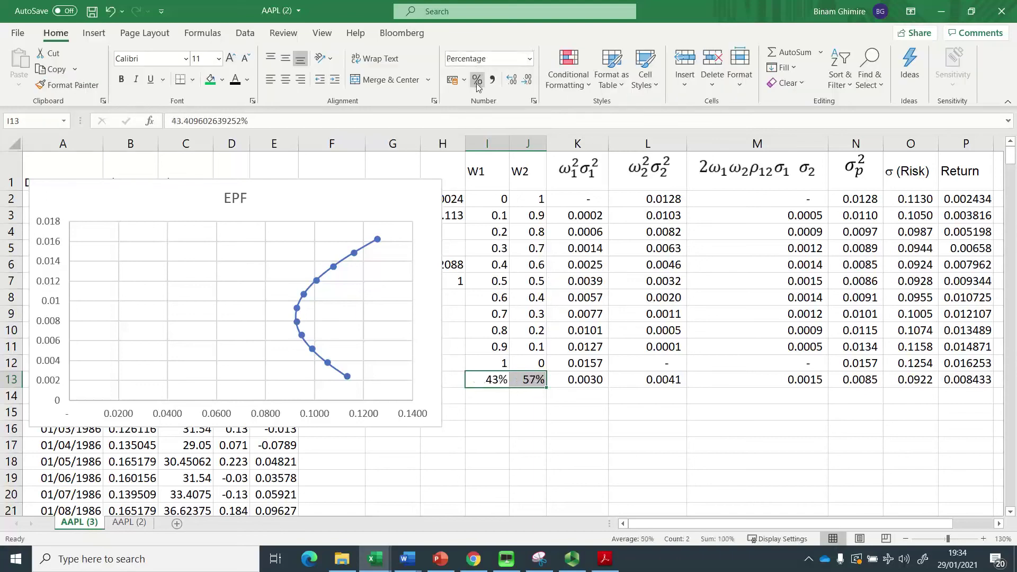
left_click(511, 81)
left_click(512, 81)
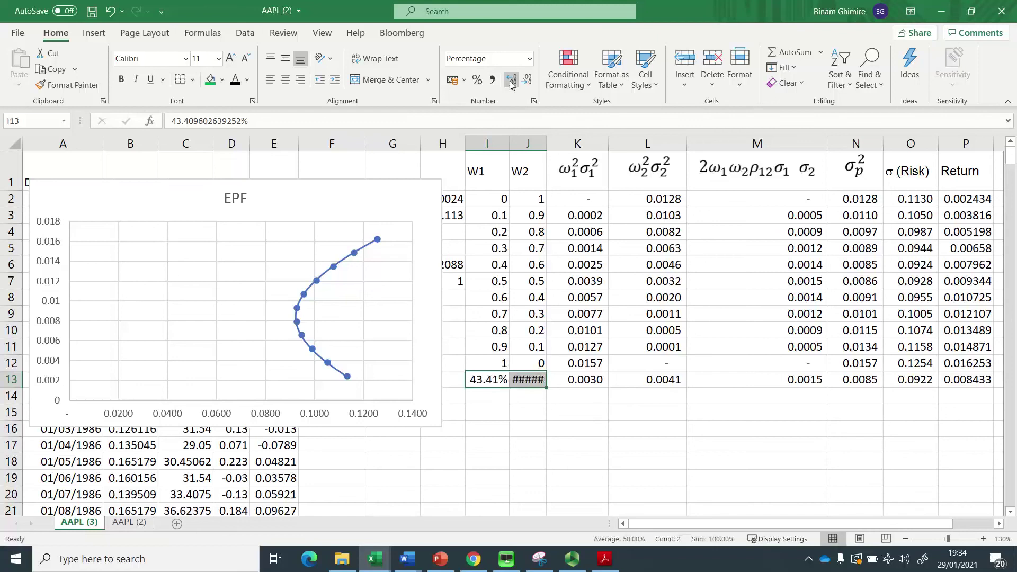
left_click_drag(550, 144, 556, 144)
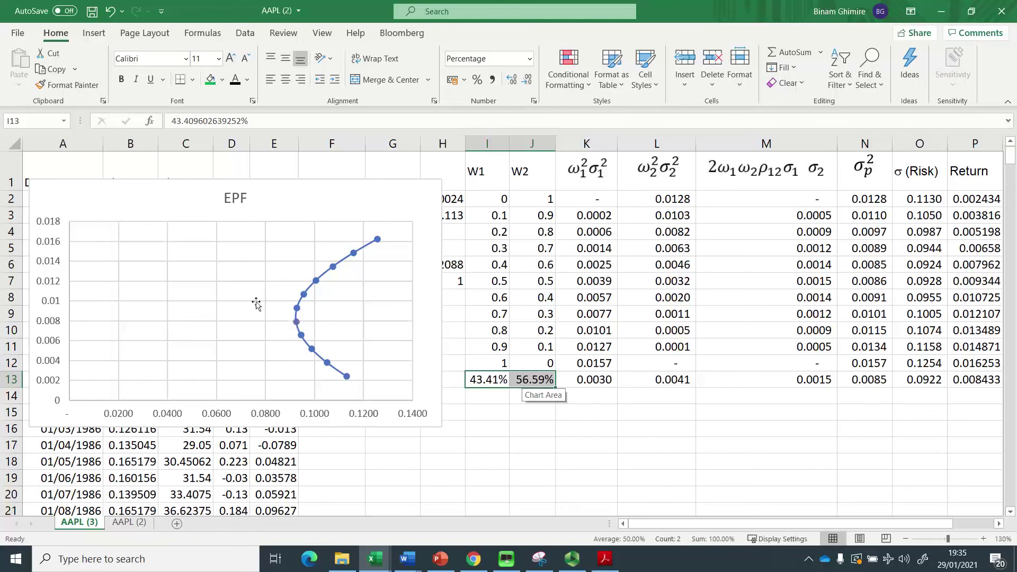
- Add a series named MVP to the EPF chart, with X value from risk cell O13 and Y value from return cell P13
right_click(238, 273)
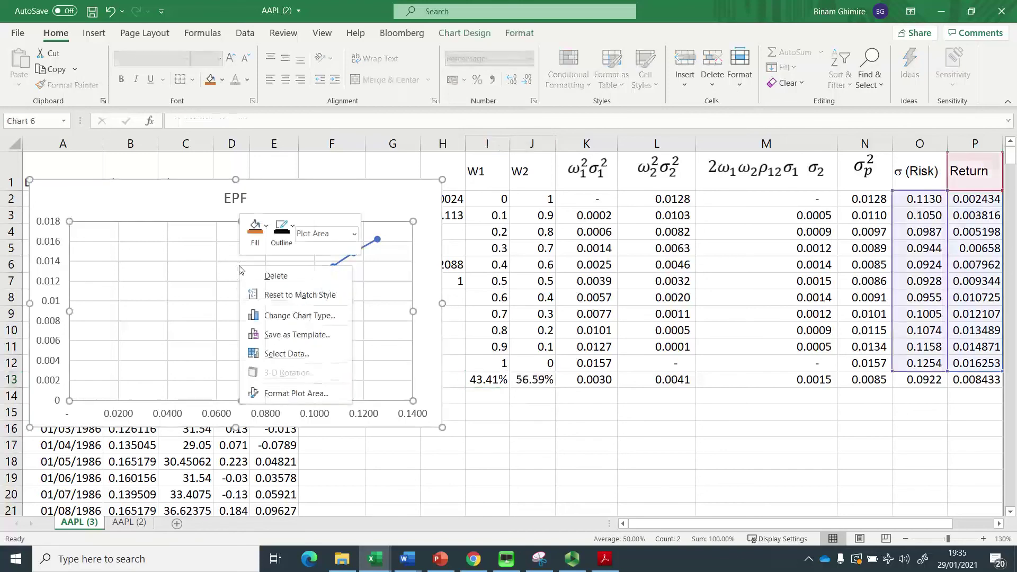
left_click(276, 352)
left_click(615, 289)
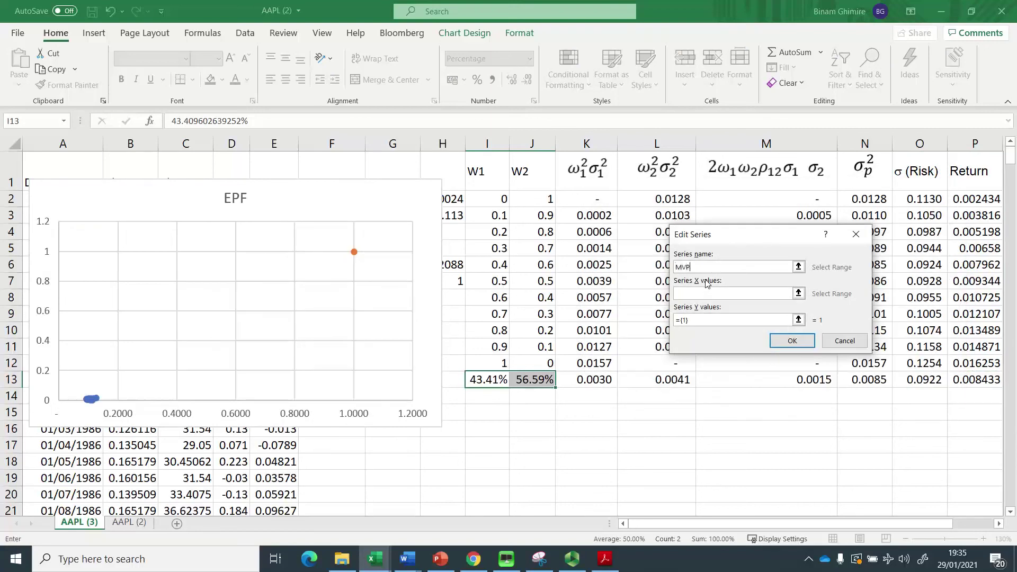
left_click(799, 293)
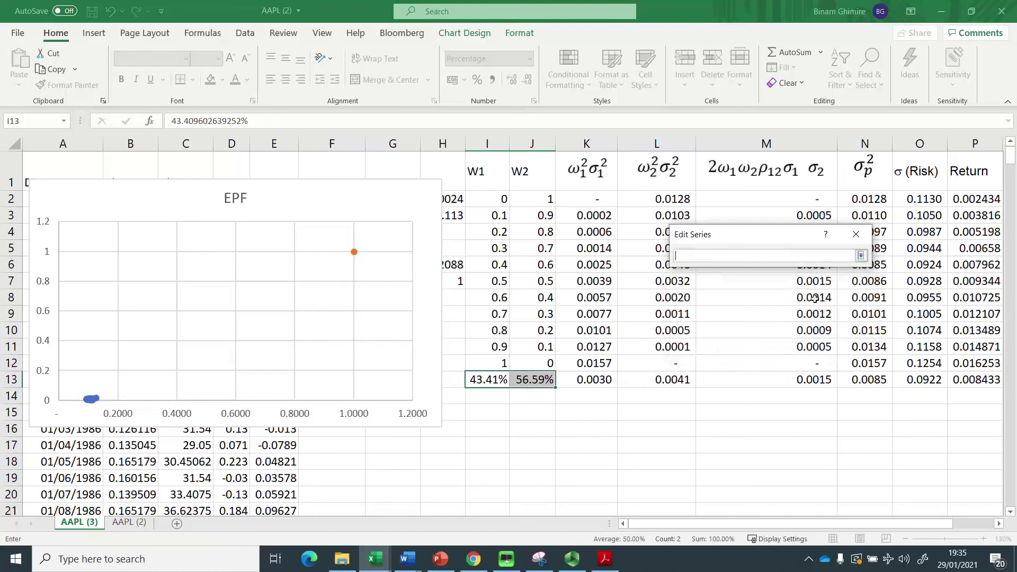
left_click(925, 381)
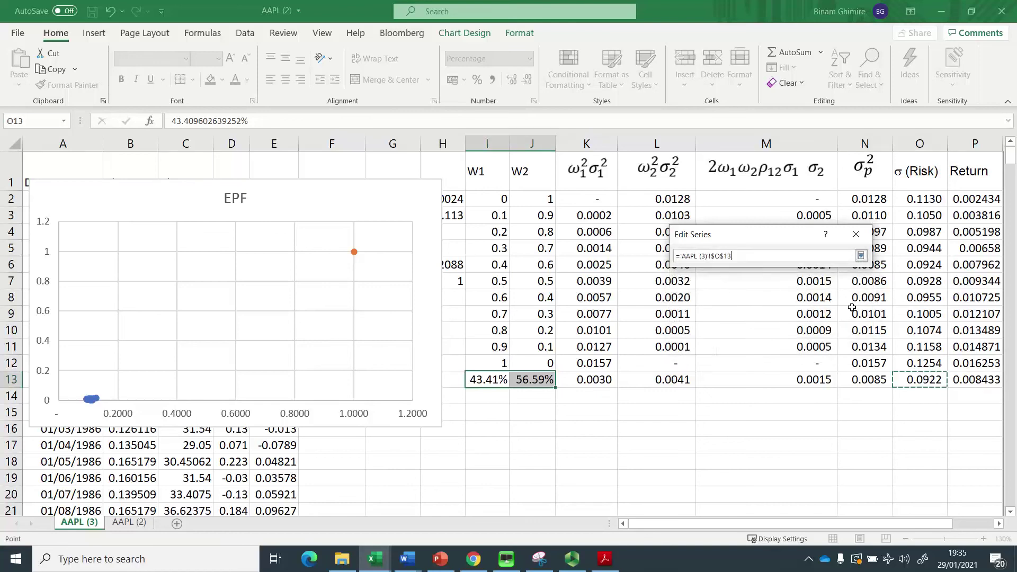
left_click(861, 256)
left_click(799, 321)
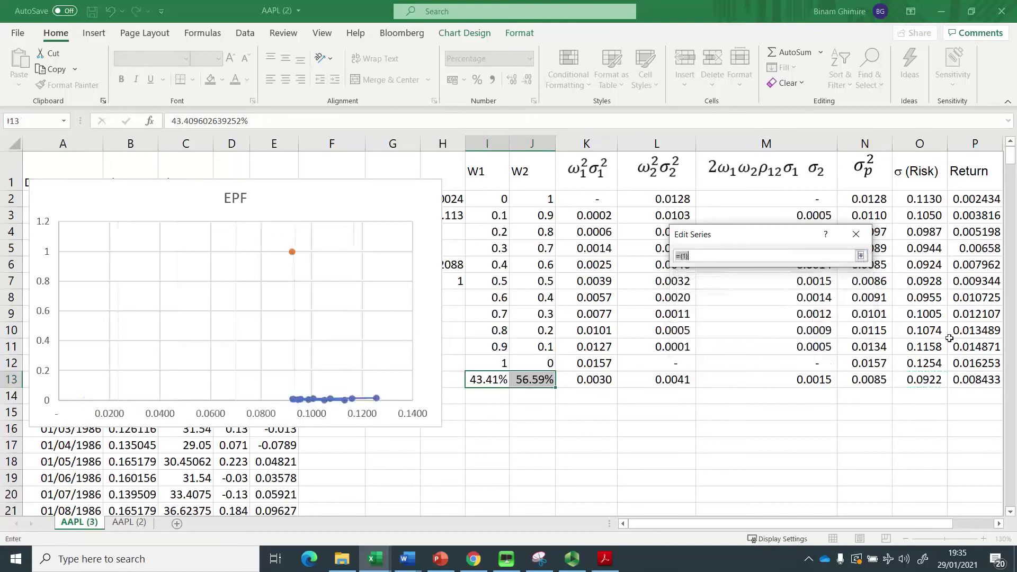
left_click(965, 378)
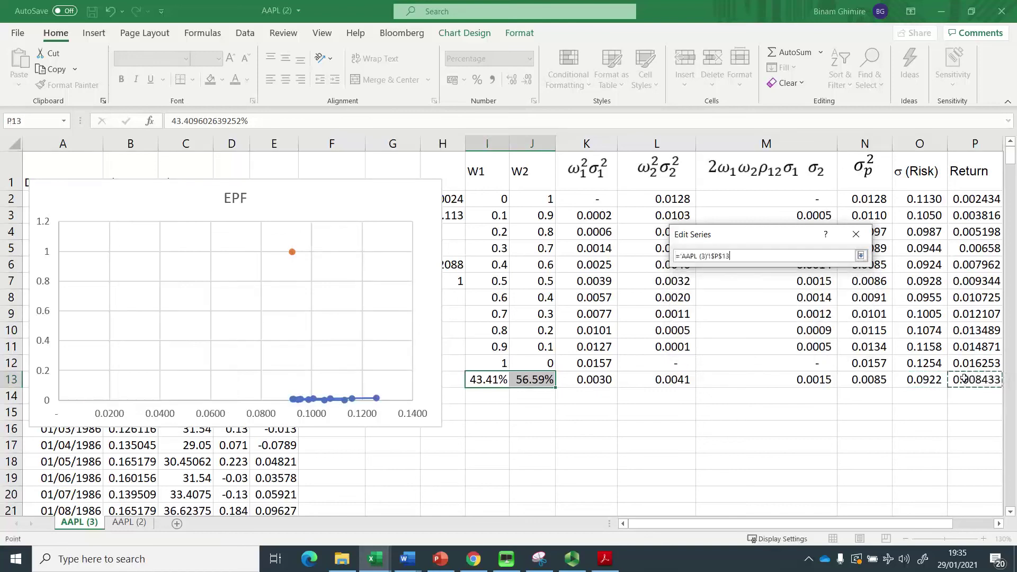
left_click(861, 256)
left_click(795, 344)
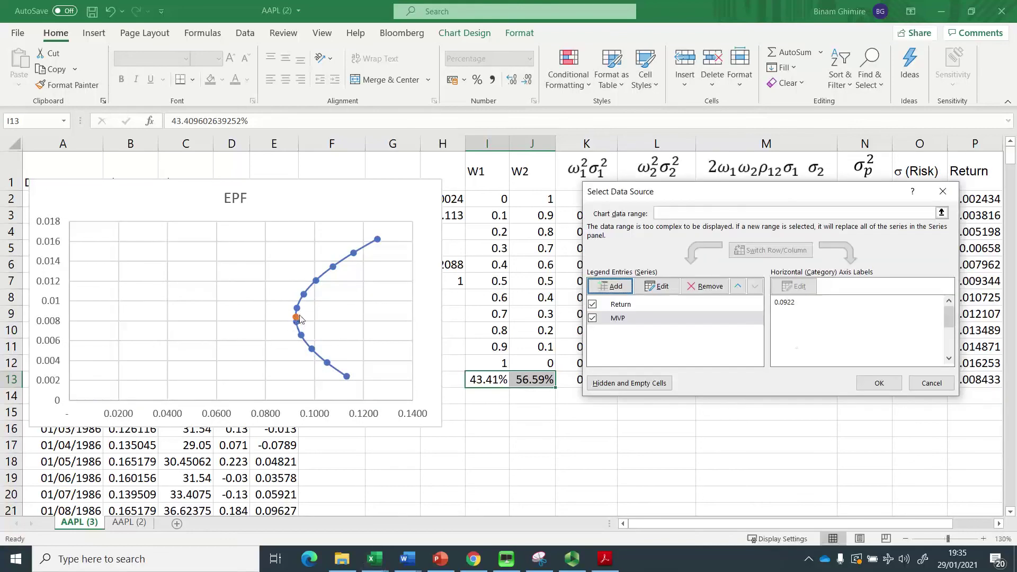
- Apply the MVP series to the EPF chart and inspect its point at the frontier's minimum-risk end
left_click(879, 385)
mouse_move(297, 320)
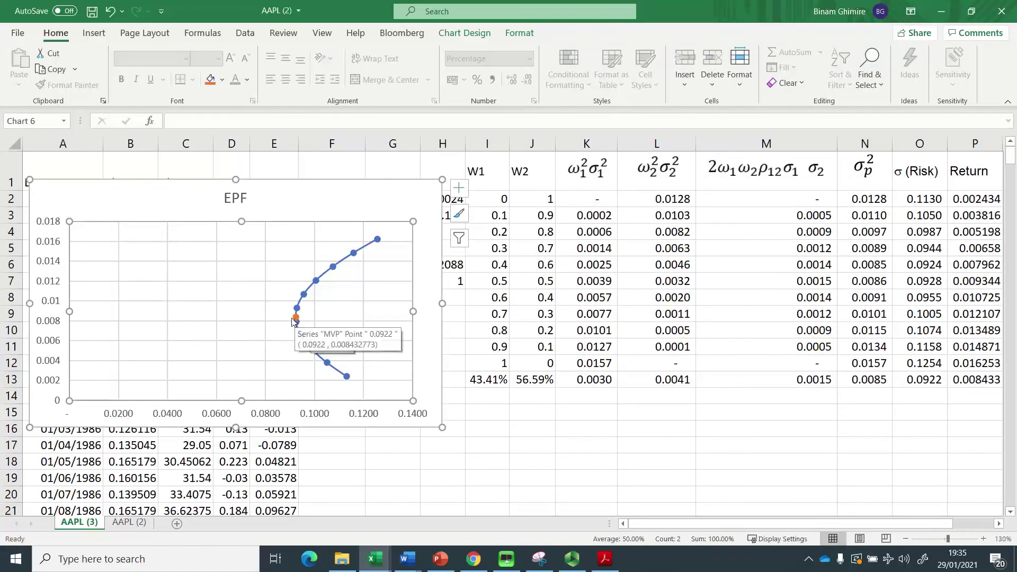
- Compare the EPF chart with the Markowitz Efficient Portfolio diagram on slide 2 in PowerPoint, and return to Excel
key("alt+Tab")
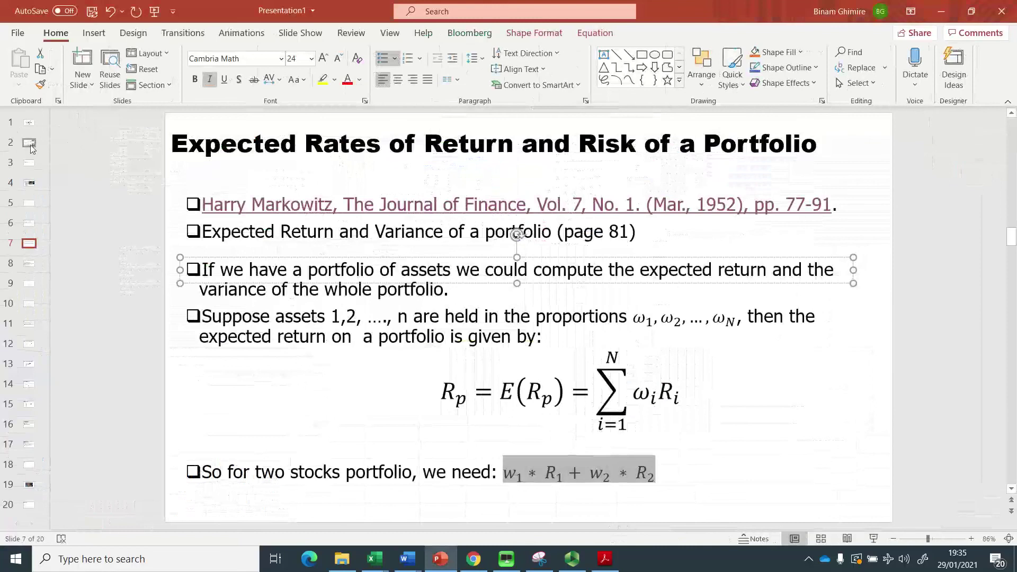
left_click(28, 143)
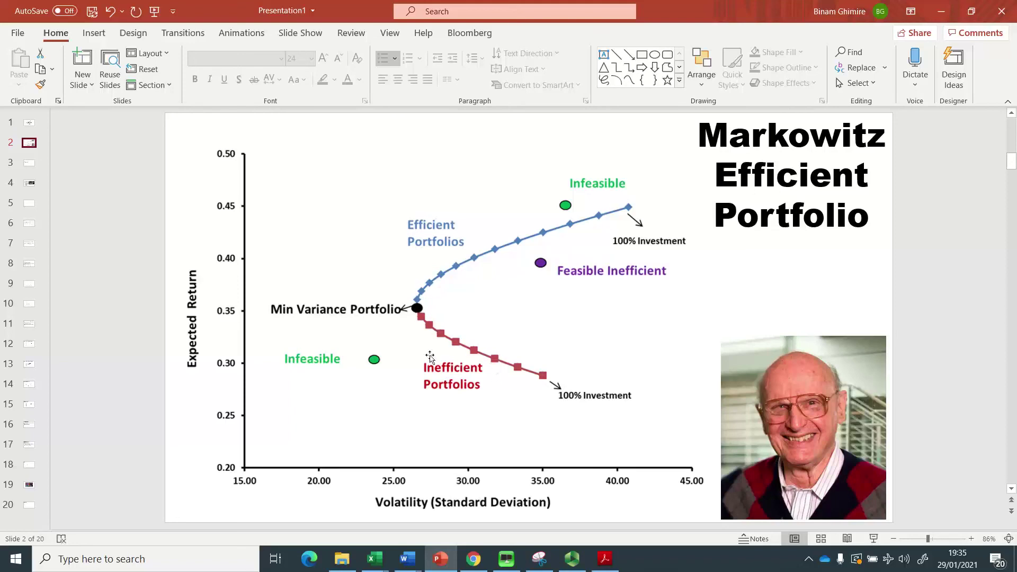
left_click_drag(431, 382, 441, 402)
left_click_drag(388, 166, 371, 140)
key("alt+Tab")
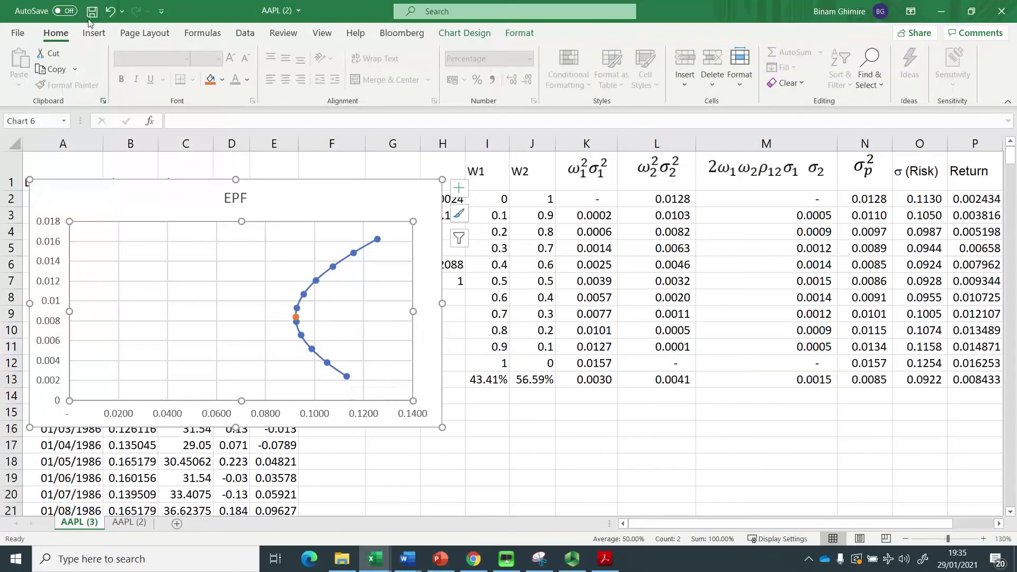
- Draw a near-vertical straight line about 5.3 cm tall across the EPF plot area, just beyond 0.1000 on the risk axis
left_click(93, 35)
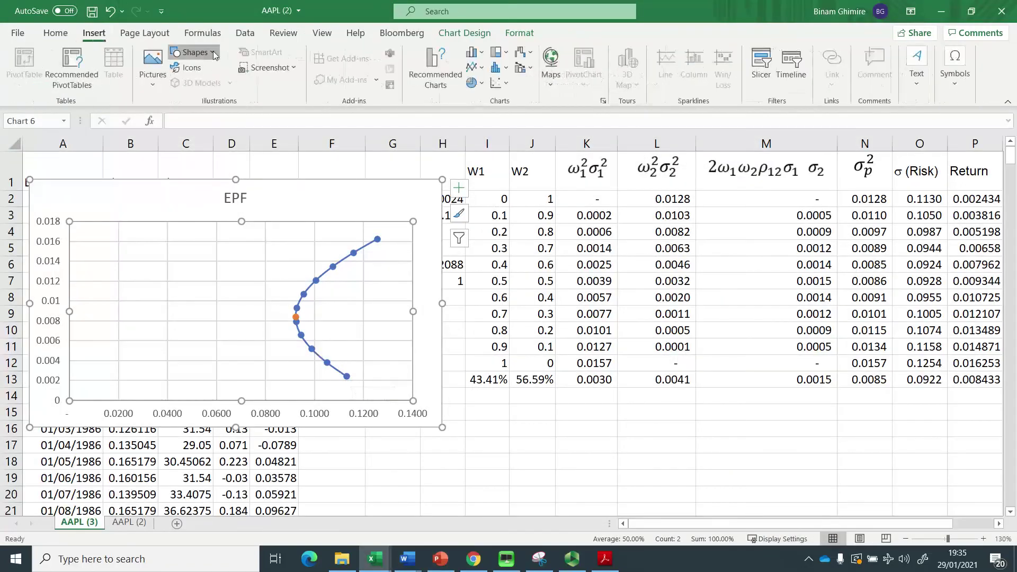
left_click(192, 52)
left_click(192, 92)
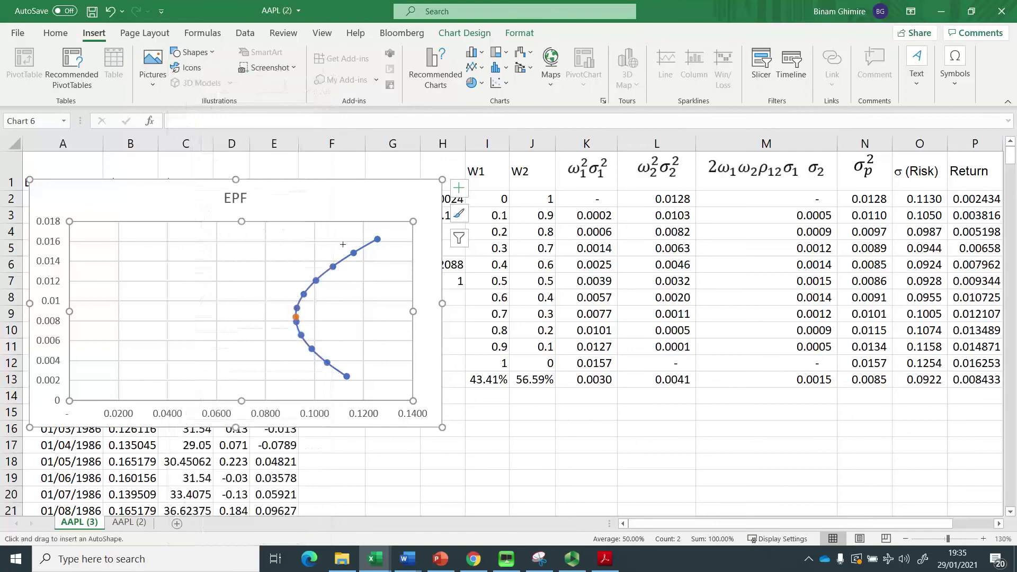
left_click_drag(324, 224, 327, 397)
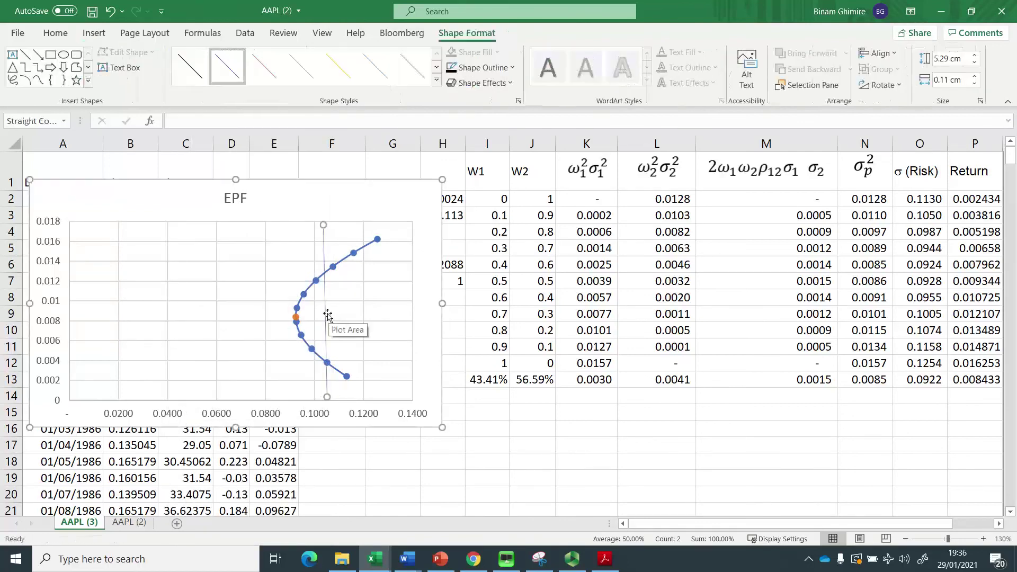
- Straighten the line upright through both branches of the frontier, about 5.32 cm tall, and give it a black outline
left_click_drag(328, 313, 324, 312)
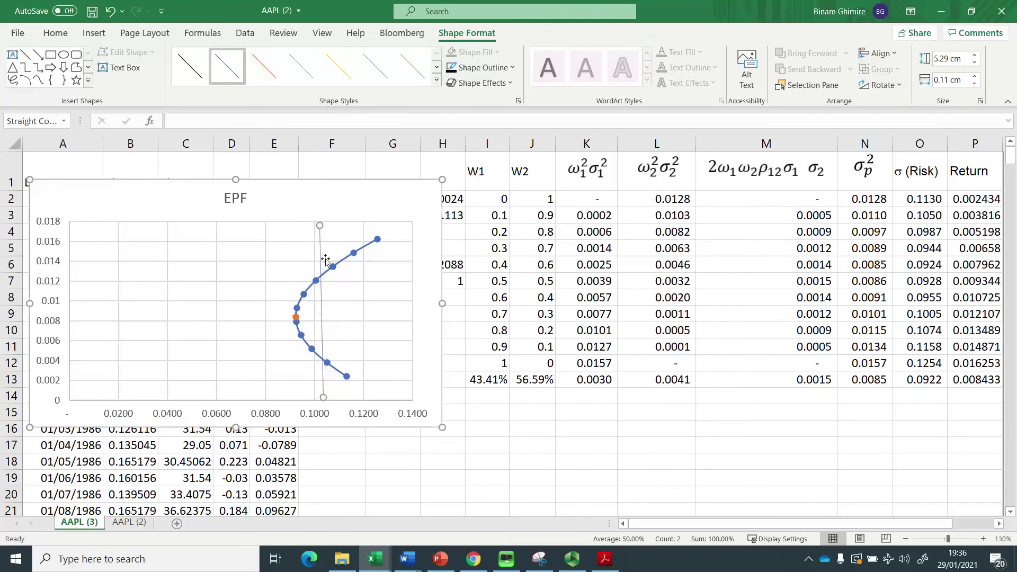
left_click_drag(320, 224, 323, 224)
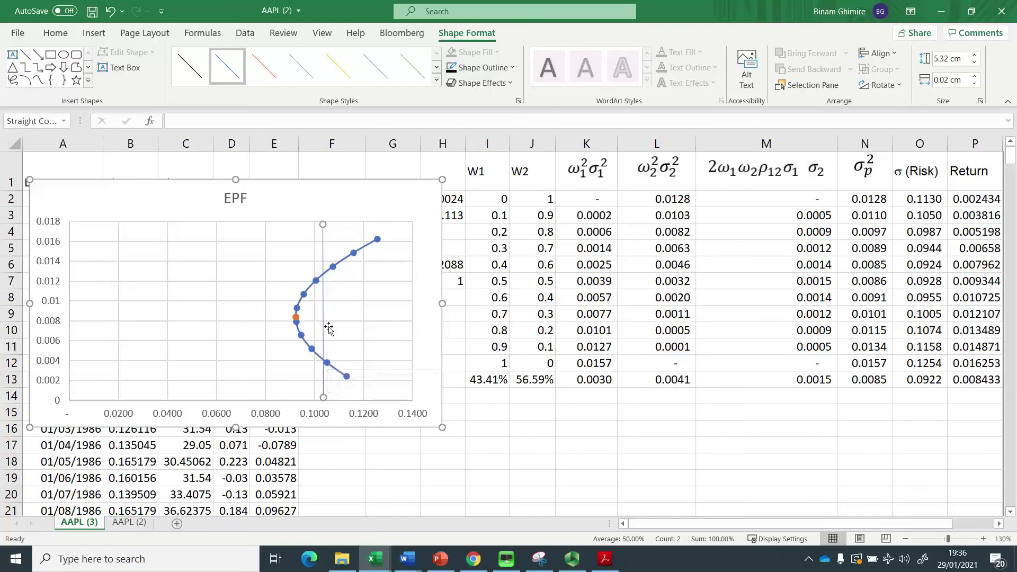
left_click_drag(323, 319, 317, 321)
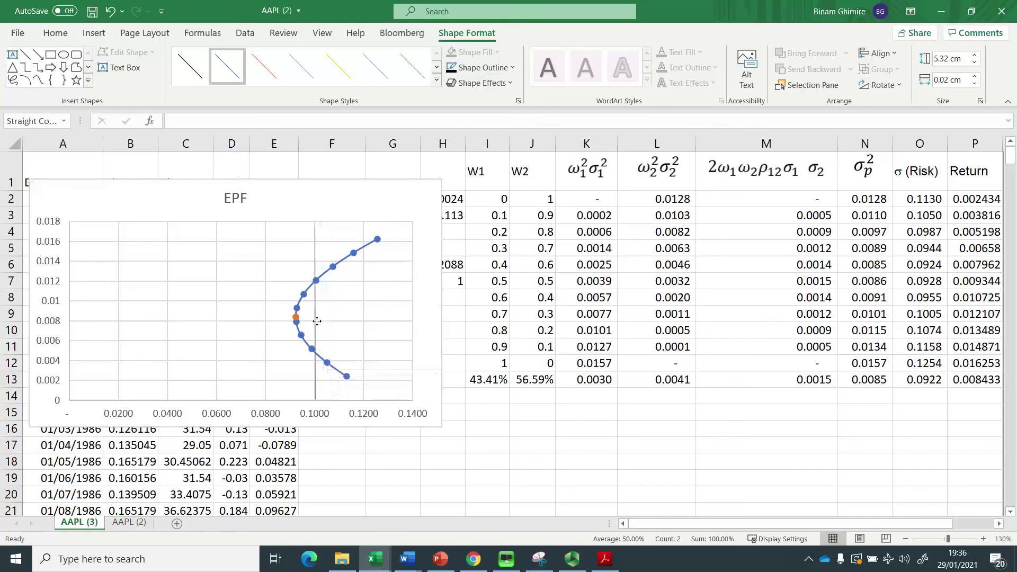
left_click(508, 71)
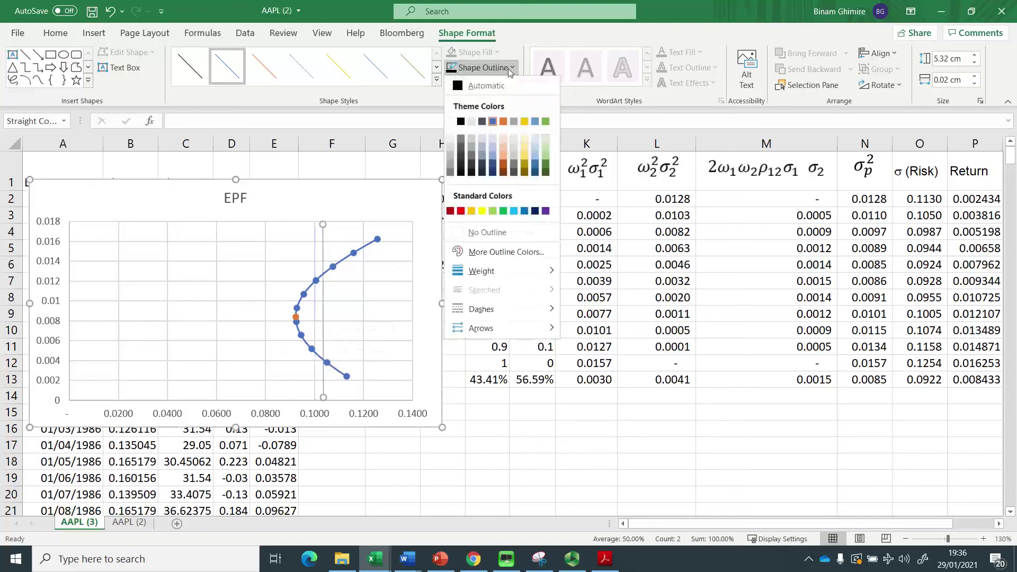
left_click(462, 123)
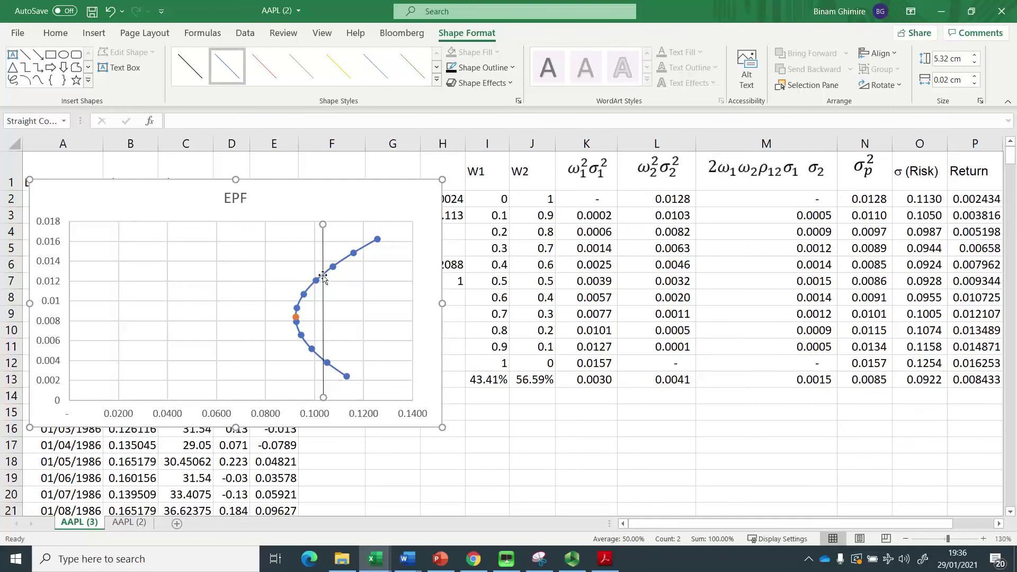
- Compare the frontier points at equal risk along the vertical line with the MVP point and PowerPoint's efficient and inefficient portfolios
mouse_move(324, 276)
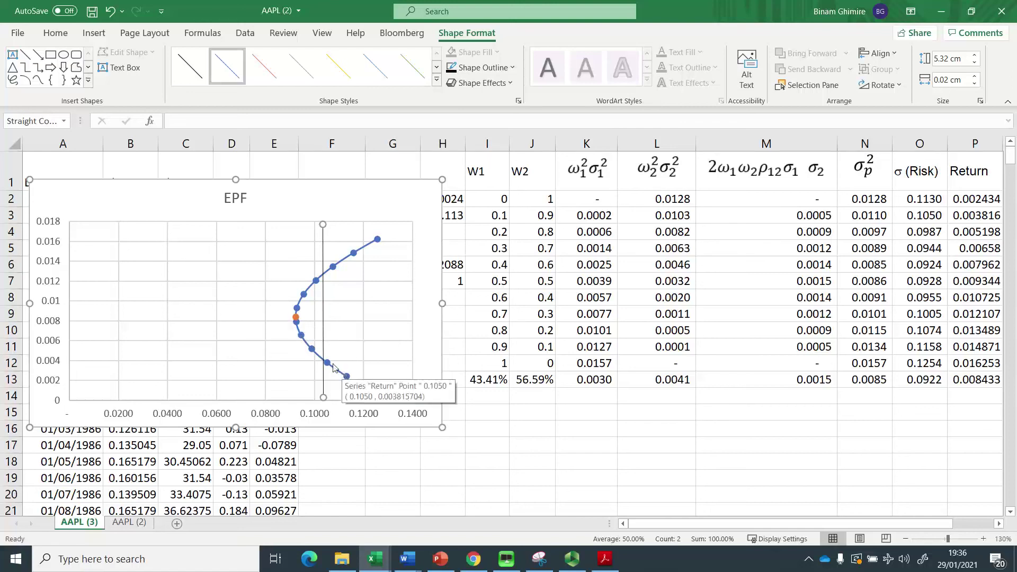
mouse_move(295, 321)
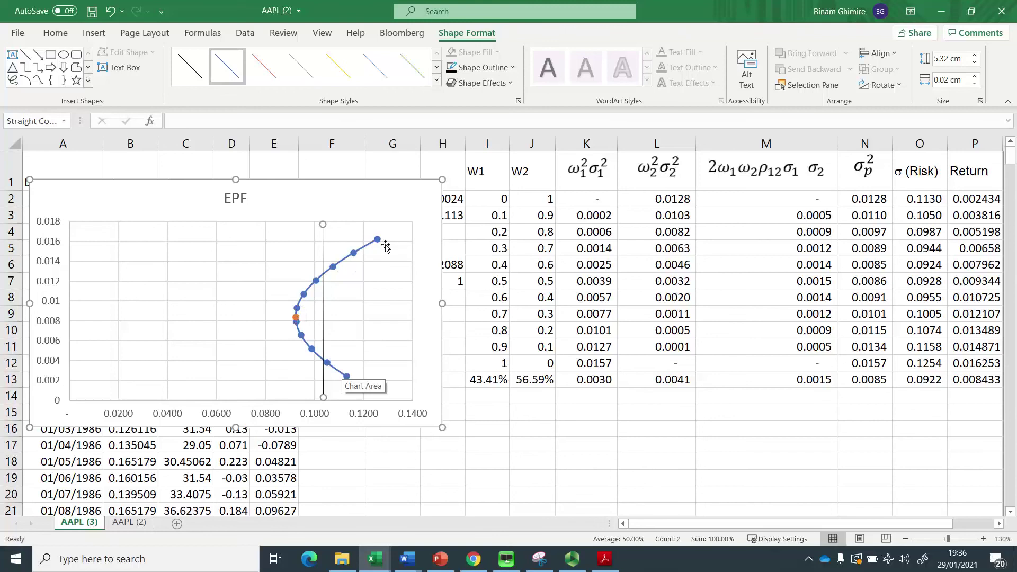
key("alt+Tab")
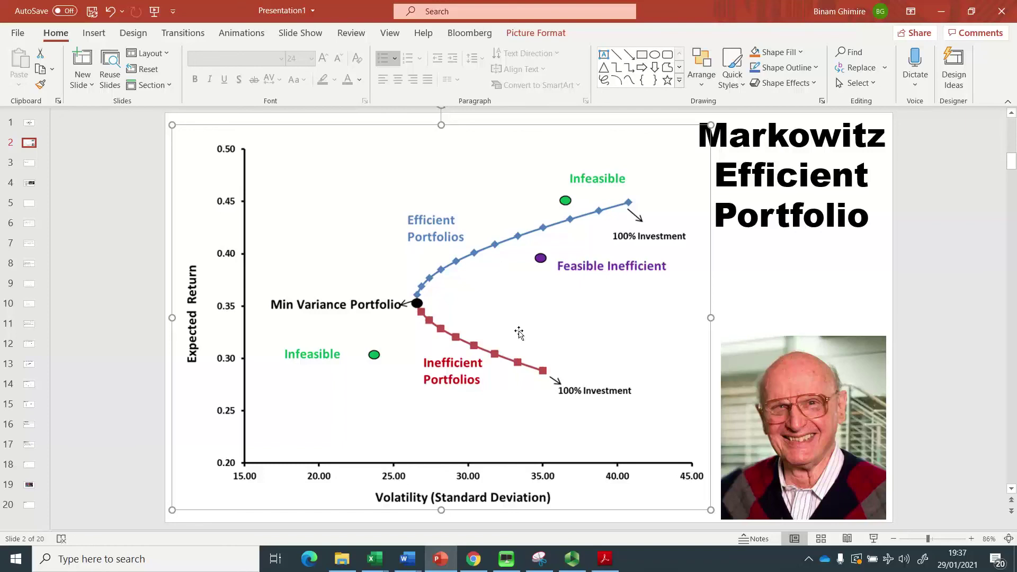
key("alt+Tab")
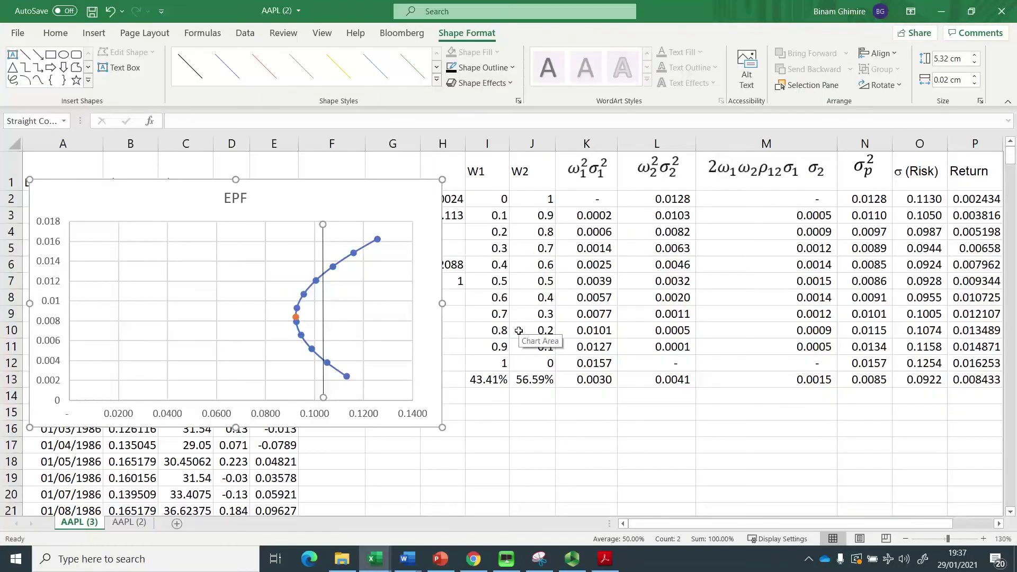
- Draw a rising straight line tangent to the frontier's efficient upper branch, about 4.33 cm high and 5.15 cm wide
left_click(25, 56)
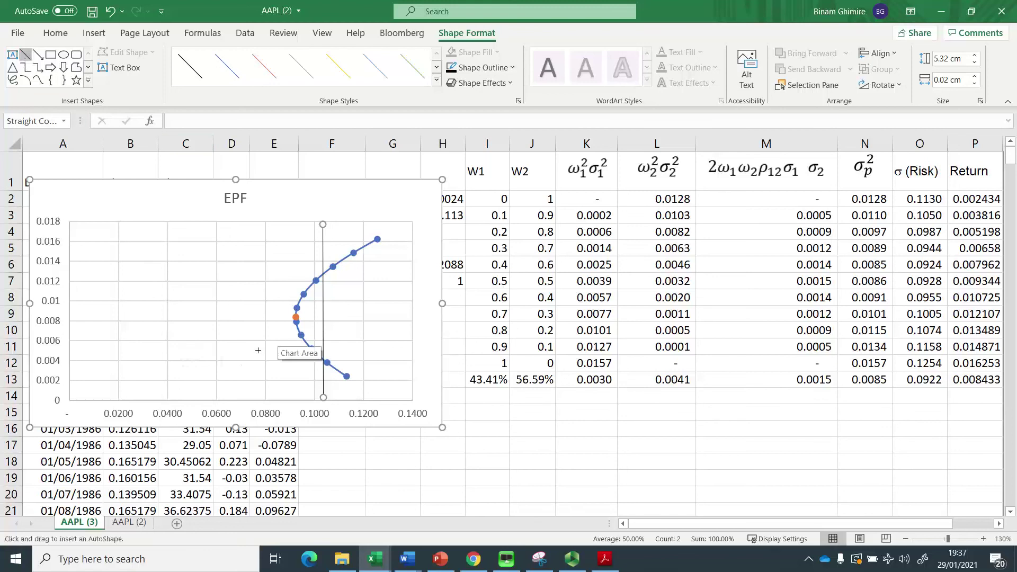
left_click_drag(243, 341, 360, 244)
left_click_drag(480, 191, 480, 191)
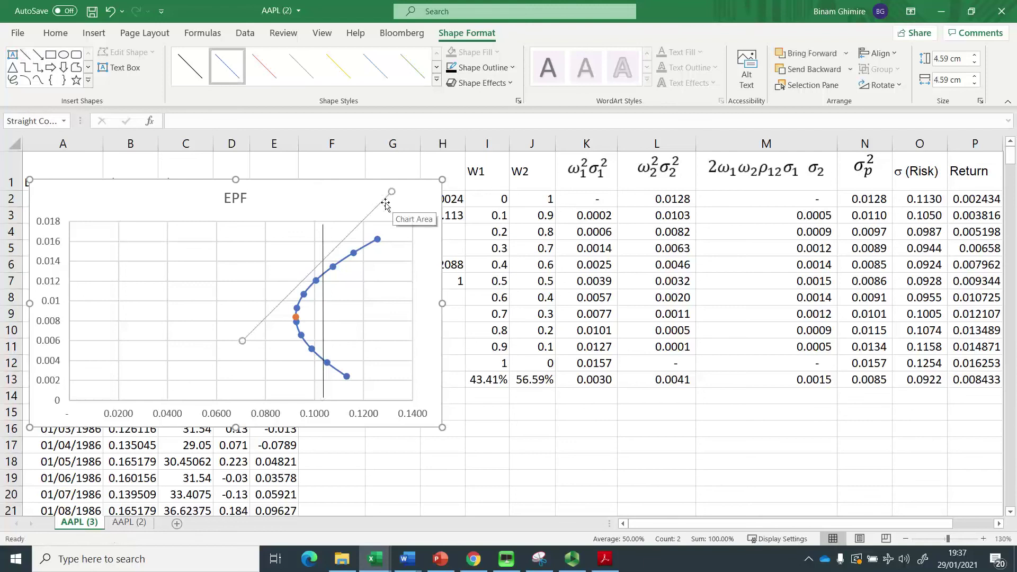
left_click_drag(392, 192, 410, 200)
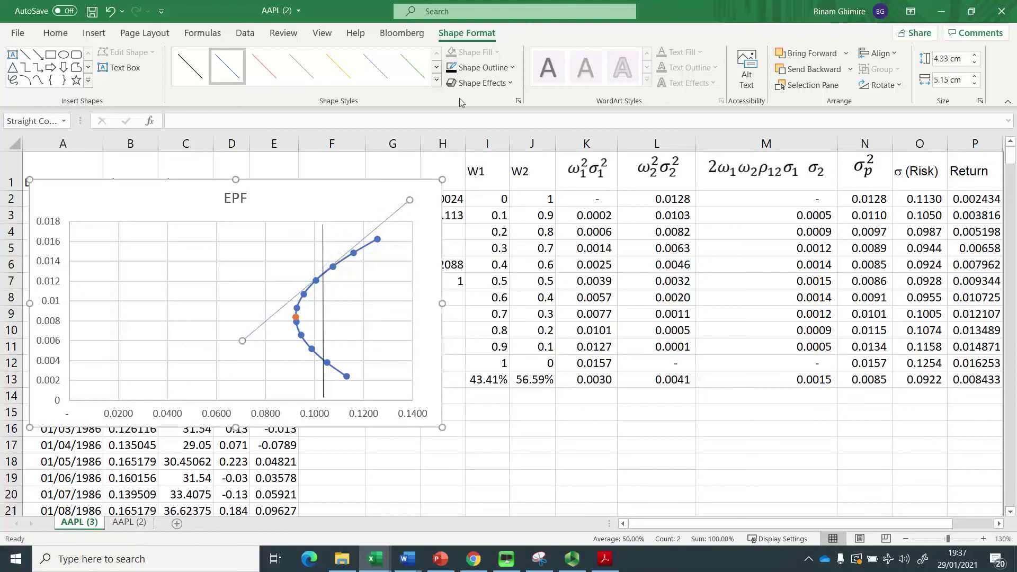
left_click(508, 71)
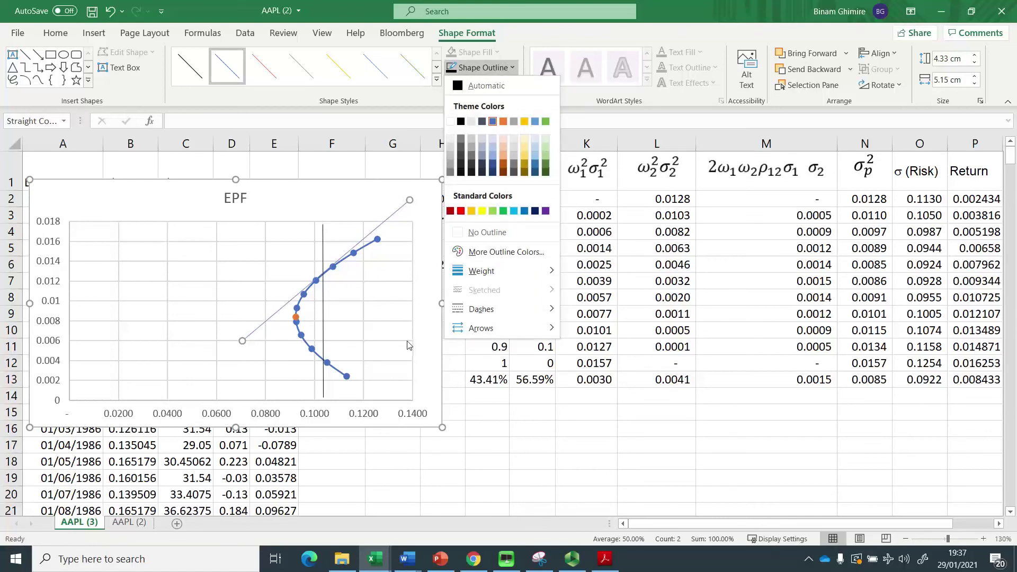
key("Escape")
- Switch from Excel to the Chrome window with the Citigroup stock page
key("alt+Tab")
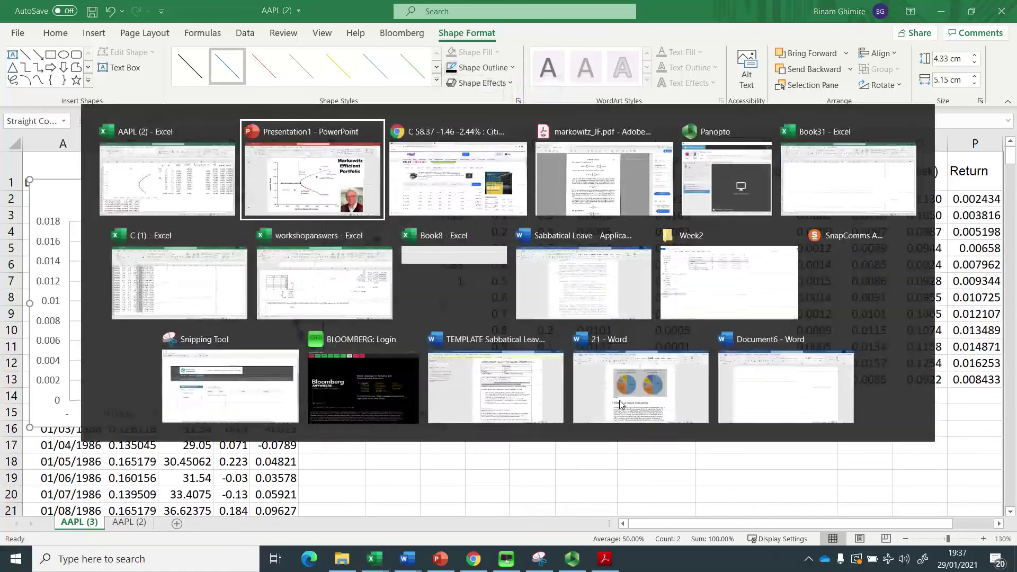
key("alt+Tab")
key("alt+Tab")
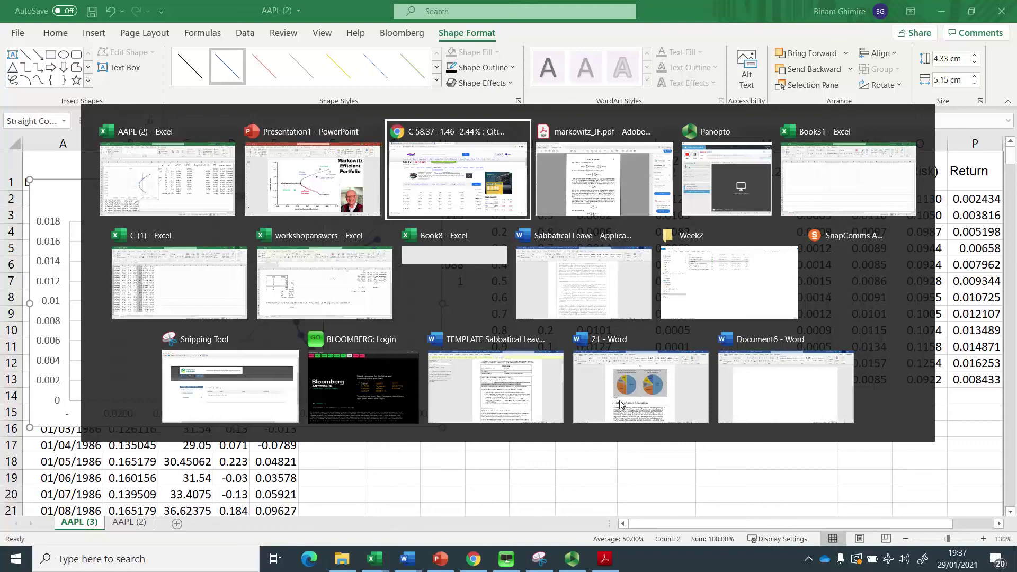